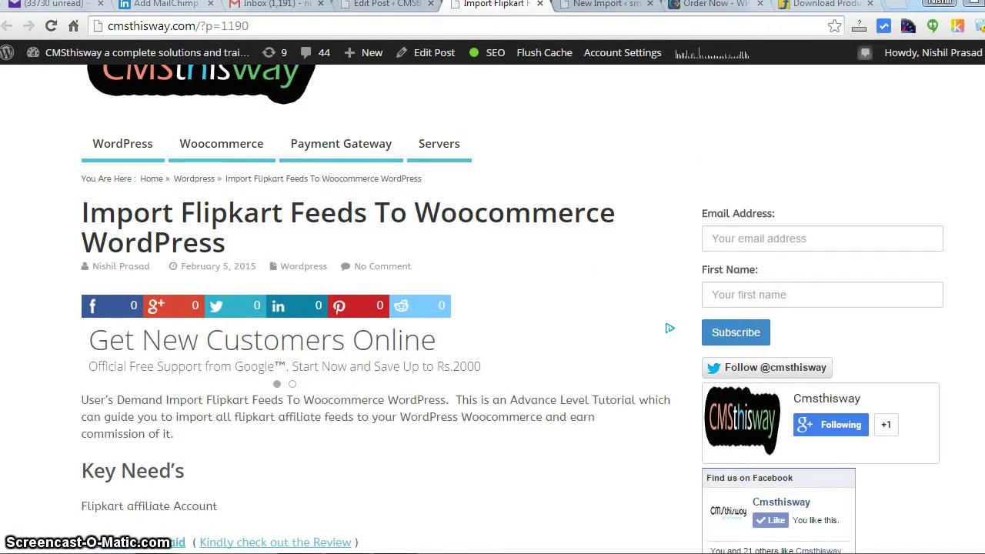
Step: Scroll the Import Flipkart Feeds post down to its key needs and Method steps
{"action": "scroll", "coordinate": [492, 308], "scroll_direction": "down", "scroll_amount": 3}
{"action": "scroll", "coordinate": [493, 307], "scroll_direction": "down", "scroll_amount": 3}
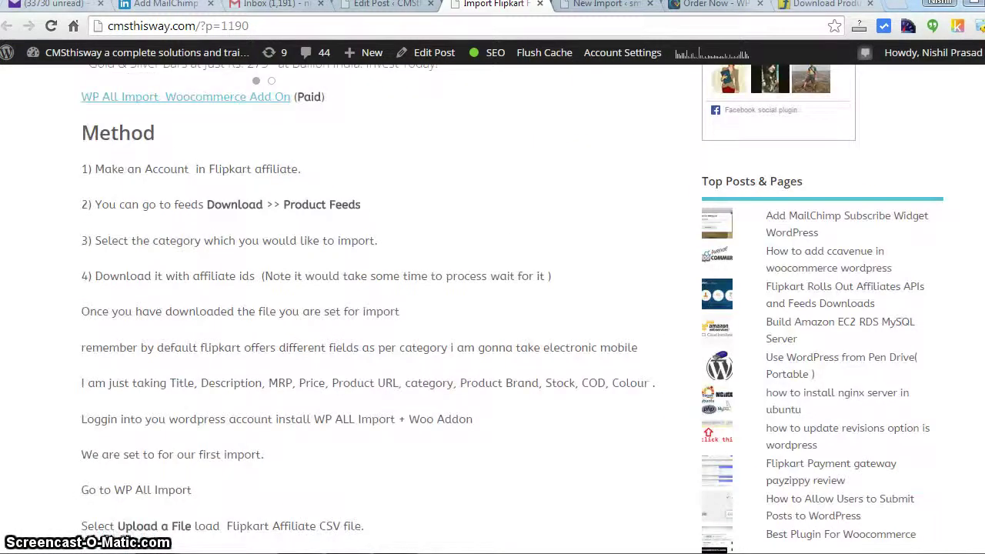
{"action": "scroll", "coordinate": [493, 308], "scroll_direction": "up", "scroll_amount": 4}
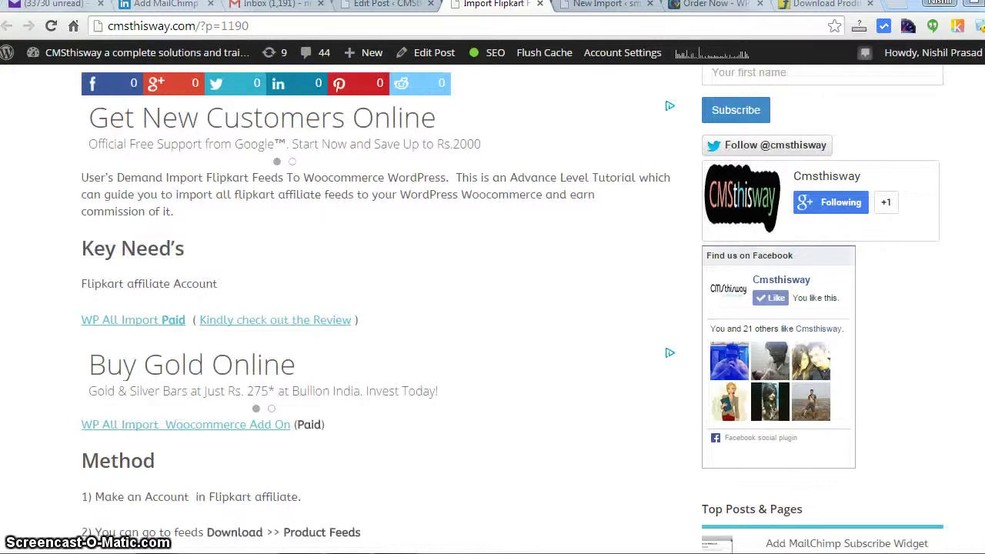
{"action": "left_click", "coordinate": [707, 3]}
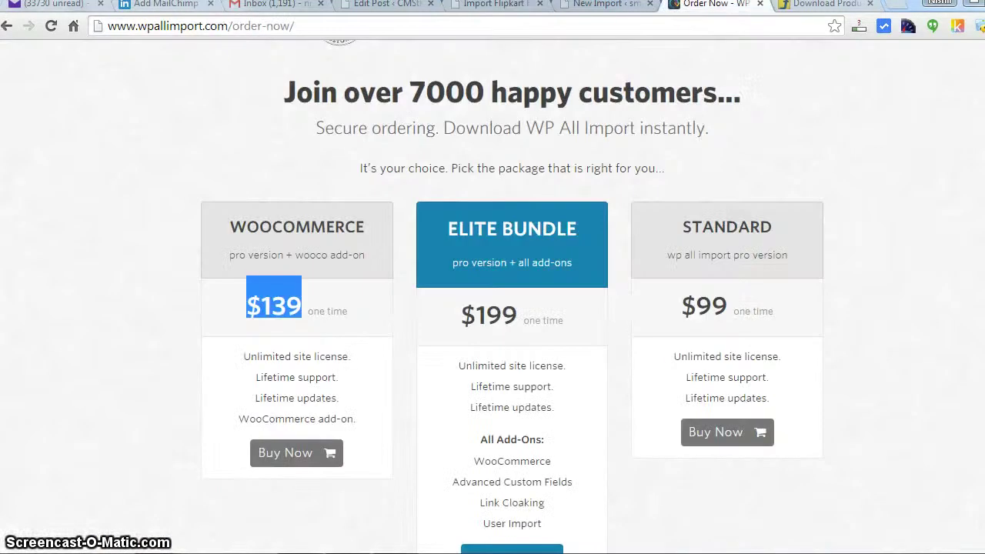
{"action": "scroll", "coordinate": [954, 130], "scroll_direction": "up", "scroll_amount": 1}
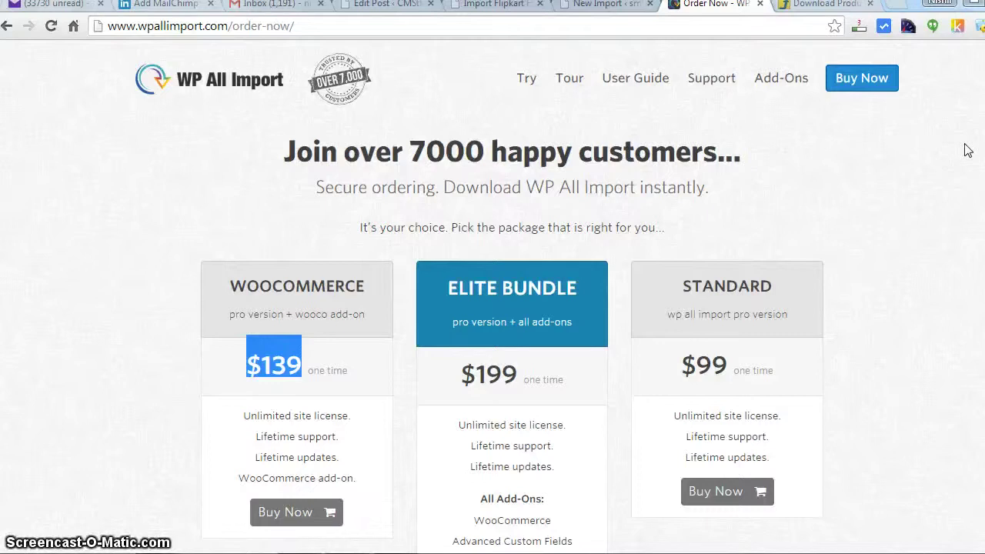
{"action": "triple_click", "coordinate": [279, 356]}
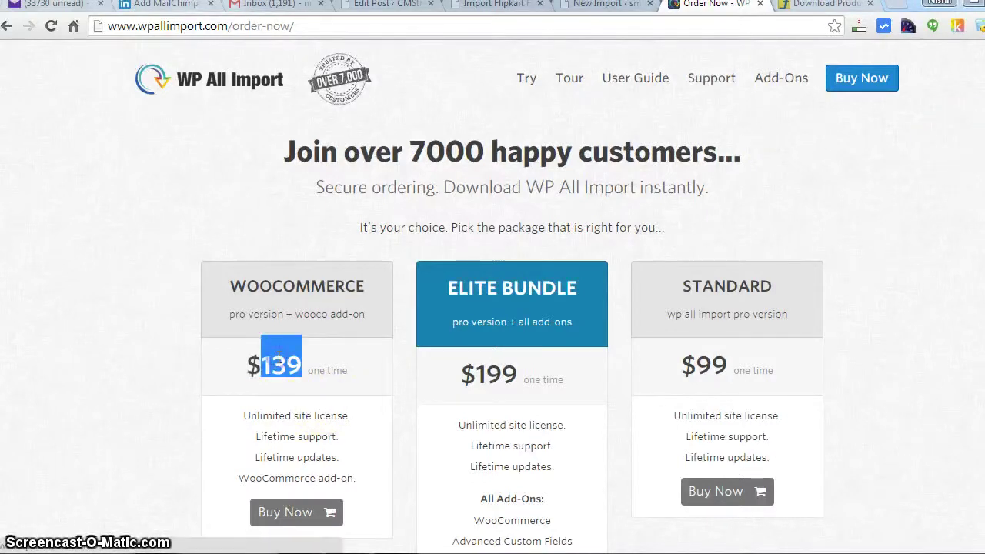
Step: On Flipkart Affiliate's Product Feeds page, choose Mobiles as the feed category
{"action": "left_click", "coordinate": [792, 6]}
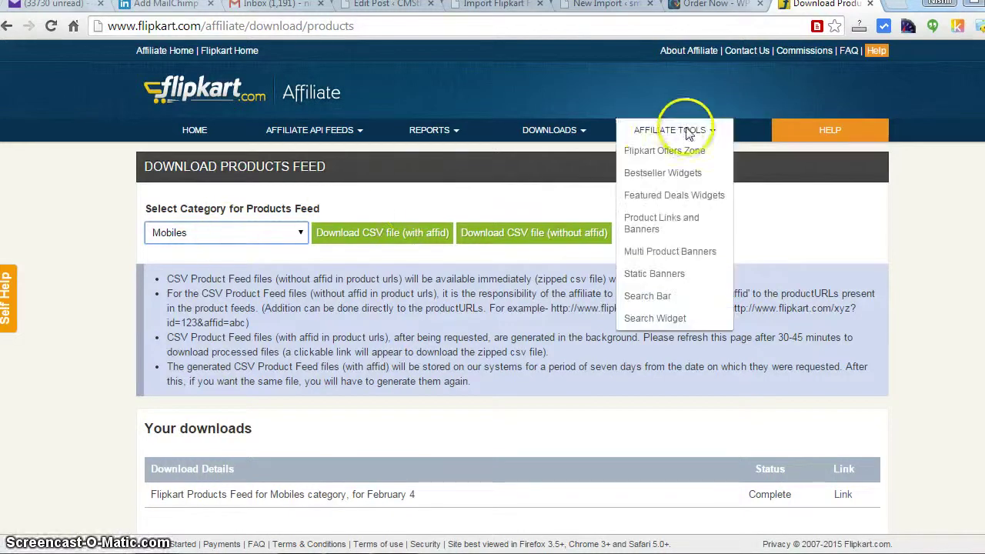
{"action": "mouse_move", "coordinate": [605, 139]}
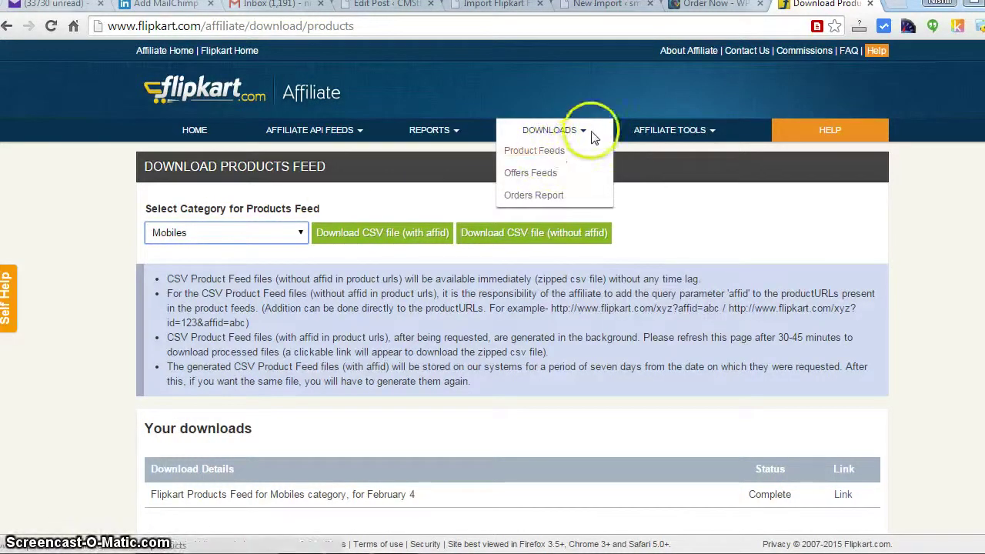
{"action": "mouse_move", "coordinate": [572, 132]}
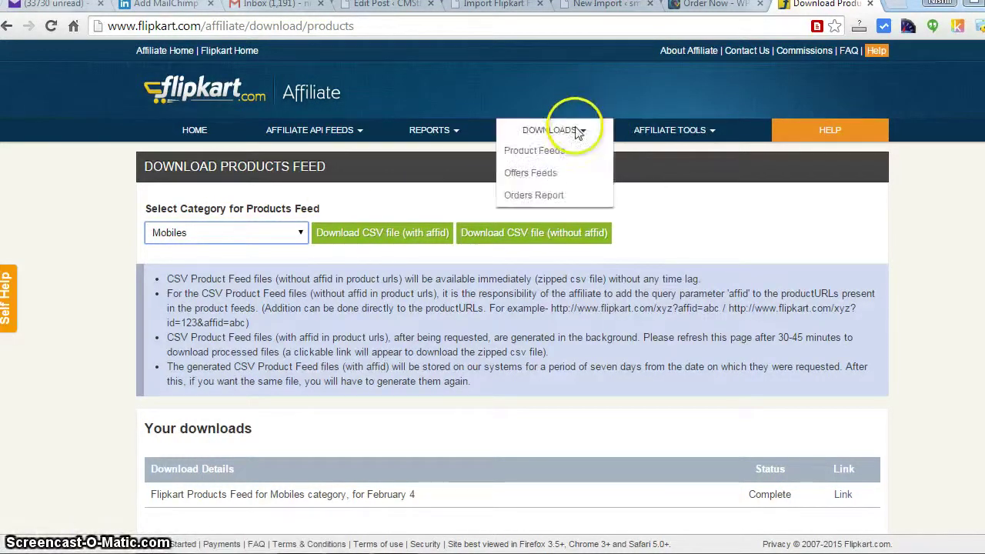
{"action": "left_click", "coordinate": [551, 158]}
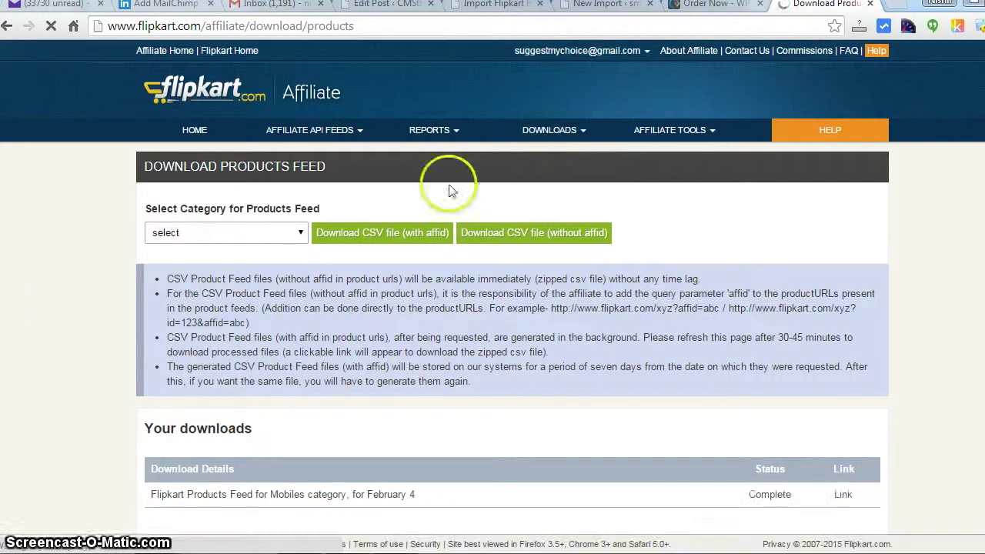
{"action": "left_click", "coordinate": [258, 236]}
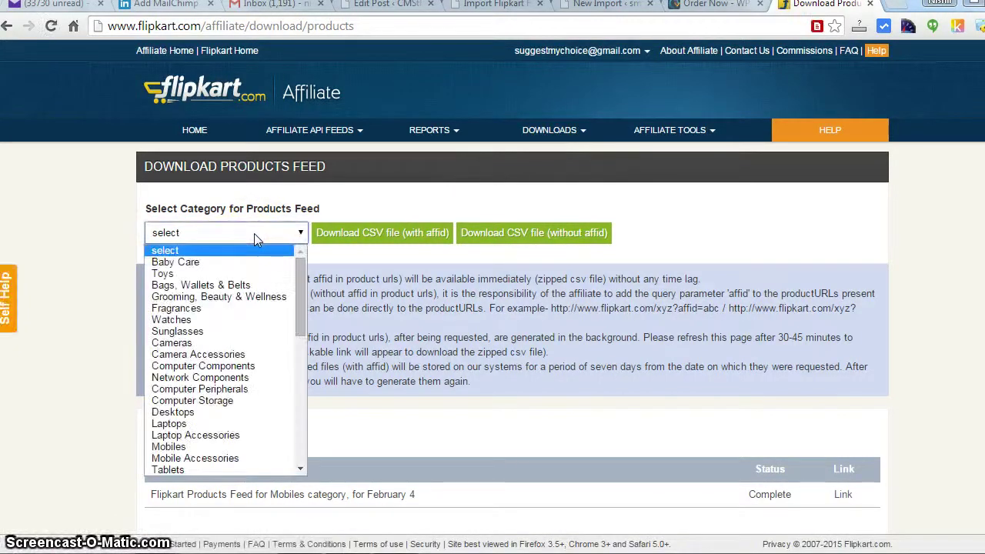
{"action": "left_click_drag", "start_coordinate": [299, 270], "coordinate": [299, 306]}
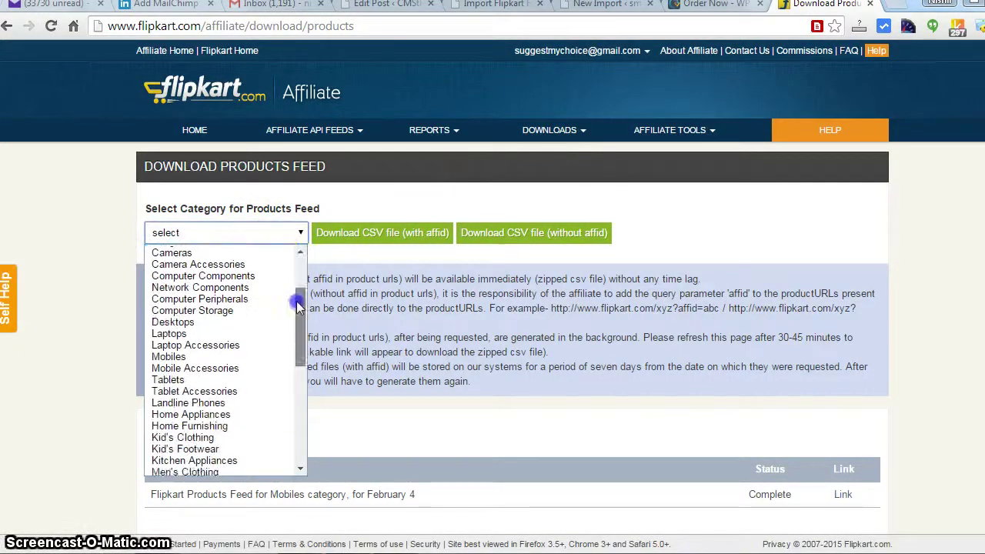
{"action": "left_click", "coordinate": [206, 354]}
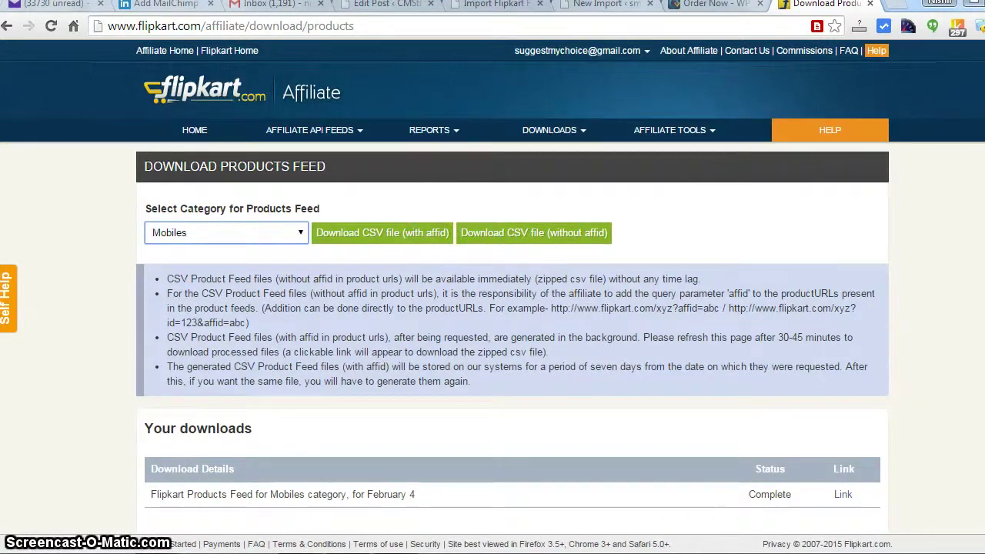
Step: Go to the WordPress WP All Import New Import page, after a glance at the tutorial
{"action": "left_click", "coordinate": [612, 5]}
{"action": "key", "text": "ctrl+shift+Tab"}
{"action": "key", "text": "ctrl+Tab"}
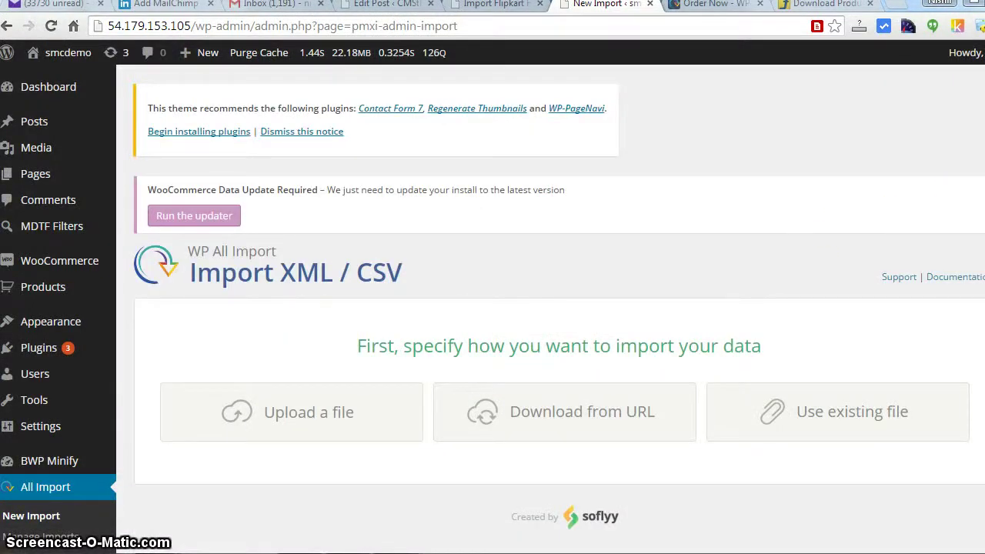
Step: Try the Download from URL option, then switch to uploading a file from the wpall folder
{"action": "scroll", "coordinate": [554, 308], "scroll_direction": "down", "scroll_amount": 1}
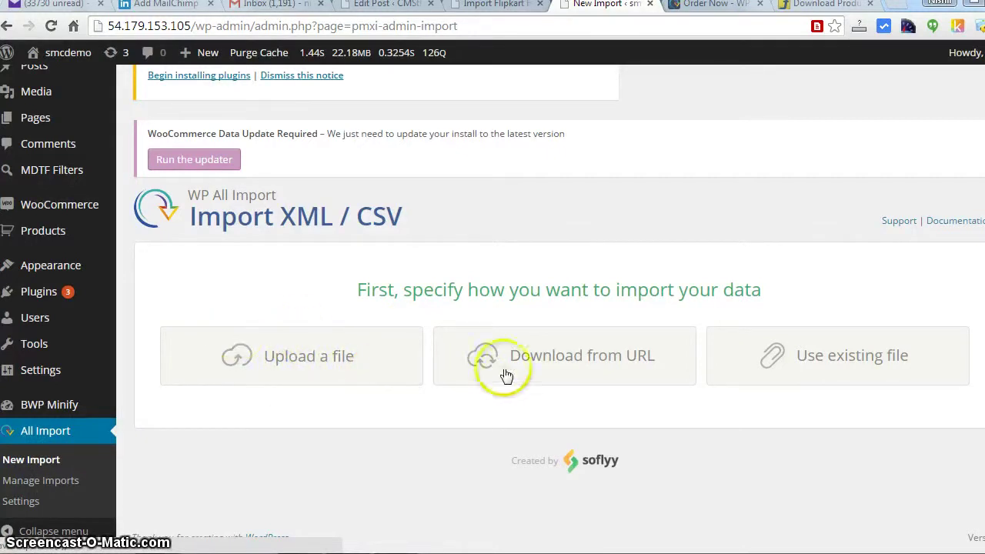
{"action": "left_click", "coordinate": [600, 374]}
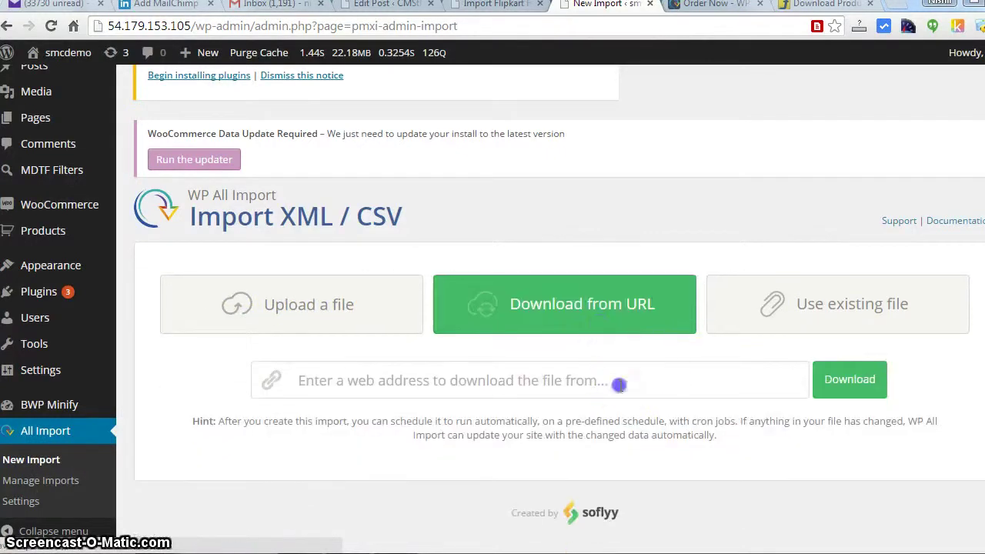
{"action": "left_click", "coordinate": [619, 384]}
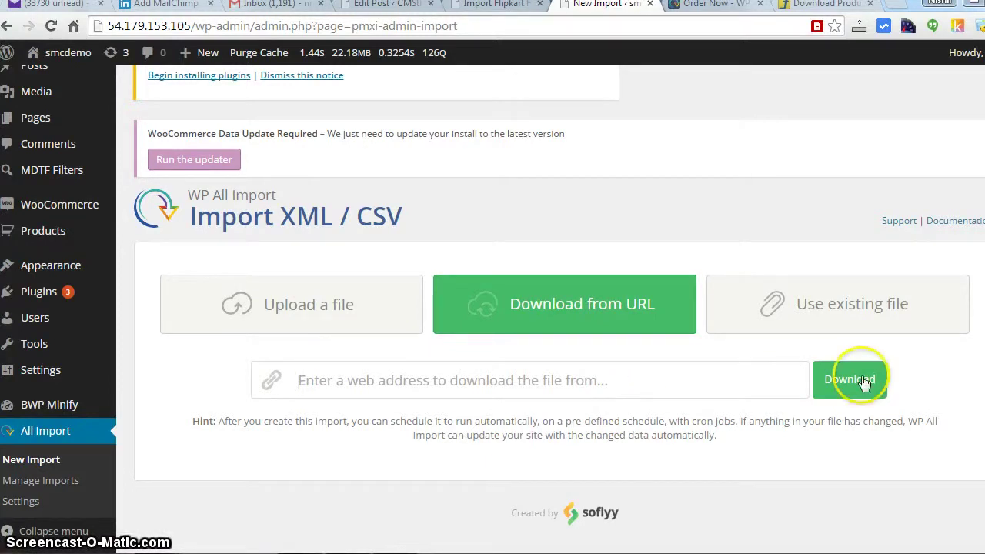
{"action": "left_click", "coordinate": [847, 326]}
{"action": "left_click", "coordinate": [336, 311]}
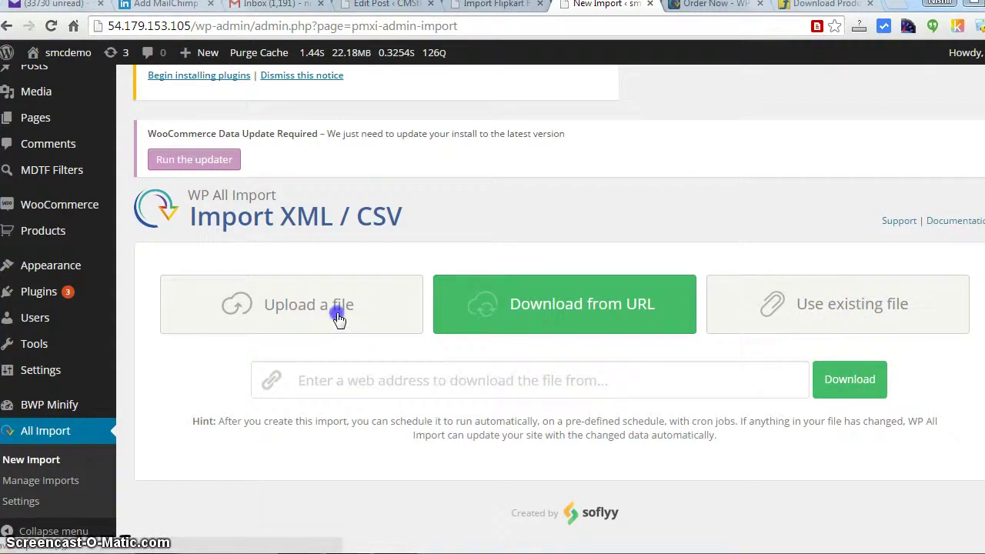
Step: Upload cmsthisway.csv (36.96kb) as the import file
{"action": "left_click", "coordinate": [596, 316]}
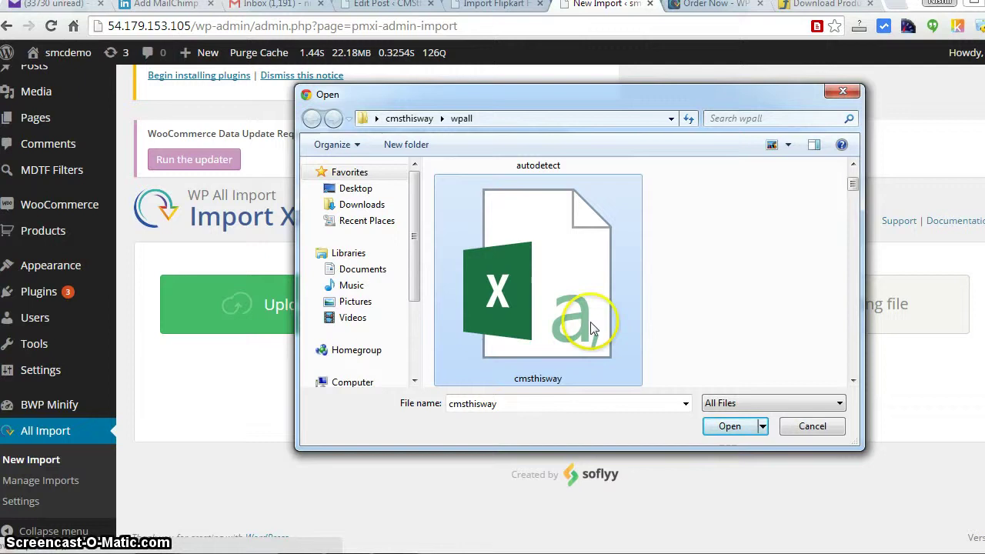
{"action": "left_click", "coordinate": [727, 428]}
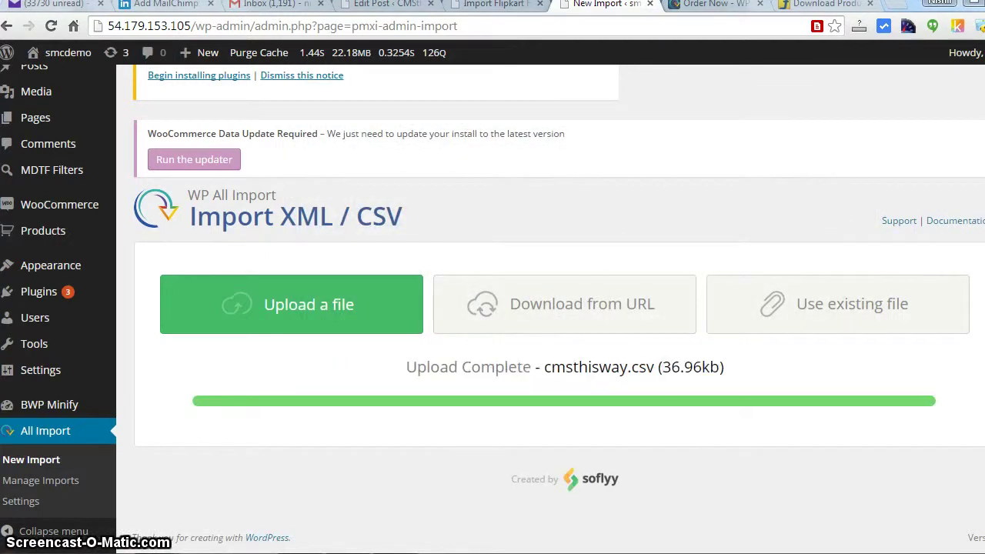
{"action": "scroll", "coordinate": [658, 335], "scroll_direction": "down", "scroll_amount": 2}
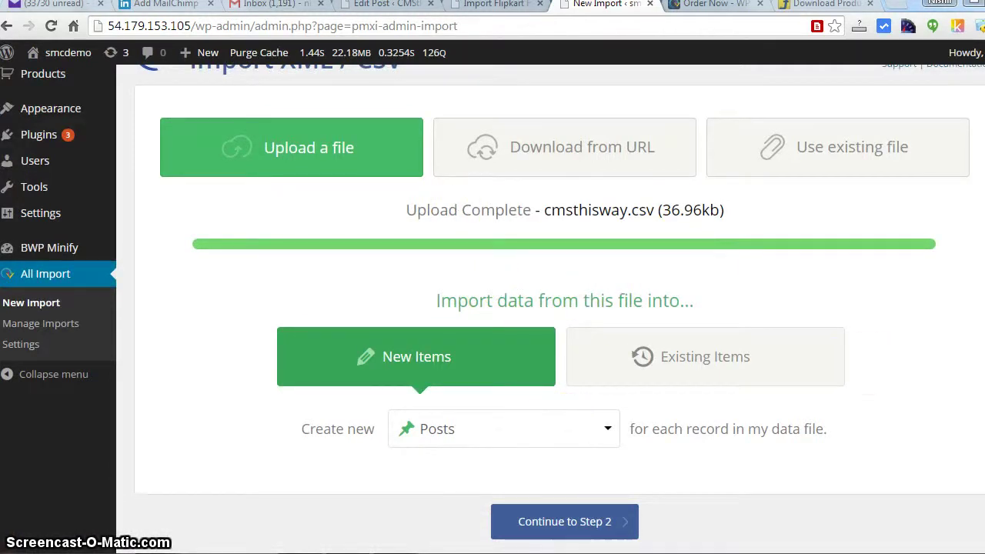
{"action": "scroll", "coordinate": [563, 429], "scroll_direction": "down", "scroll_amount": 1}
Step: Set the import to create new WooCommerce Products and continue to Step 2
{"action": "left_click", "coordinate": [522, 348]}
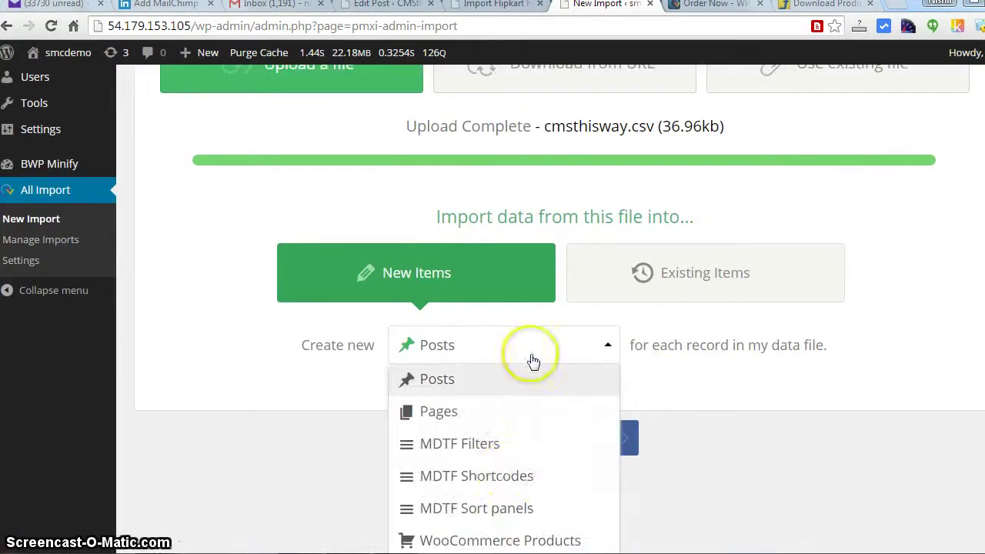
{"action": "scroll", "coordinate": [500, 510], "scroll_direction": "down", "scroll_amount": 2}
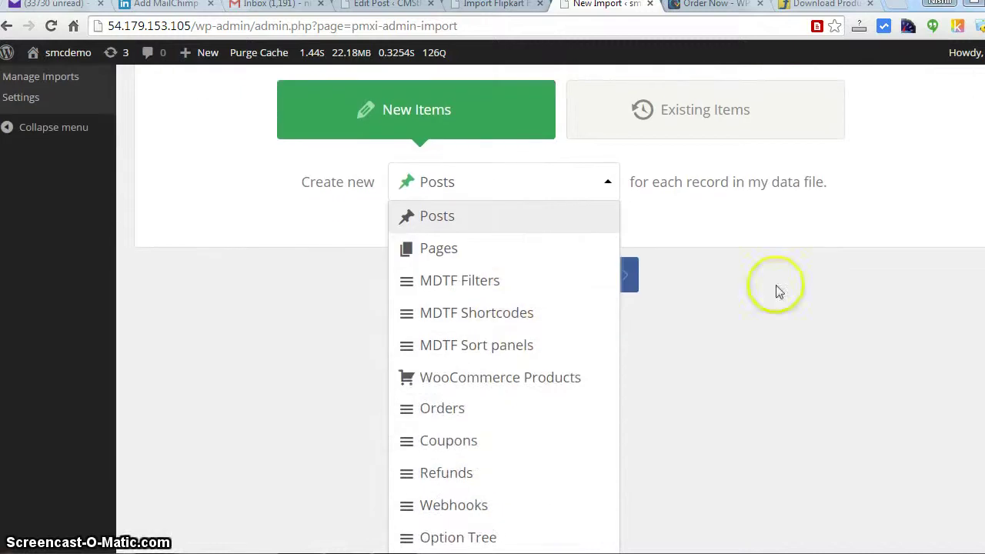
{"action": "left_click", "coordinate": [463, 377]}
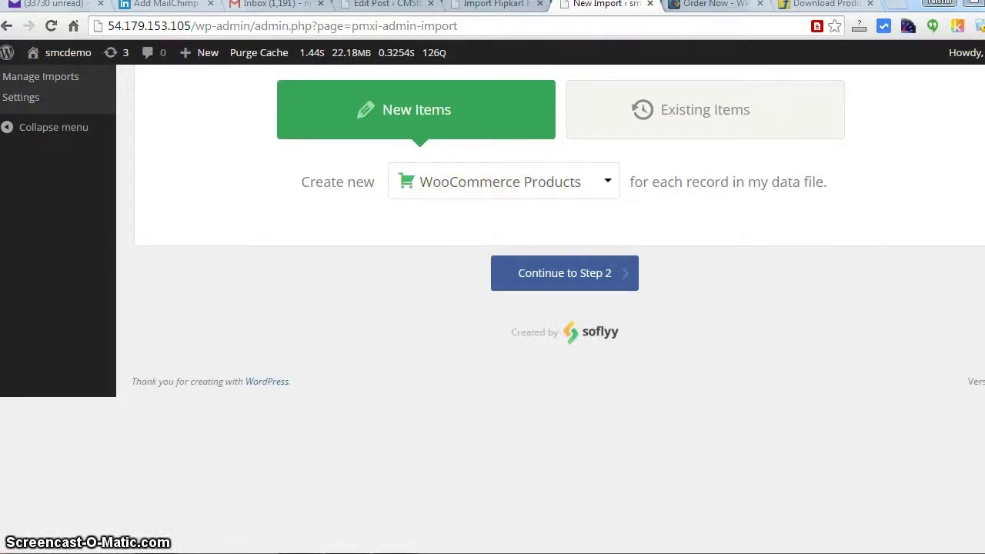
{"action": "scroll", "coordinate": [929, 356], "scroll_direction": "up", "scroll_amount": 3}
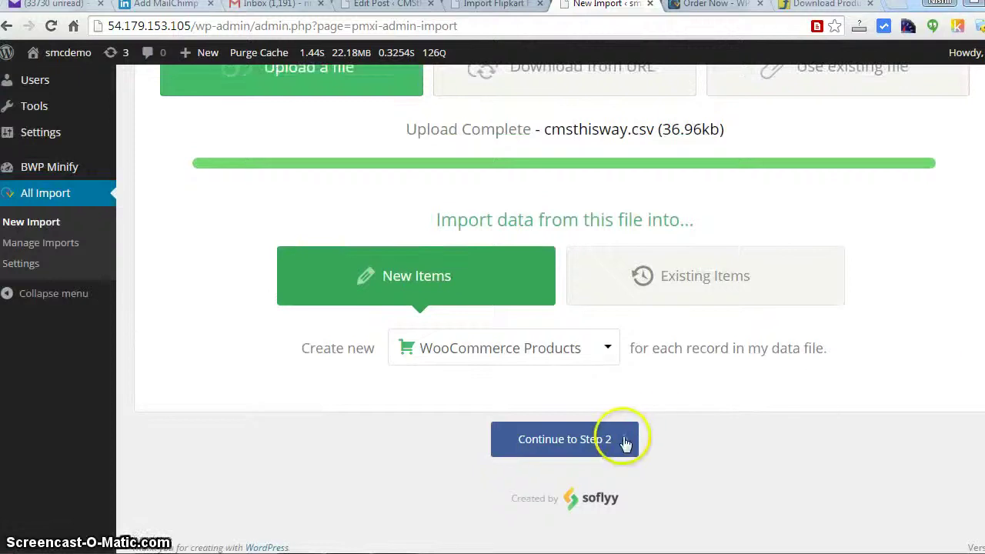
{"action": "left_click", "coordinate": [624, 444]}
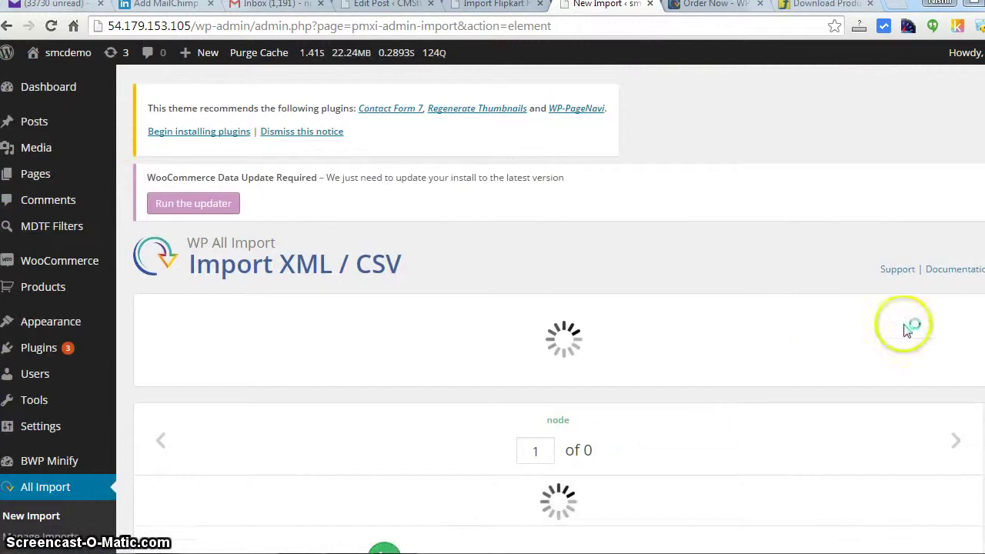
Step: Preview record 6 (Samsung E2152, 1999.0 INR) of the 19 rows, then continue to Step 3
{"action": "scroll", "coordinate": [906, 323], "scroll_direction": "down", "scroll_amount": 2}
{"action": "scroll", "coordinate": [421, 259], "scroll_direction": "down", "scroll_amount": 1}
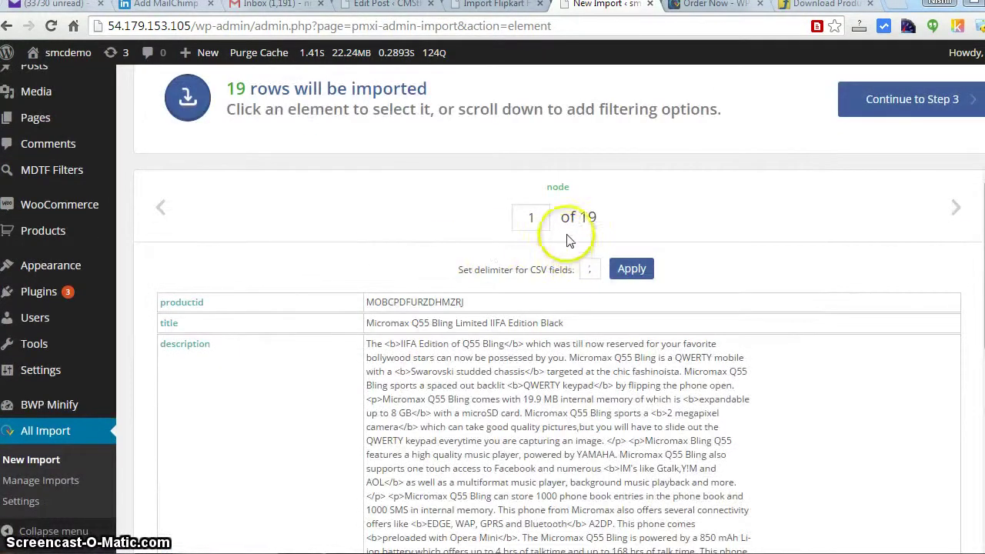
{"action": "left_click", "coordinate": [546, 214]}
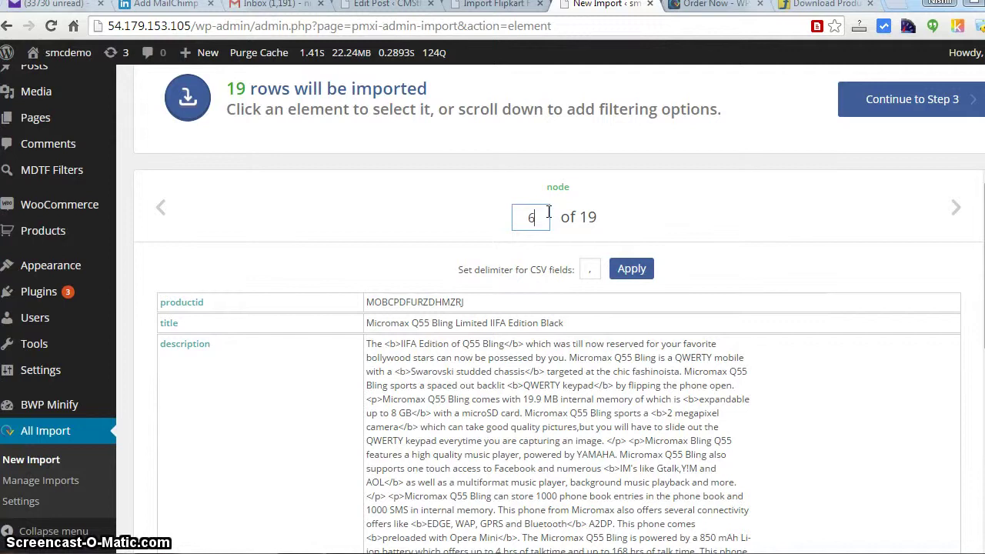
{"action": "type", "text": "6"}
{"action": "left_click", "coordinate": [615, 220]}
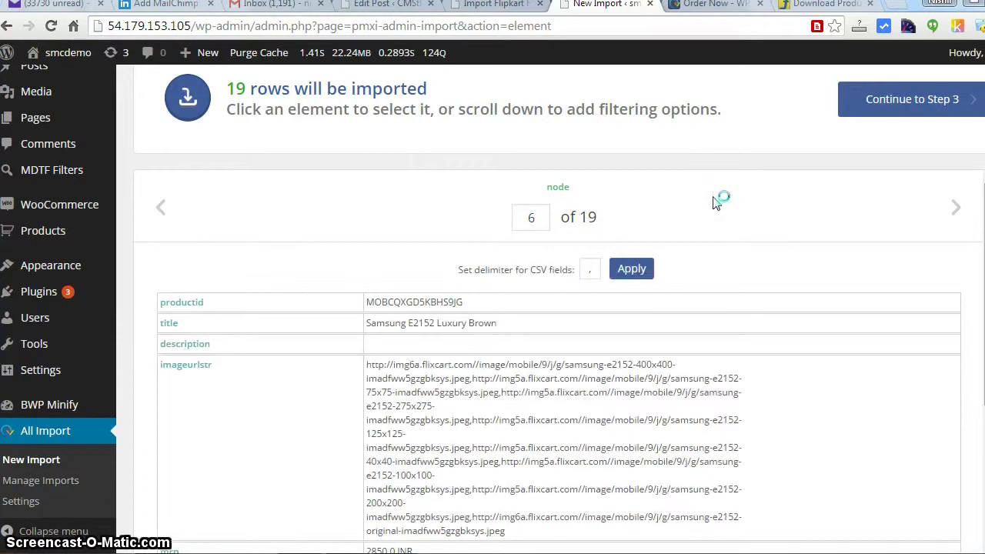
{"action": "scroll", "coordinate": [558, 308], "scroll_direction": "down", "scroll_amount": 4}
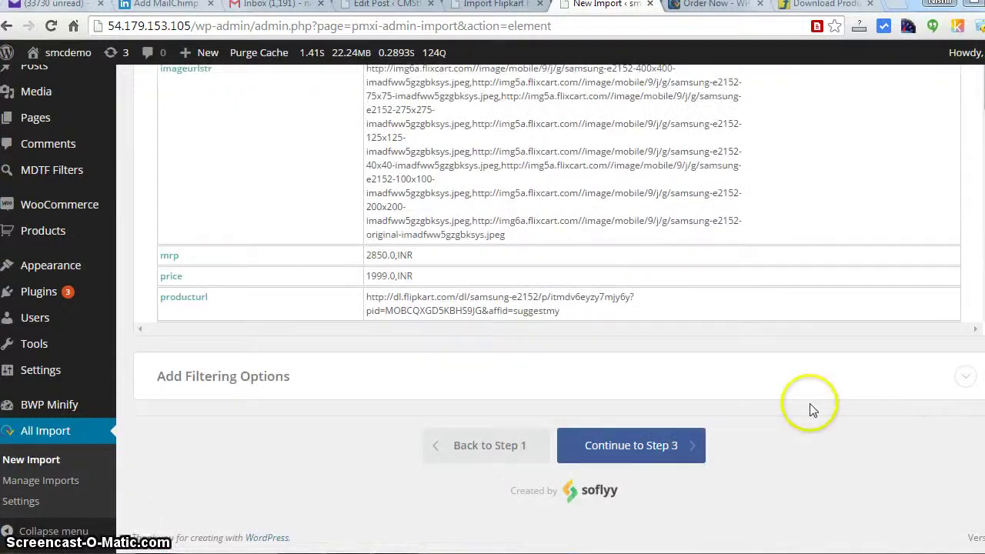
{"action": "left_click", "coordinate": [637, 448]}
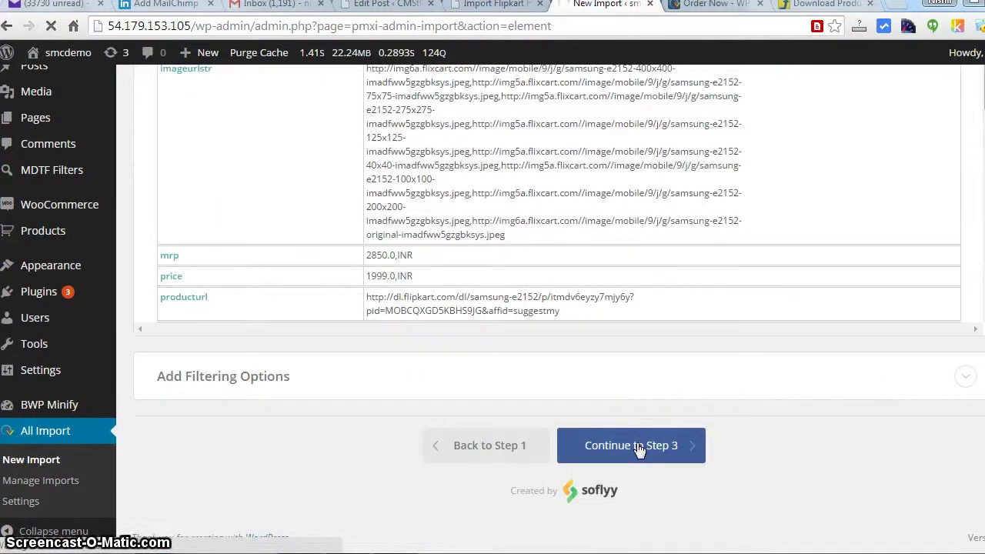
Step: Map the CSV title element into the product title as {title[1]}
{"action": "left_click", "coordinate": [637, 448]}
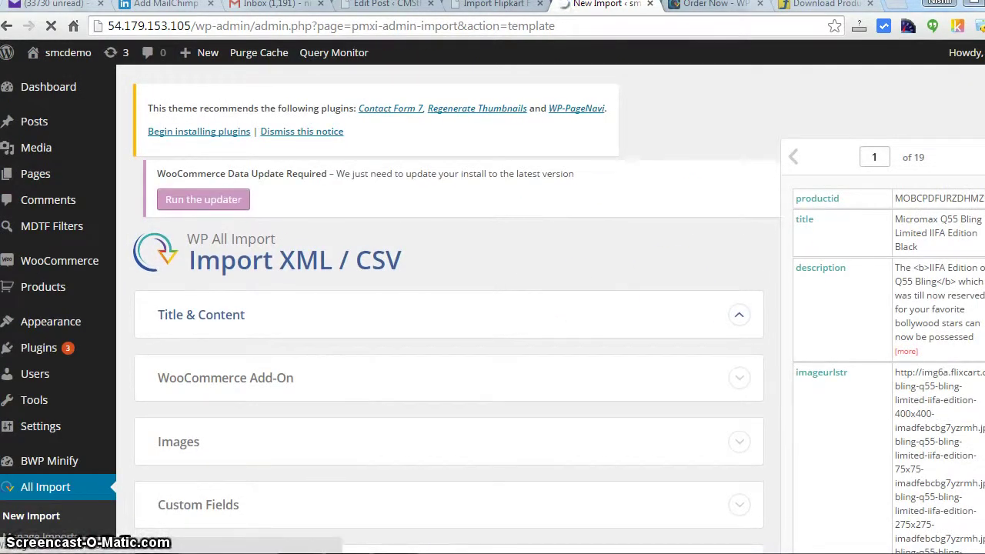
{"action": "scroll", "coordinate": [462, 307], "scroll_direction": "down", "scroll_amount": 2}
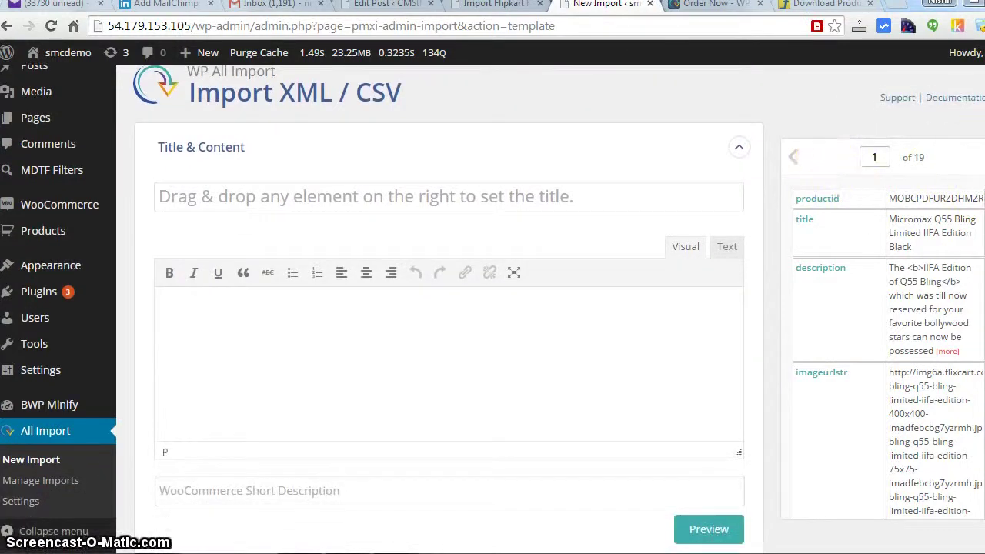
{"action": "scroll", "coordinate": [887, 346], "scroll_direction": "down", "scroll_amount": 6}
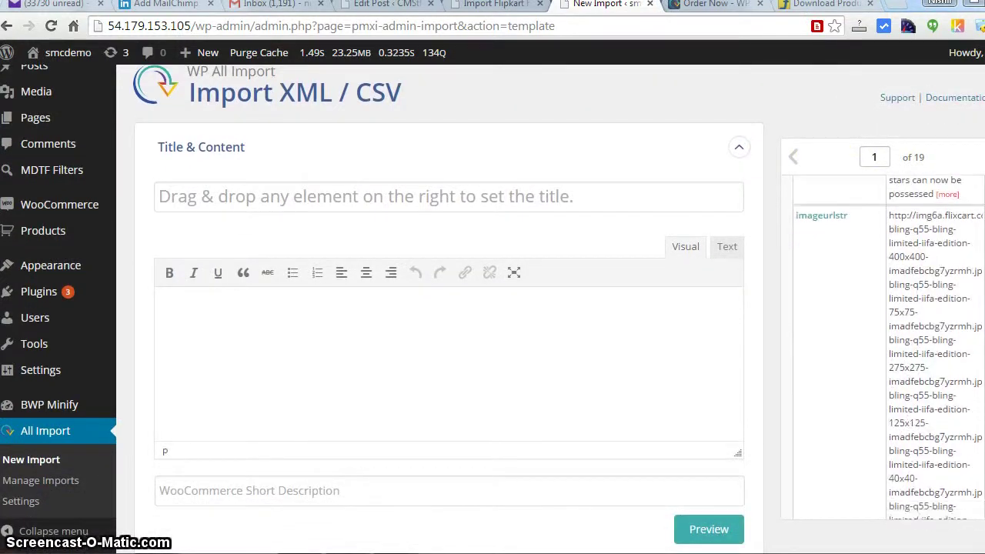
{"action": "scroll", "coordinate": [974, 273], "scroll_direction": "down", "scroll_amount": 8}
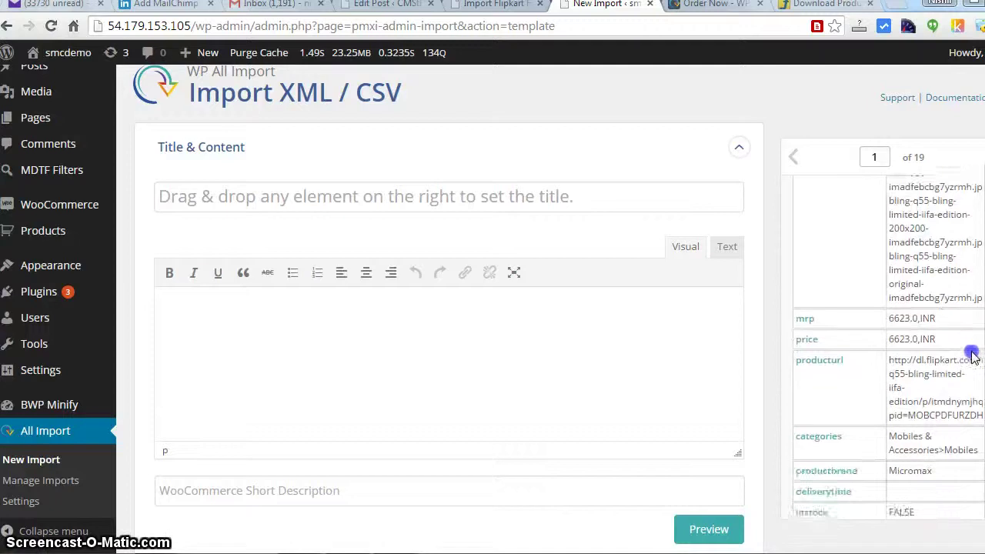
{"action": "scroll", "coordinate": [958, 389], "scroll_direction": "down", "scroll_amount": 5}
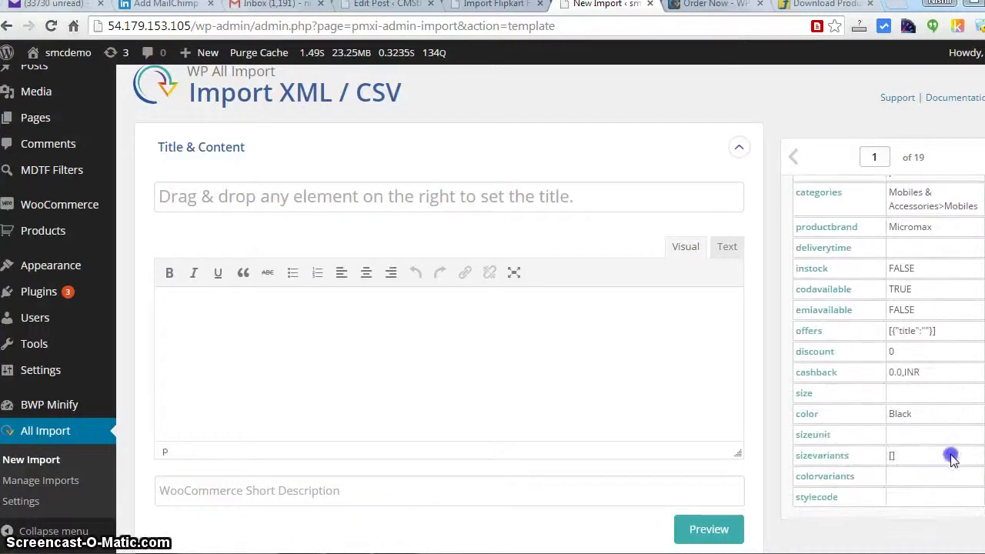
{"action": "scroll", "coordinate": [977, 362], "scroll_direction": "up", "scroll_amount": 4}
{"action": "scroll", "coordinate": [954, 307], "scroll_direction": "up", "scroll_amount": 6}
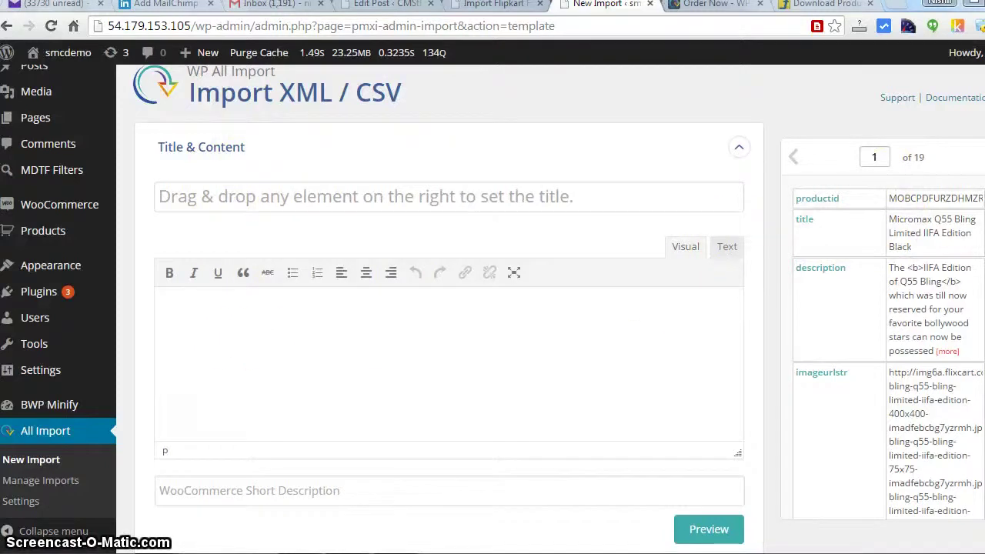
{"action": "scroll", "coordinate": [448, 308], "scroll_direction": "down", "scroll_amount": 8}
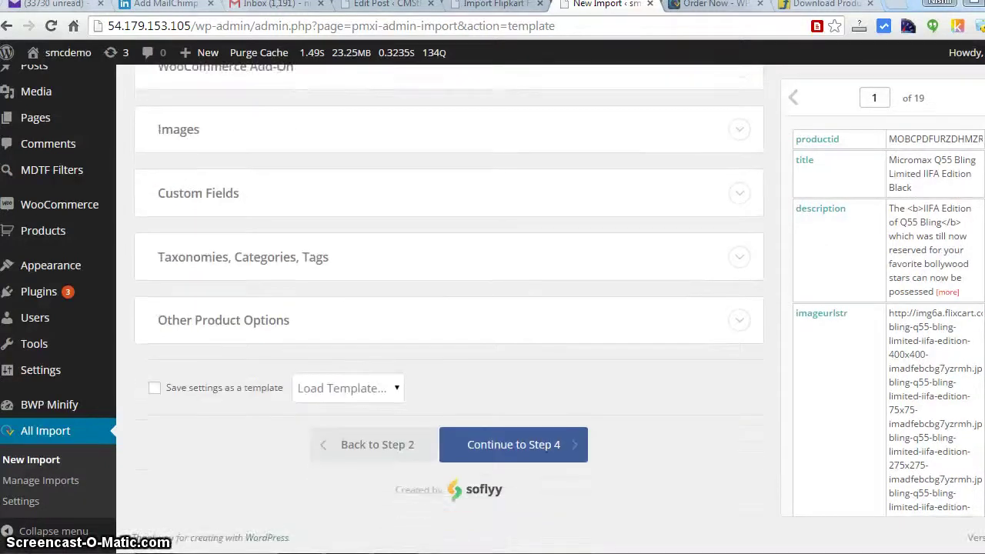
{"action": "scroll", "coordinate": [899, 192], "scroll_direction": "up", "scroll_amount": 10}
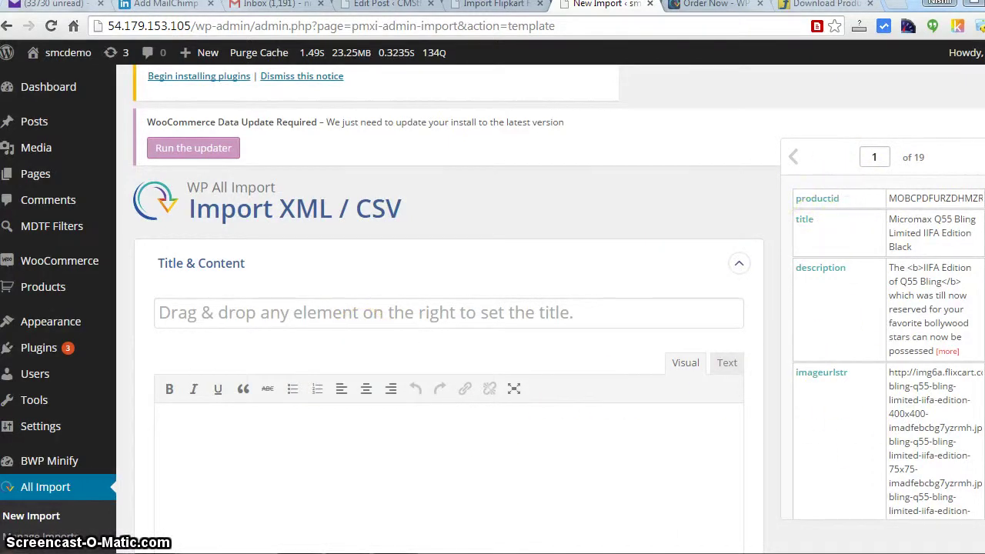
{"action": "scroll", "coordinate": [912, 212], "scroll_direction": "down", "scroll_amount": 1}
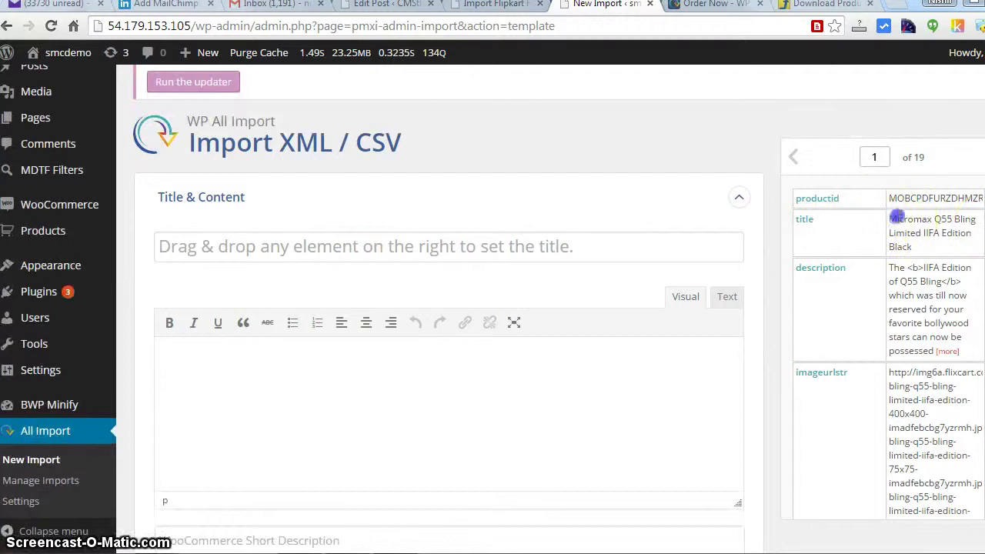
{"action": "left_click_drag", "start_coordinate": [923, 223], "coordinate": [864, 249]}
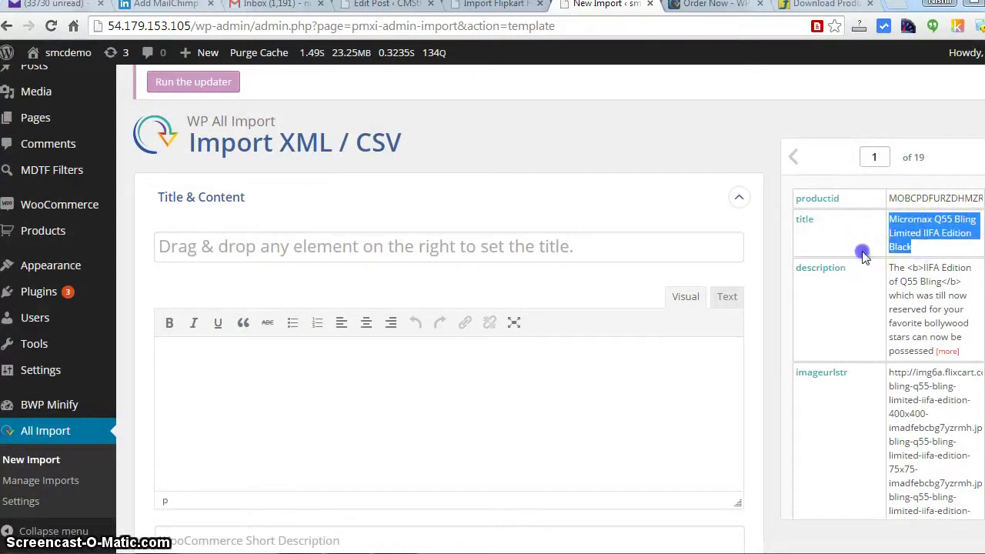
{"action": "left_click", "coordinate": [862, 250]}
{"action": "left_click_drag", "start_coordinate": [806, 223], "coordinate": [207, 246]}
Step: Map the CSV description into the post content as {description[1]} and preview the product
{"action": "left_click", "coordinate": [291, 439]}
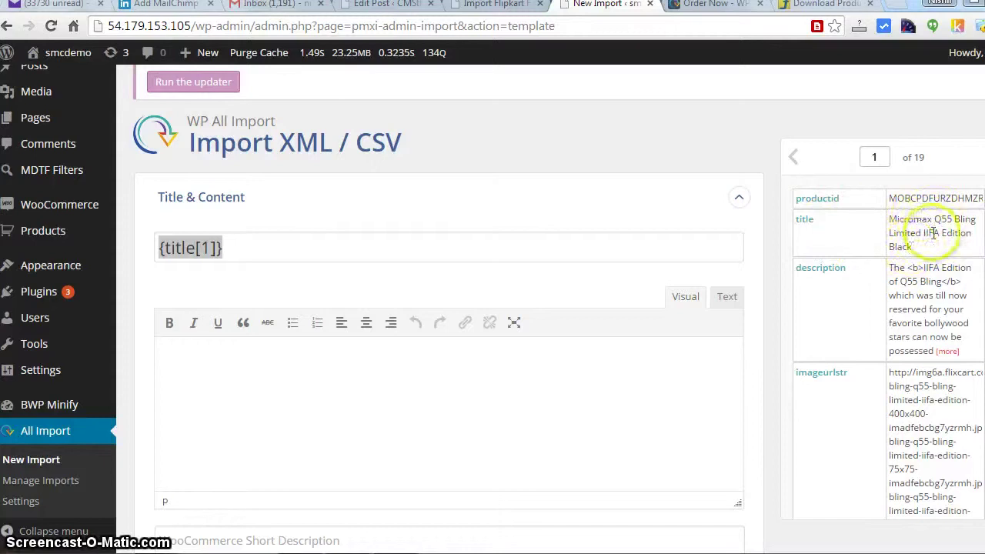
{"action": "left_click", "coordinate": [288, 251]}
{"action": "left_click", "coordinate": [293, 374]}
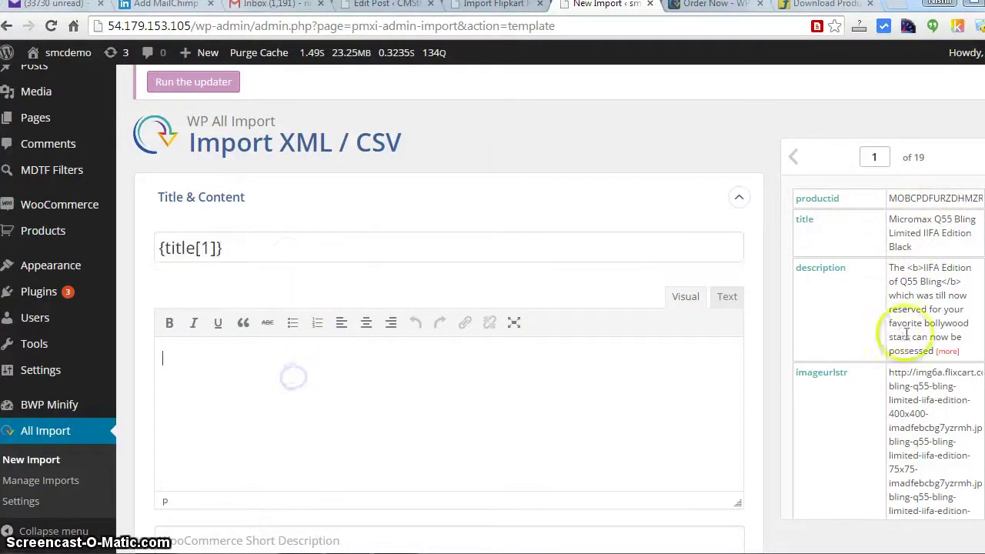
{"action": "left_click_drag", "start_coordinate": [817, 270], "coordinate": [253, 370]}
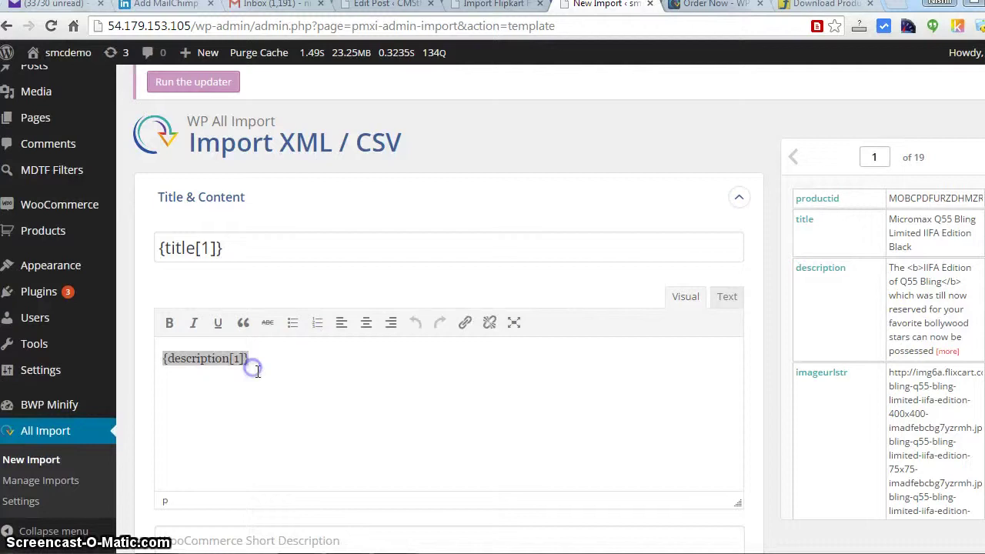
{"action": "scroll", "coordinate": [449, 308], "scroll_direction": "down", "scroll_amount": 3}
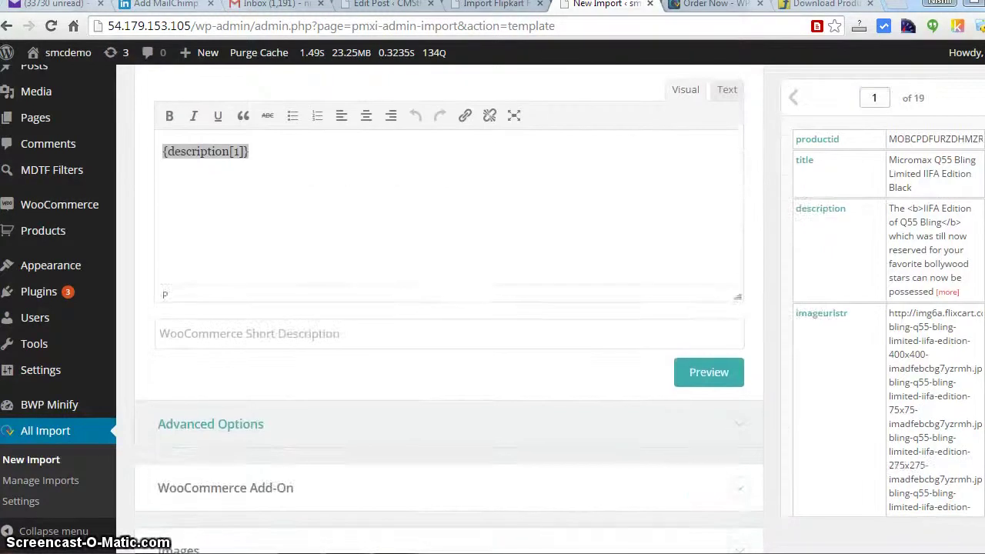
{"action": "left_click", "coordinate": [714, 389]}
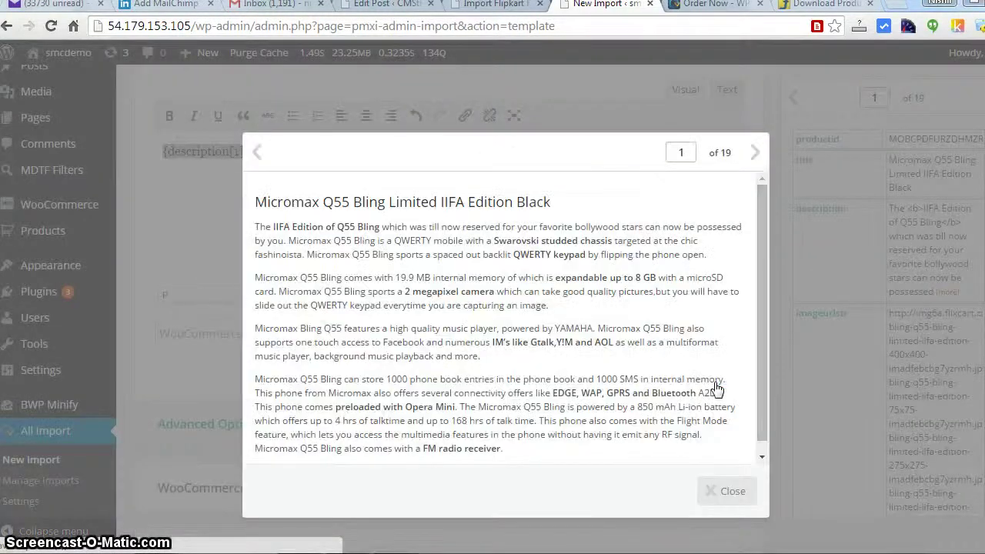
Step: Step the preview through records 1 to 5, reaching BlackBerry Curve 3G 9300 Graphite Grey
{"action": "scroll", "coordinate": [765, 254], "scroll_direction": "down", "scroll_amount": 1}
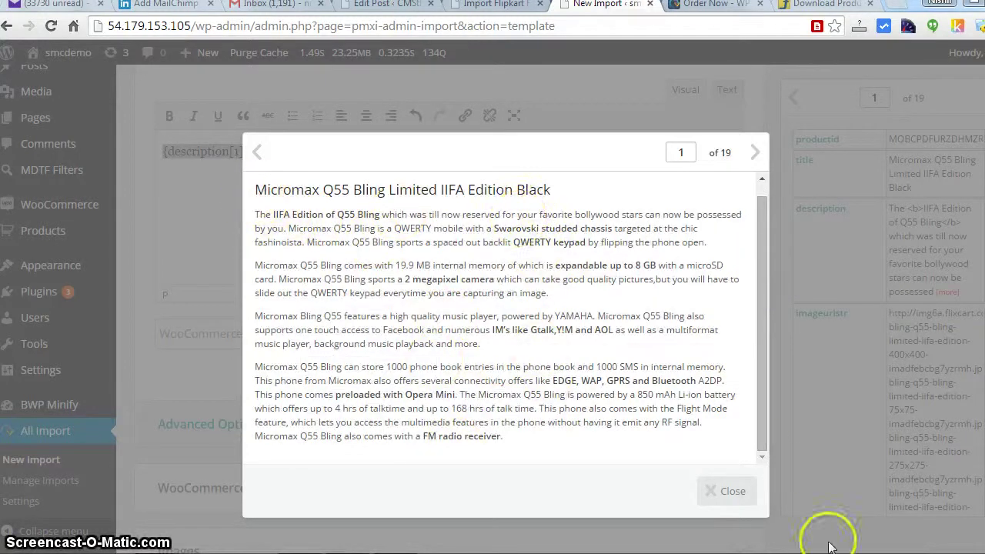
{"action": "left_click", "coordinate": [760, 156]}
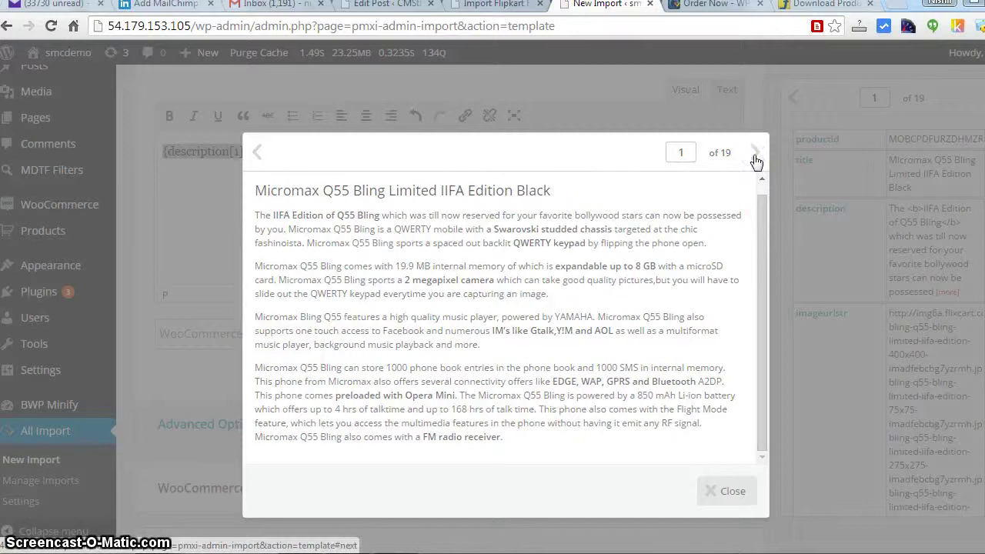
{"action": "left_click", "coordinate": [756, 158]}
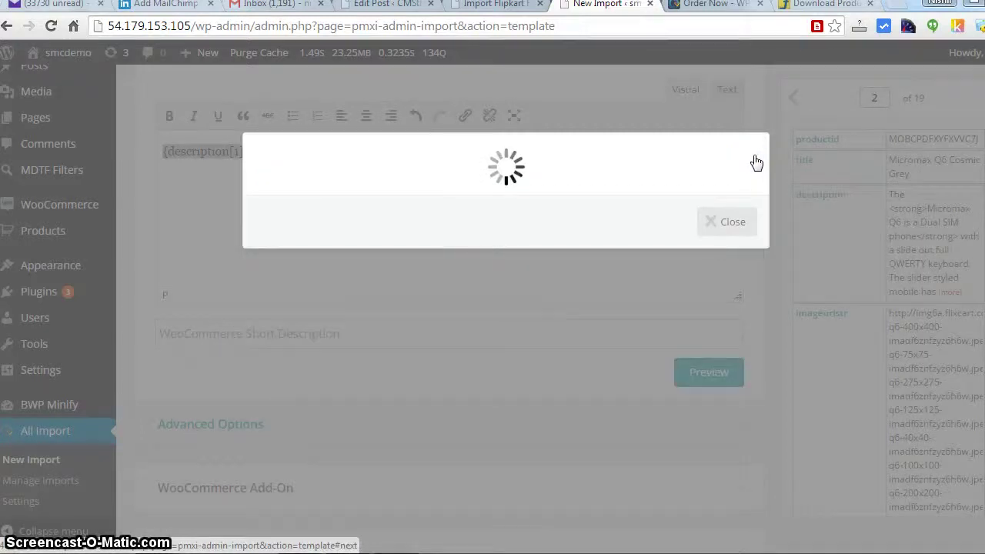
{"action": "left_click", "coordinate": [755, 157]}
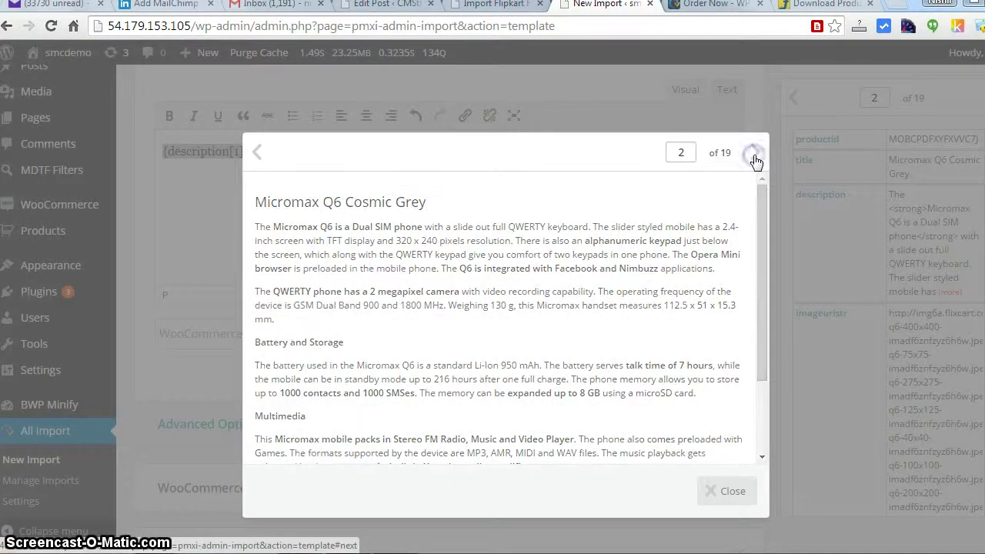
{"action": "left_click", "coordinate": [756, 159]}
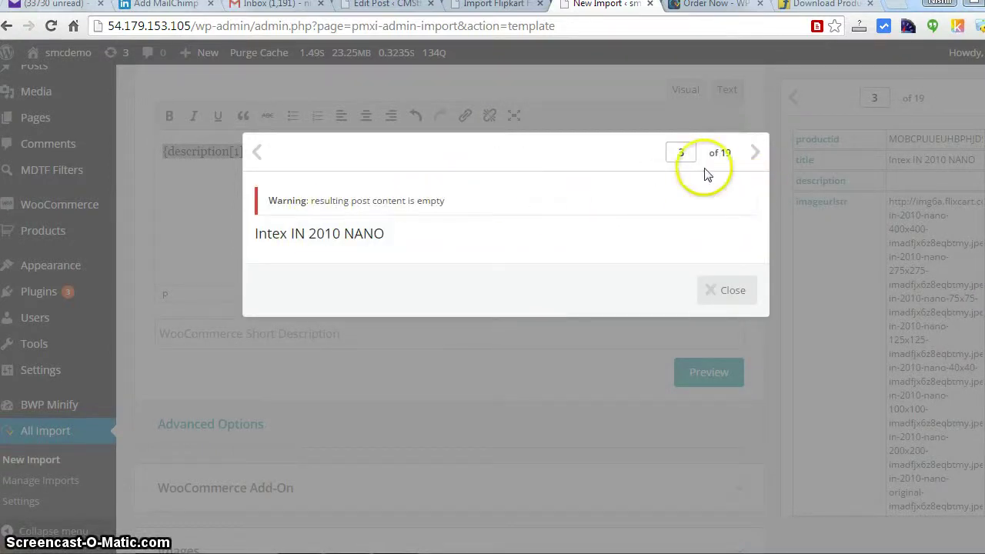
{"action": "left_click", "coordinate": [755, 152]}
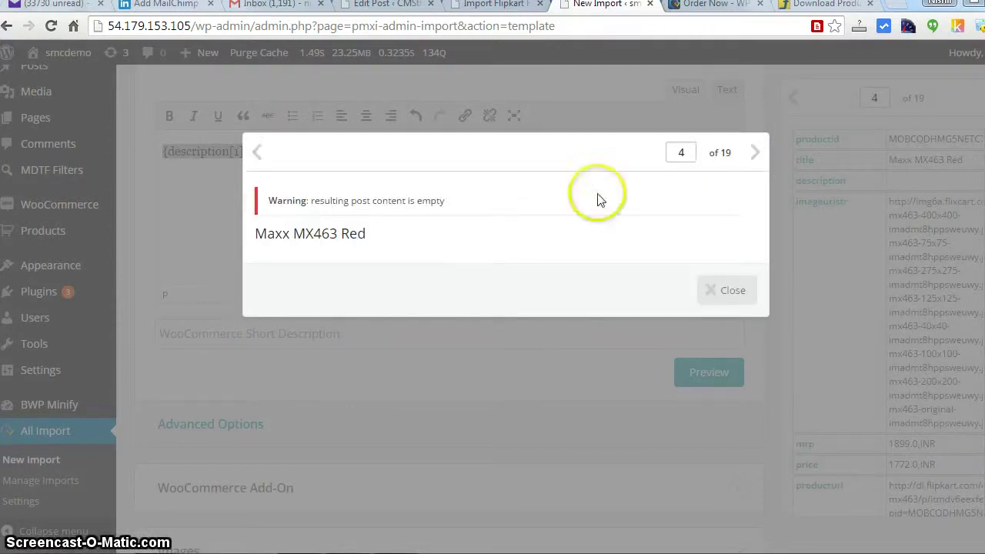
{"action": "left_click", "coordinate": [757, 162]}
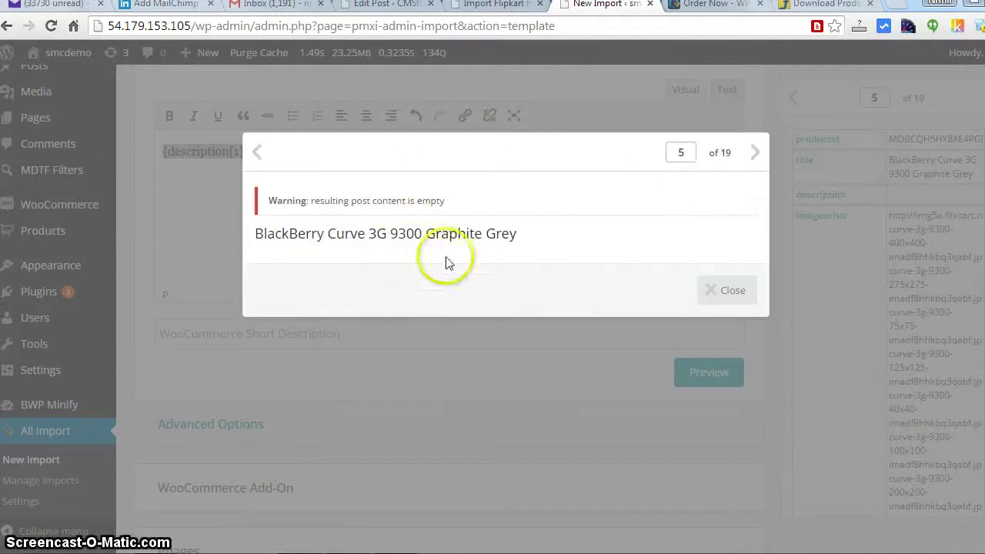
Step: Close the preview and set the WooCommerce Add-On product type to External/Affiliate product
{"action": "left_click", "coordinate": [730, 290]}
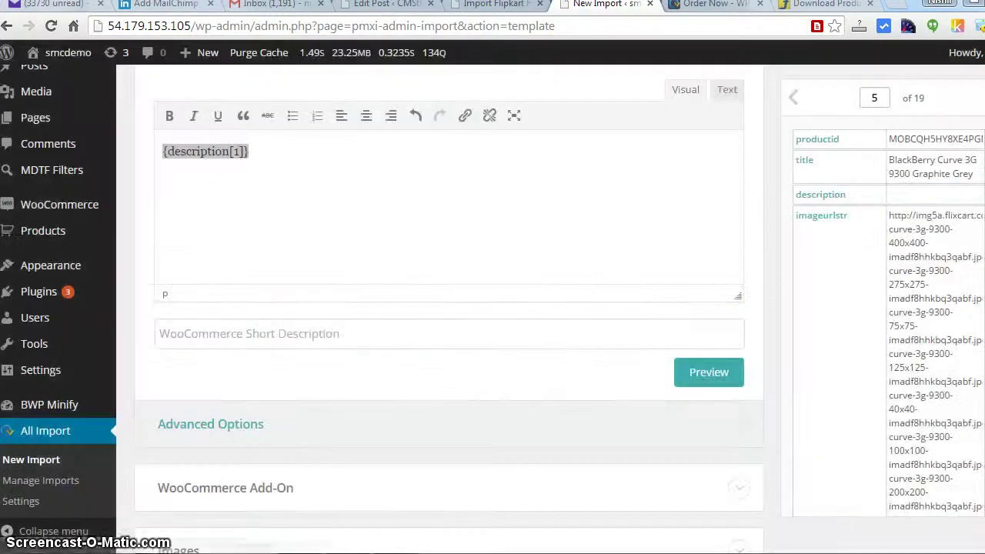
{"action": "scroll", "coordinate": [728, 290], "scroll_direction": "down", "scroll_amount": 2}
{"action": "scroll", "coordinate": [450, 308], "scroll_direction": "down", "scroll_amount": 1}
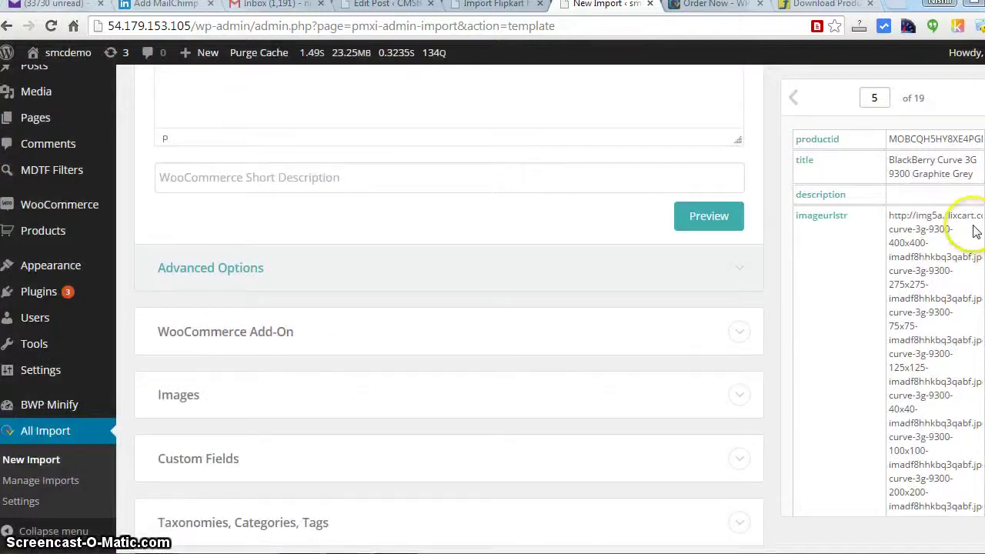
{"action": "left_click", "coordinate": [276, 182]}
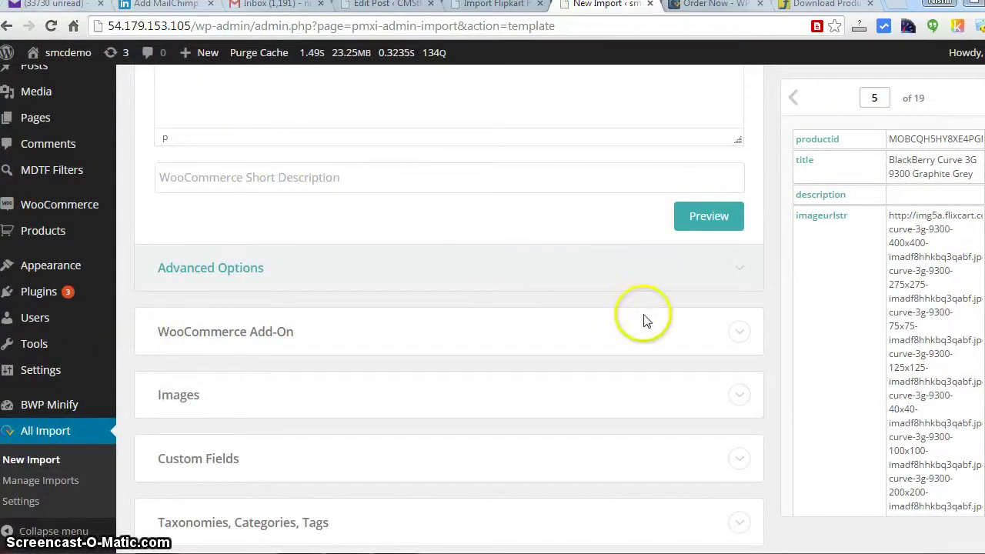
{"action": "left_click", "coordinate": [221, 336]}
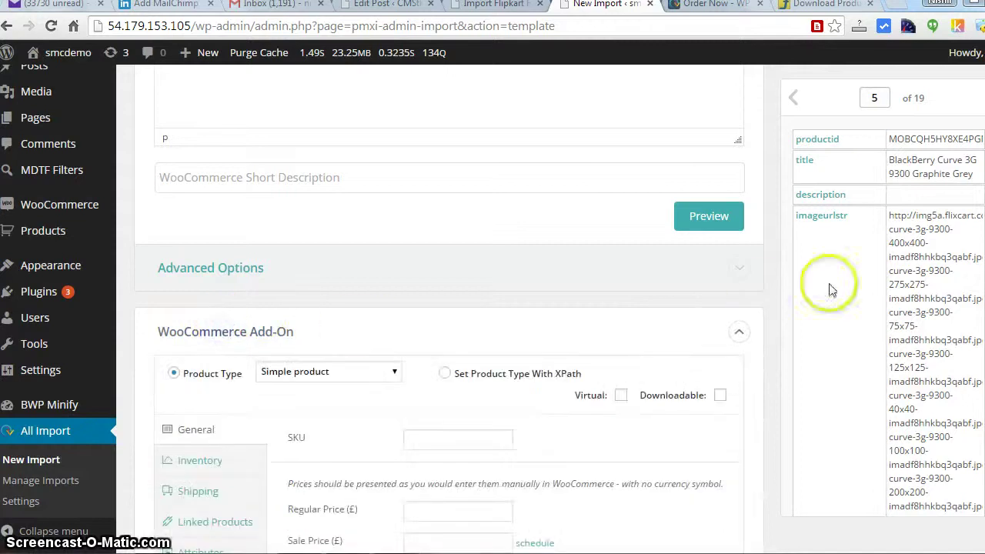
{"action": "scroll", "coordinate": [831, 285], "scroll_direction": "down", "scroll_amount": 2}
{"action": "scroll", "coordinate": [292, 154], "scroll_direction": "down", "scroll_amount": 1}
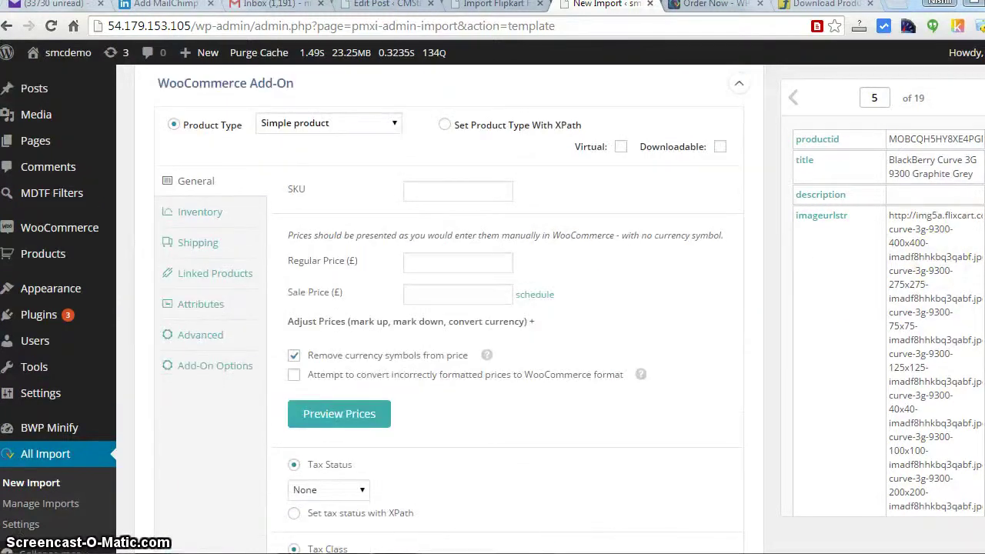
{"action": "left_click", "coordinate": [308, 124]}
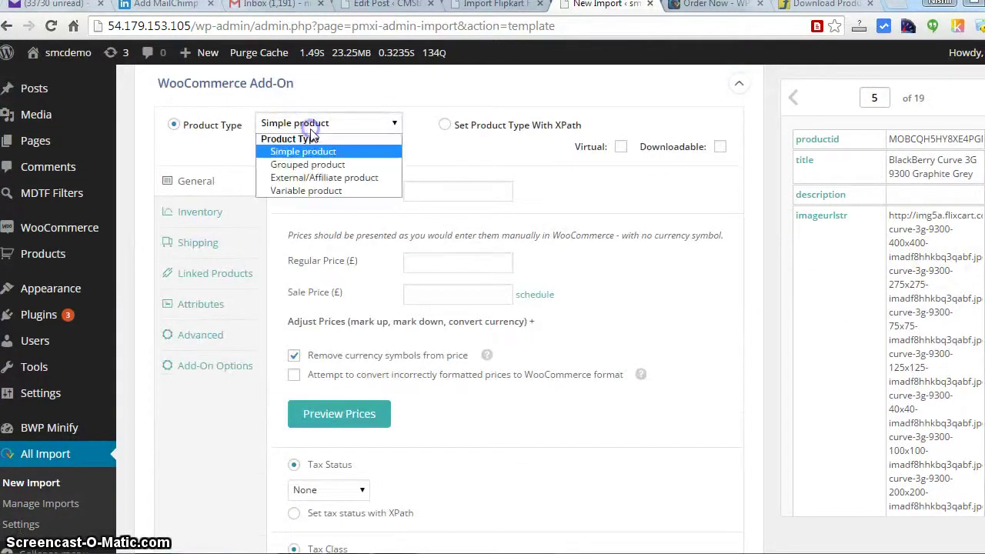
{"action": "left_click", "coordinate": [334, 178]}
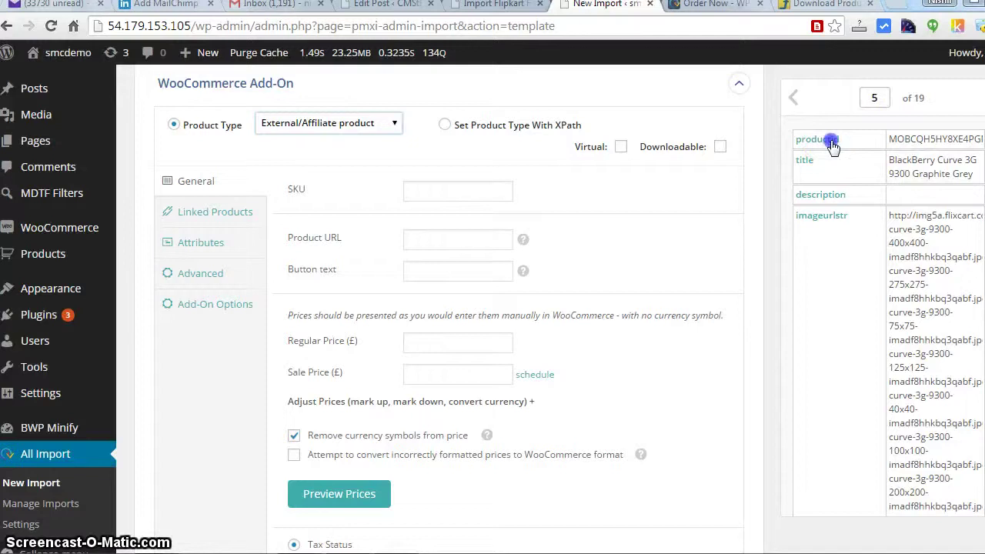
Step: Map {productid[1]} into SKU and {producturl[1]} into Product URL
{"action": "left_click_drag", "start_coordinate": [833, 146], "coordinate": [489, 197]}
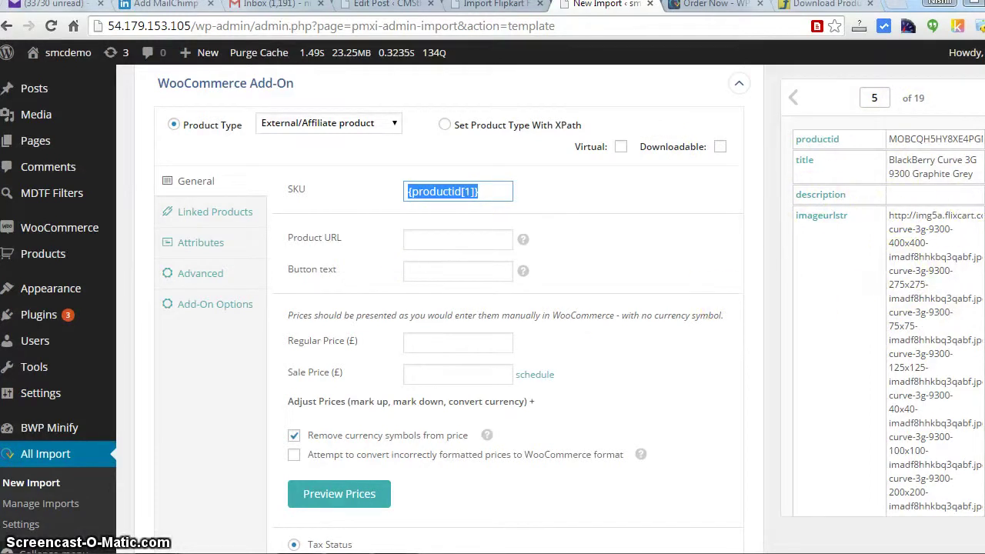
{"action": "scroll", "coordinate": [889, 315], "scroll_direction": "down", "scroll_amount": 1}
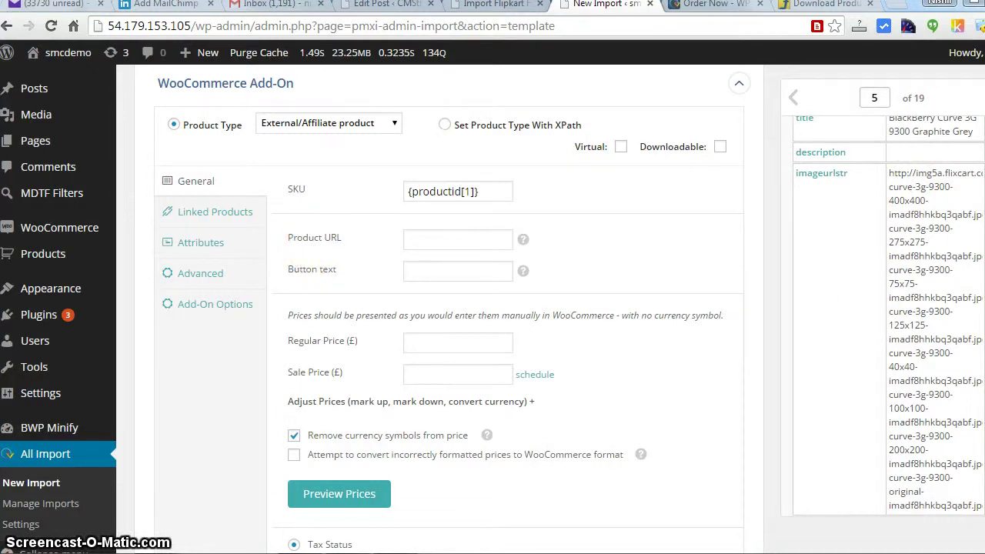
{"action": "scroll", "coordinate": [832, 324], "scroll_direction": "down", "scroll_amount": 6}
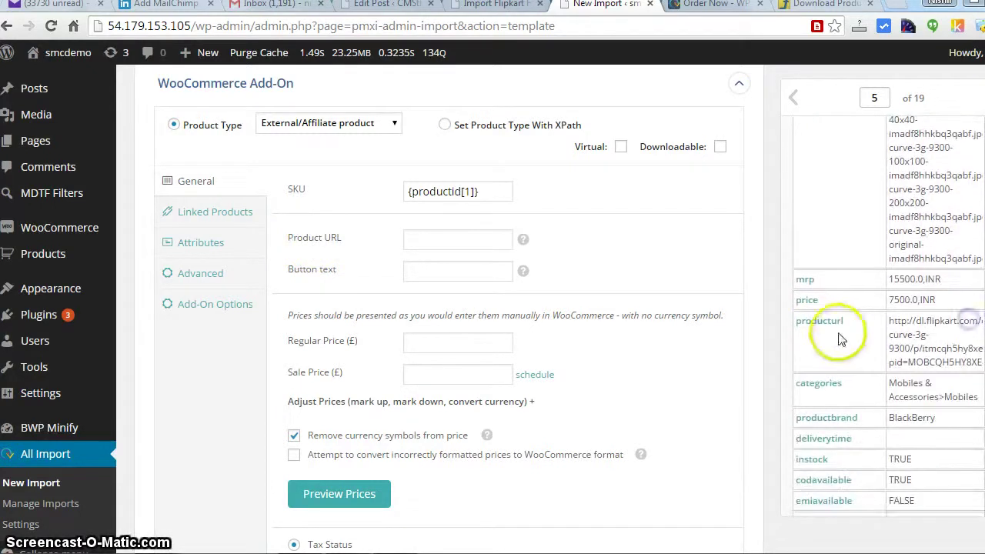
{"action": "left_click_drag", "start_coordinate": [832, 324], "coordinate": [450, 243]}
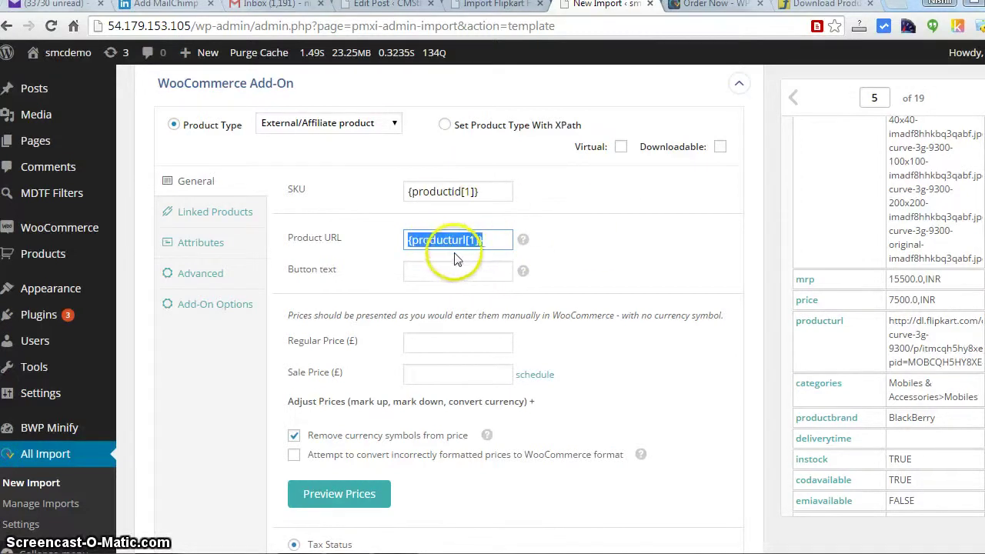
Step: Set the Button text to 'Buy it from Flipkart'
{"action": "left_click", "coordinate": [443, 264]}
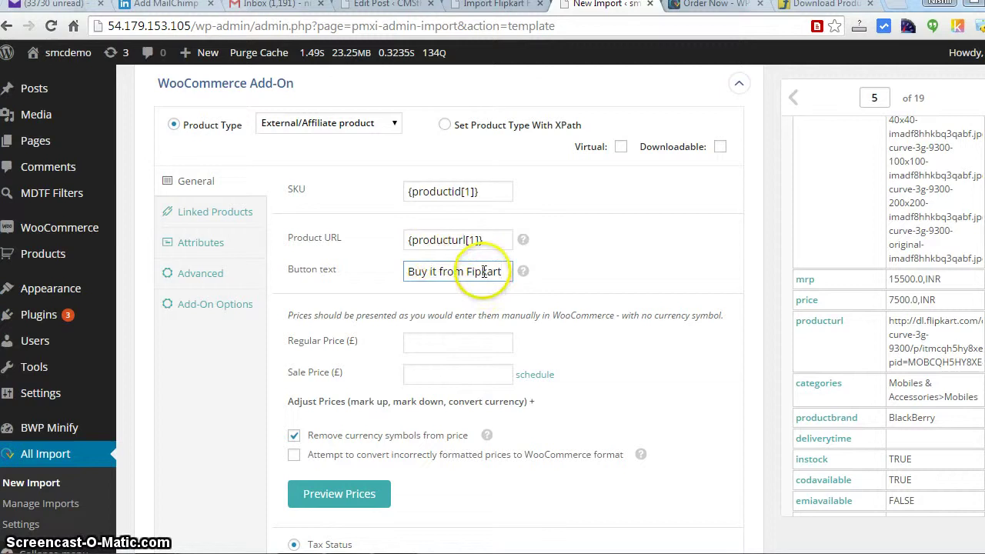
{"action": "left_click", "coordinate": [470, 271]}
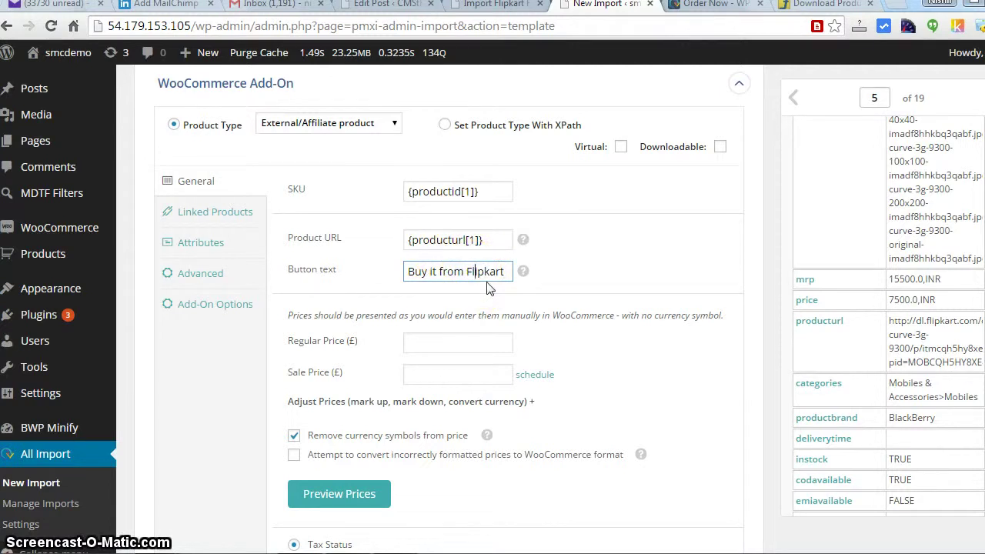
{"action": "left_click", "coordinate": [638, 281]}
{"action": "left_click", "coordinate": [623, 284]}
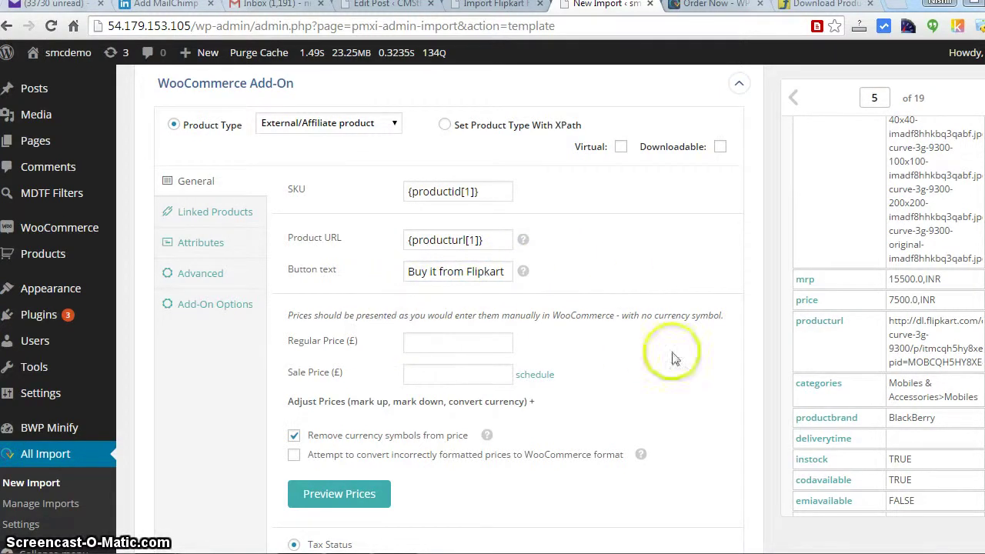
Step: Map {mrp[1]} to Regular Price and {price[1]} to Sale Price, checking the 15500.0/7500.0 preview
{"action": "scroll", "coordinate": [370, 225], "scroll_direction": "down", "scroll_amount": 3}
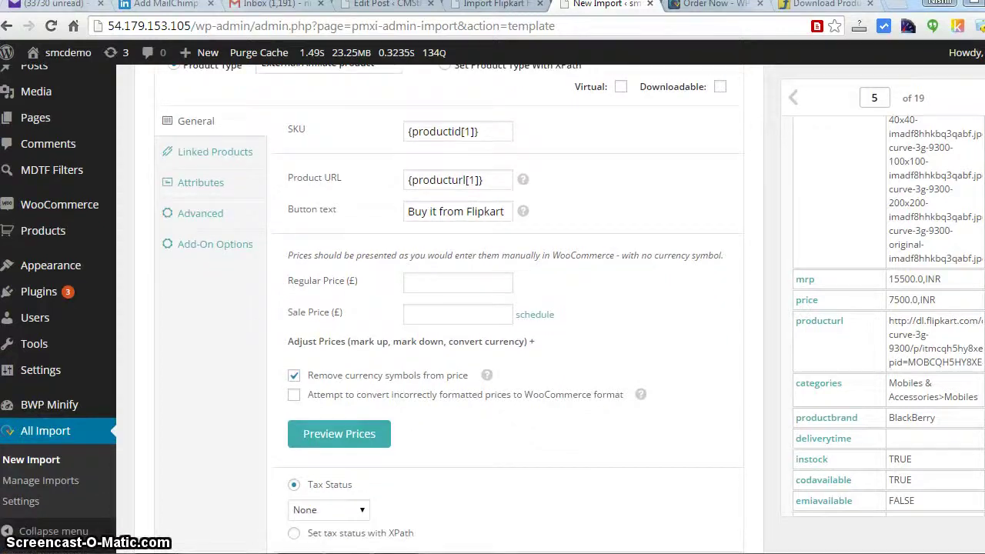
{"action": "left_click", "coordinate": [424, 254]}
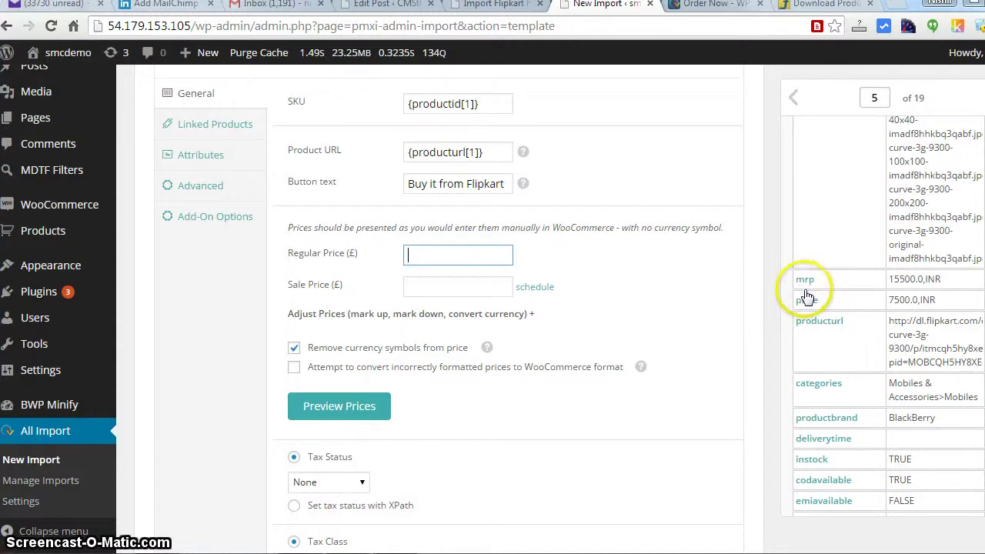
{"action": "left_click_drag", "start_coordinate": [806, 299], "coordinate": [480, 260]}
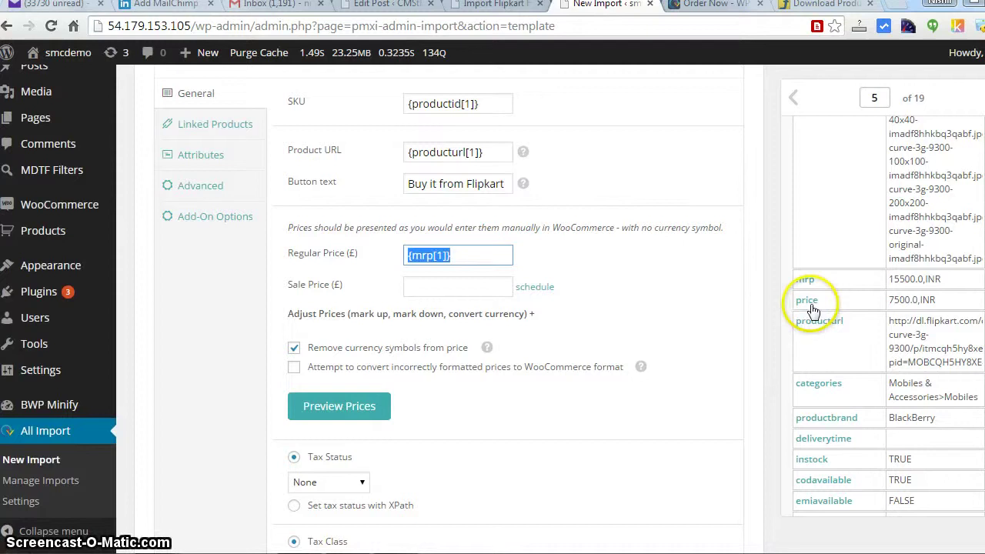
{"action": "left_click_drag", "start_coordinate": [808, 301], "coordinate": [453, 289]}
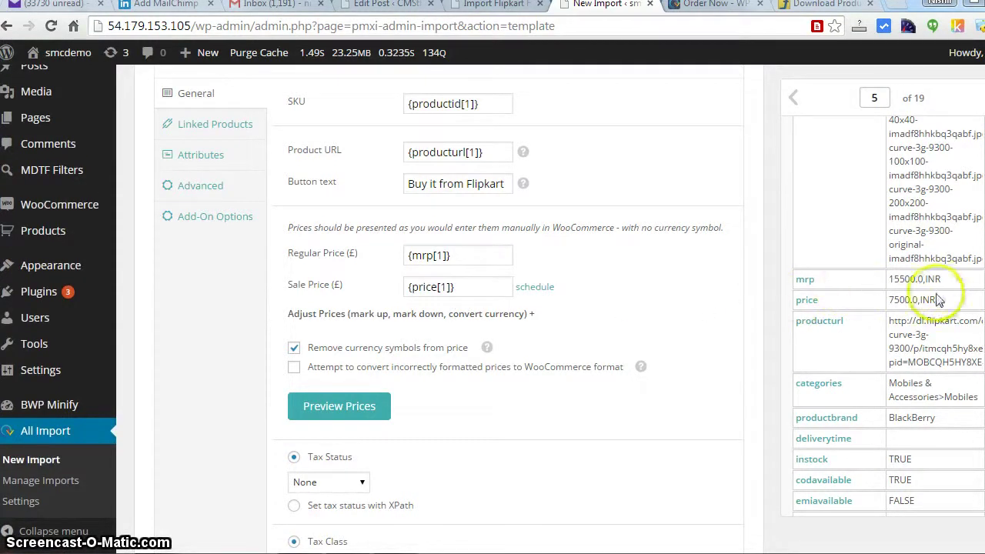
{"action": "left_click", "coordinate": [363, 410]}
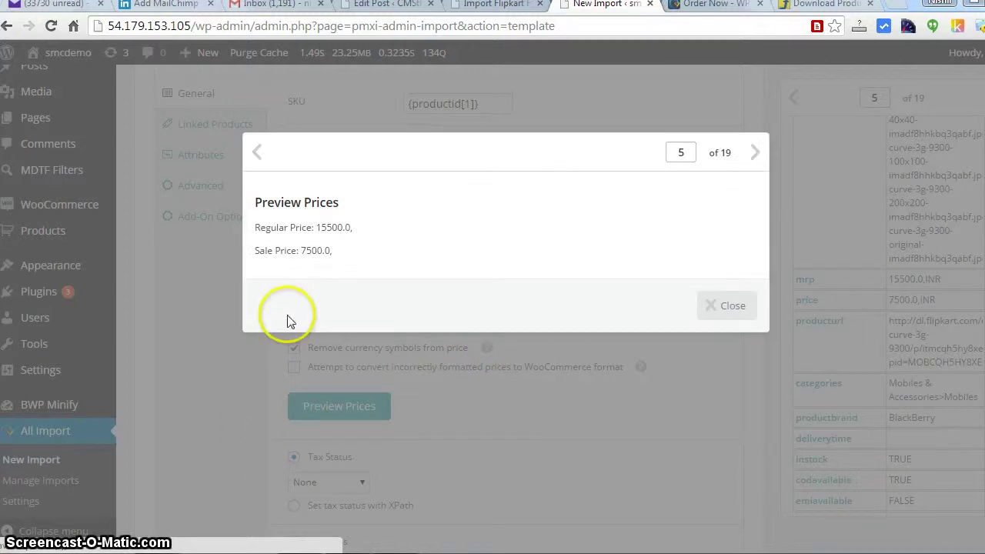
{"action": "left_click", "coordinate": [726, 306]}
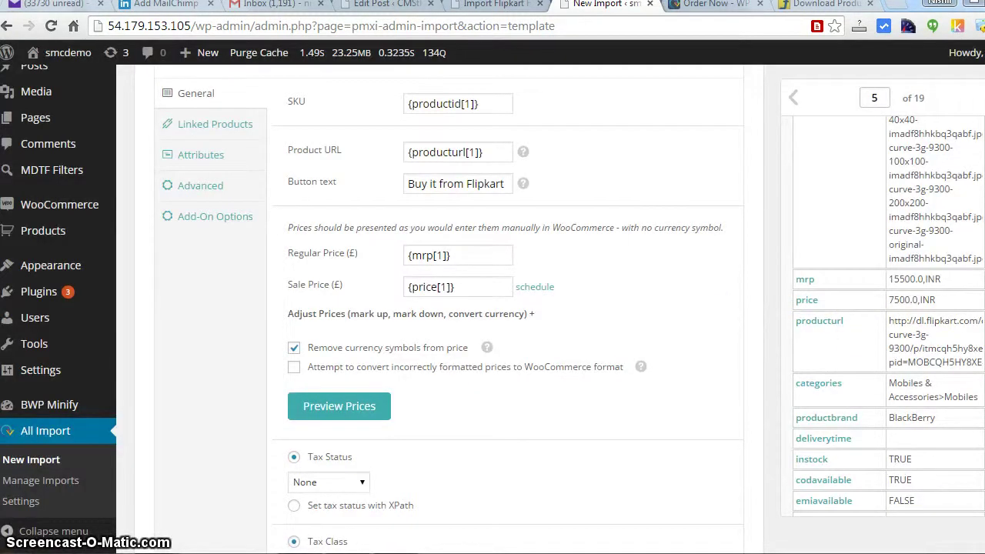
Step: Start a new product attribute named Brand in the Attributes settings
{"action": "left_click", "coordinate": [209, 151]}
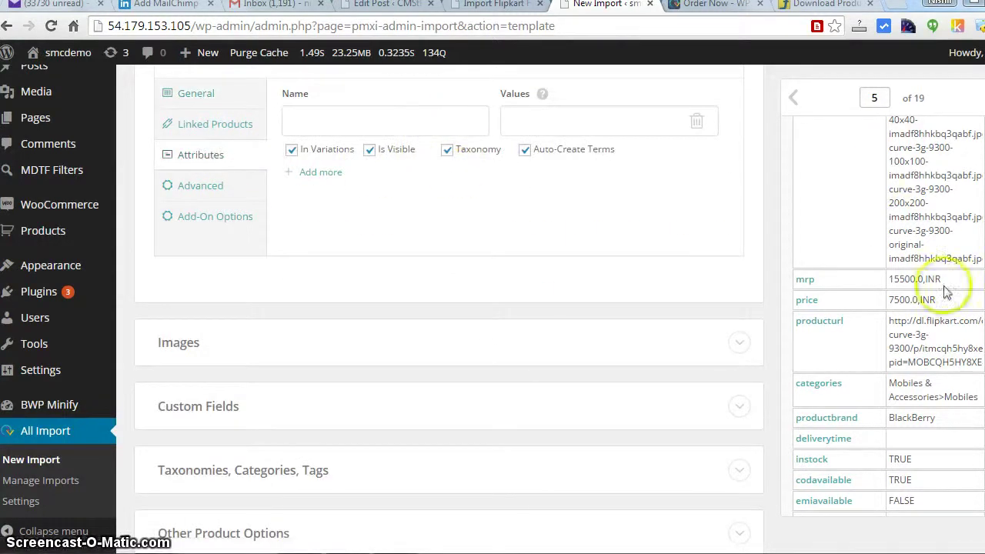
{"action": "scroll", "coordinate": [885, 315], "scroll_direction": "up", "scroll_amount": 3}
{"action": "scroll", "coordinate": [885, 315], "scroll_direction": "down", "scroll_amount": 4}
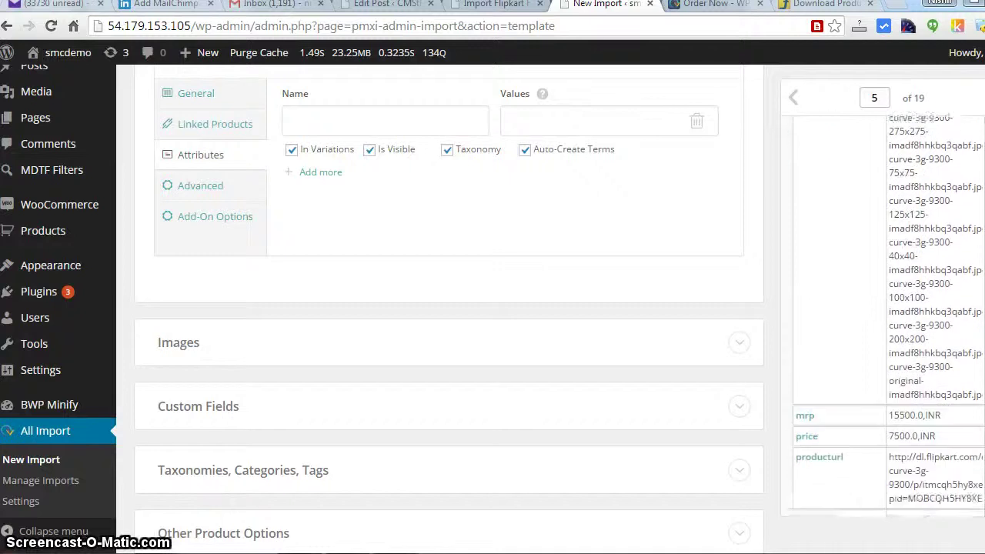
{"action": "scroll", "coordinate": [981, 397], "scroll_direction": "down", "scroll_amount": 3}
{"action": "scroll", "coordinate": [449, 308], "scroll_direction": "up", "scroll_amount": 5}
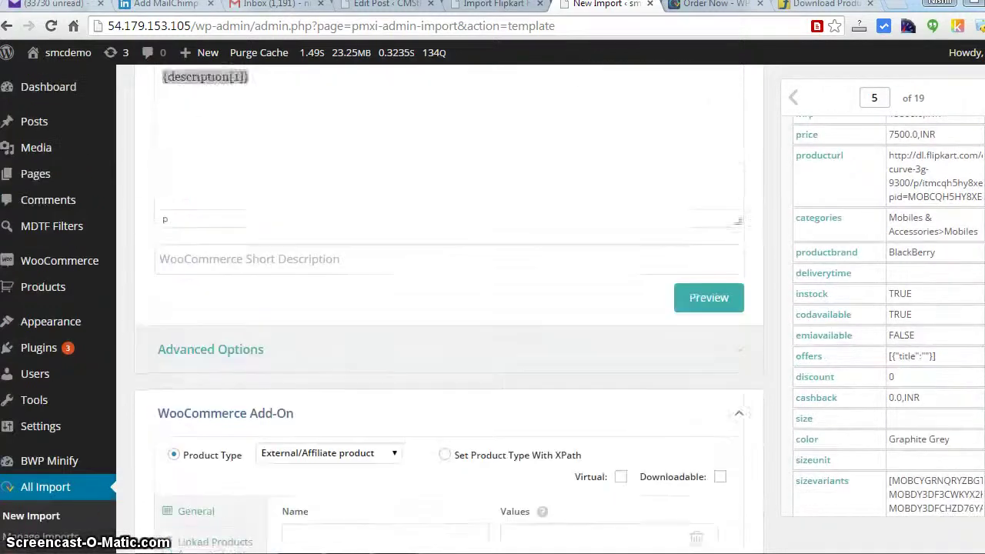
{"action": "scroll", "coordinate": [449, 308], "scroll_direction": "down", "scroll_amount": 3}
{"action": "left_click", "coordinate": [325, 325]}
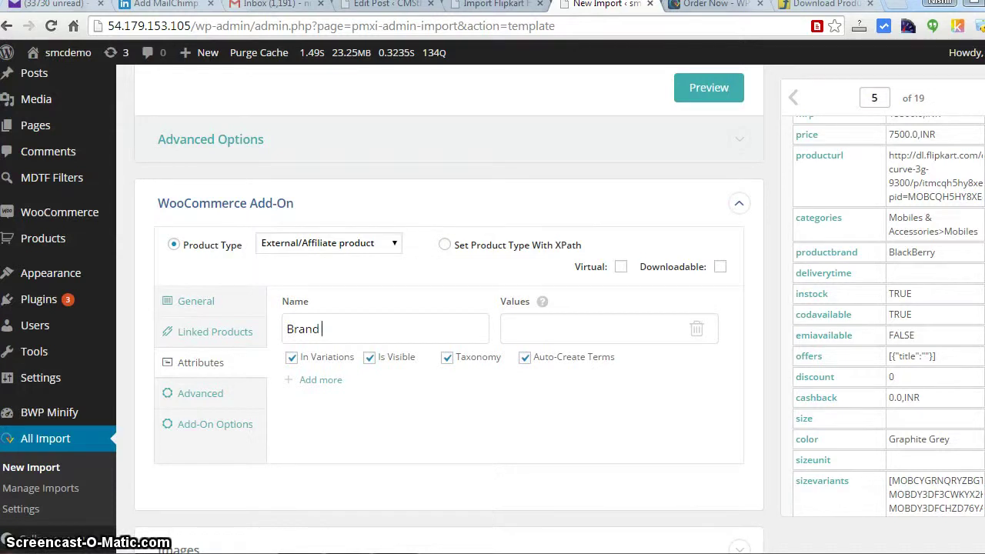
Step: Fill the Brand attribute's values from {productbrand[1]}
{"action": "scroll", "coordinate": [889, 315], "scroll_direction": "down", "scroll_amount": 2}
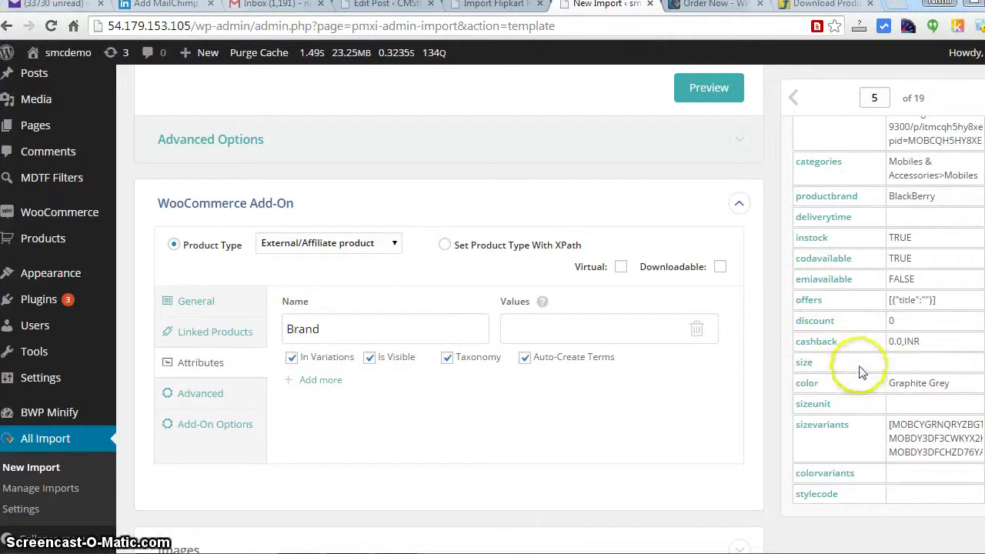
{"action": "left_click_drag", "start_coordinate": [842, 201], "coordinate": [582, 323]}
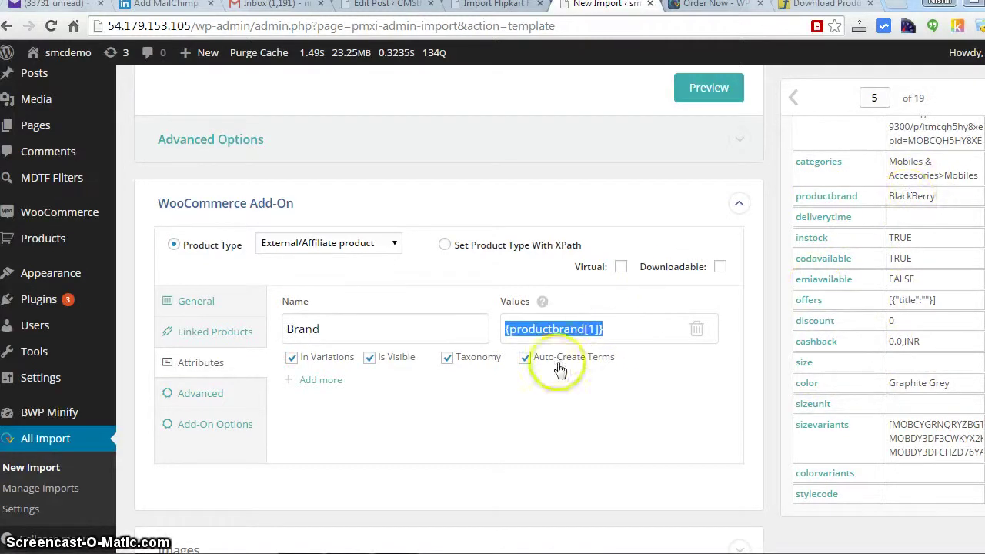
{"action": "left_click", "coordinate": [339, 330]}
{"action": "left_click", "coordinate": [306, 329]}
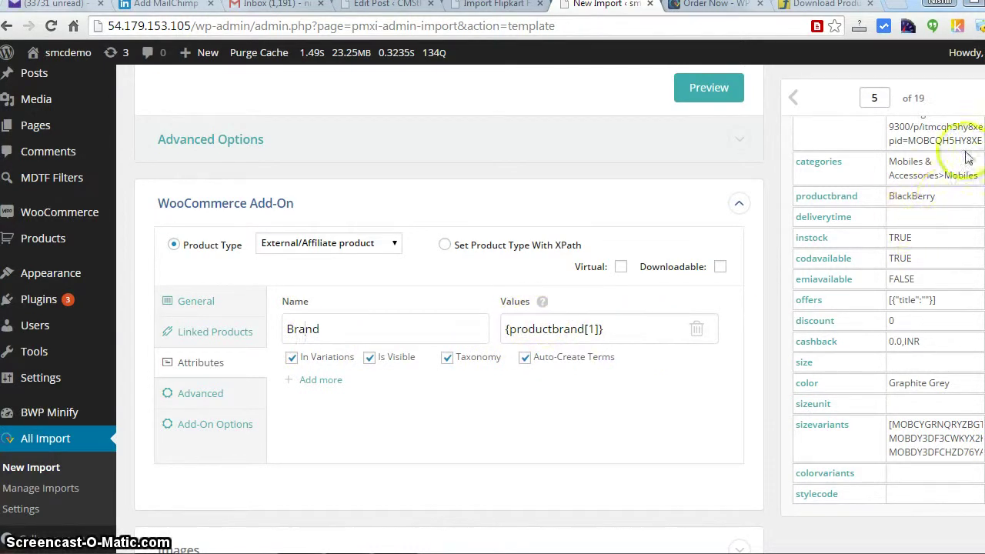
{"action": "left_click", "coordinate": [378, 329]}
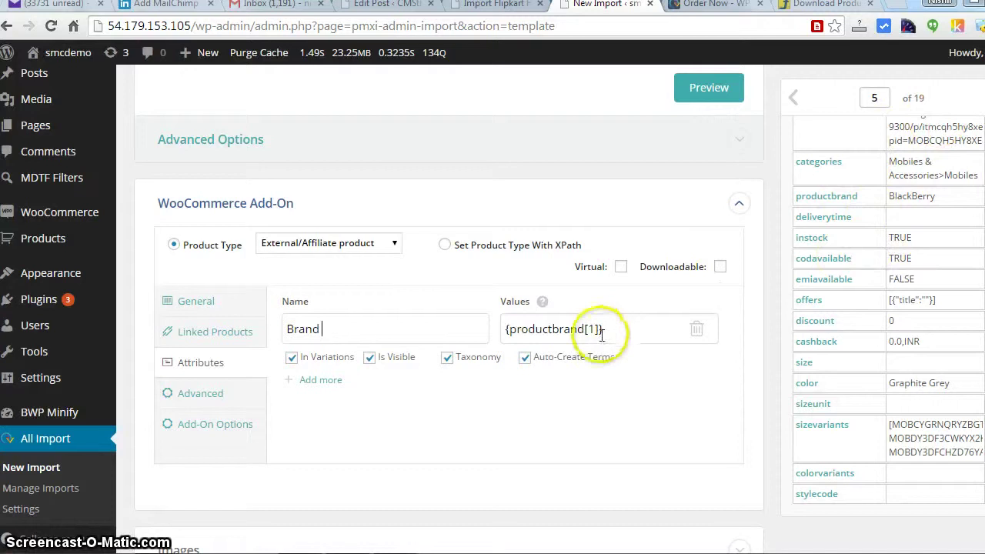
{"action": "scroll", "coordinate": [449, 307], "scroll_direction": "down", "scroll_amount": 3}
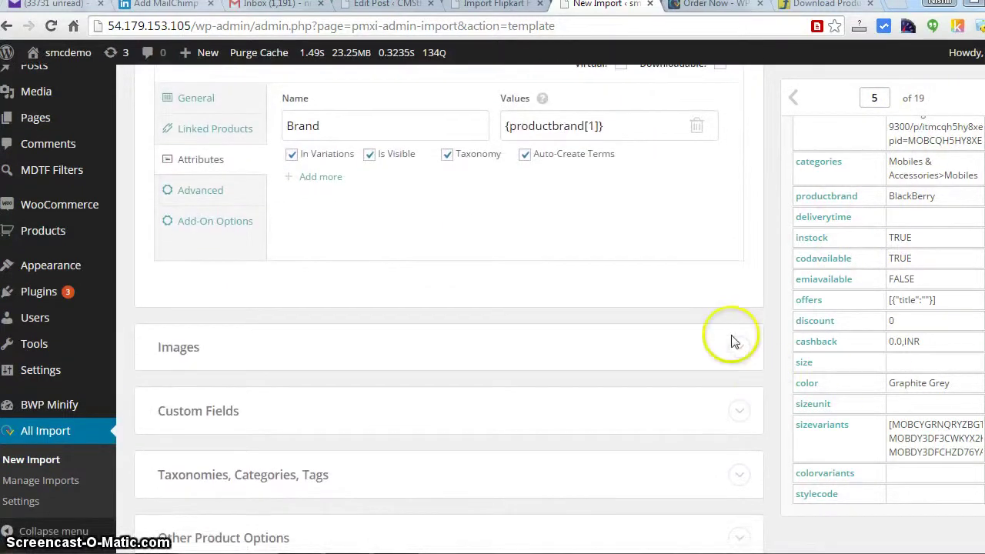
Step: Leave Enable reviews set to No in the Advanced product settings
{"action": "left_click", "coordinate": [187, 192]}
{"action": "left_click", "coordinate": [209, 219]}
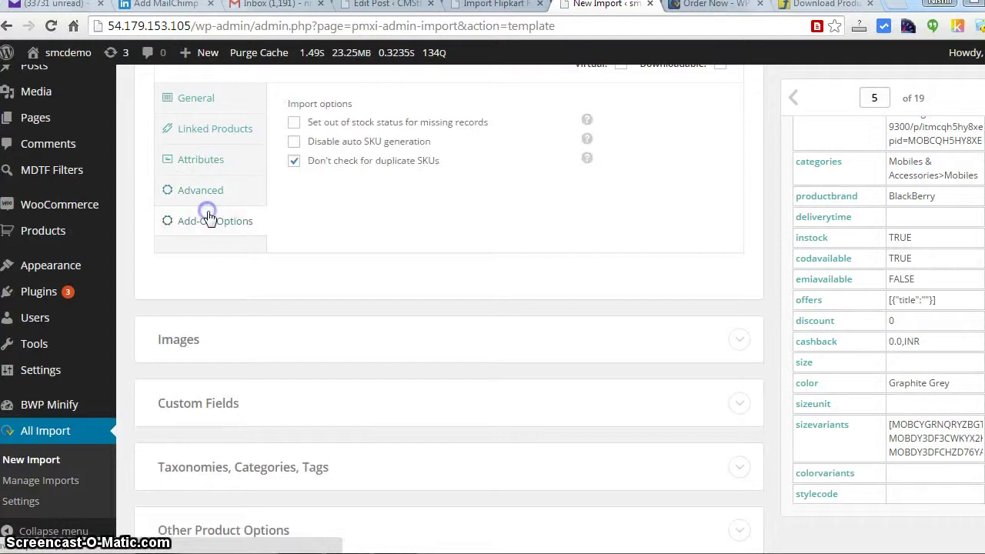
{"action": "left_click", "coordinate": [224, 190]}
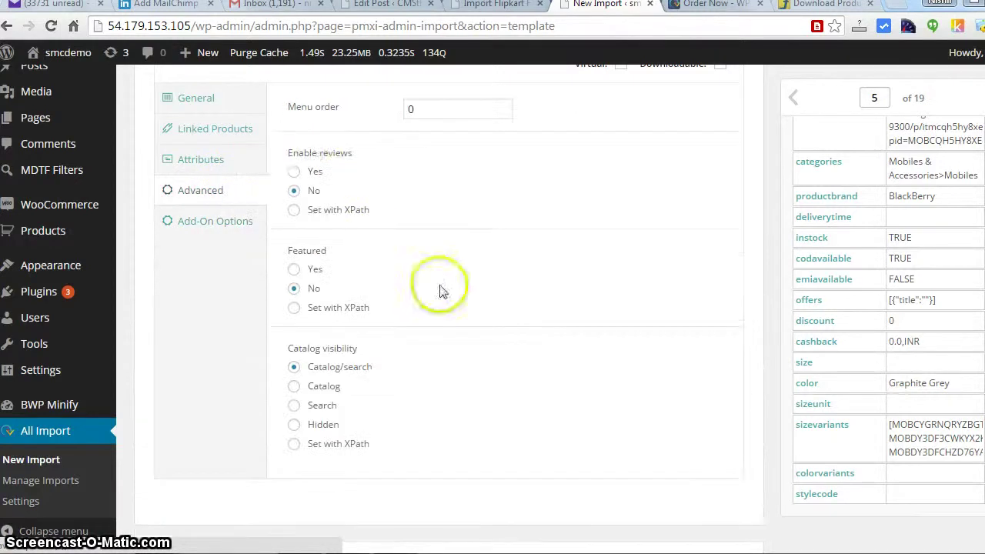
{"action": "left_click", "coordinate": [295, 173]}
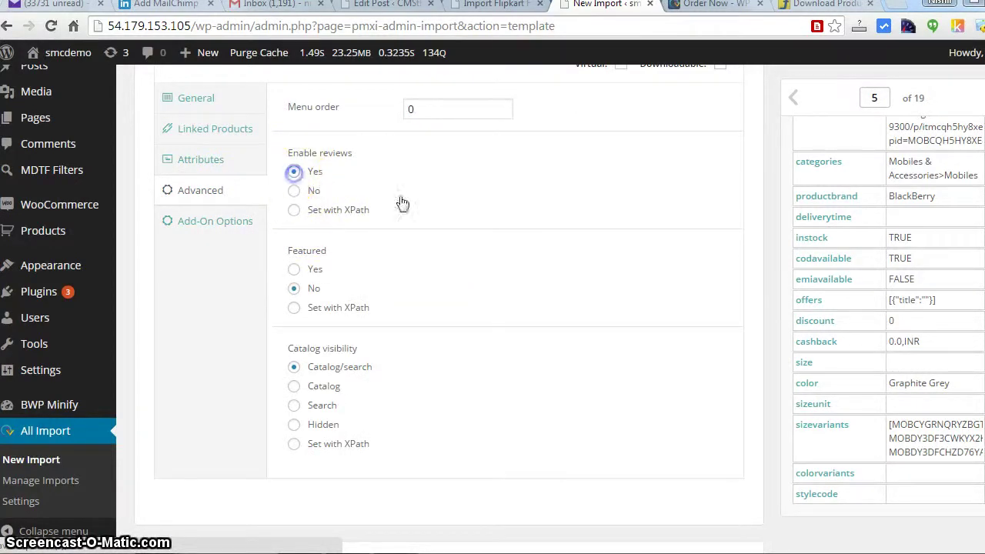
{"action": "left_click", "coordinate": [297, 196]}
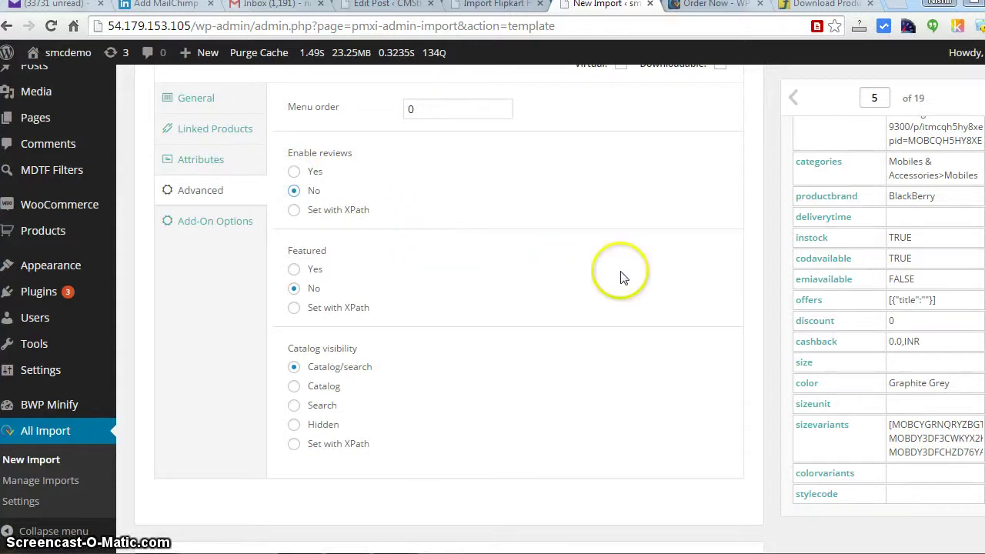
Step: Uncheck 'Don't check for duplicate SKUs' in the Add-On Options
{"action": "left_click", "coordinate": [198, 225]}
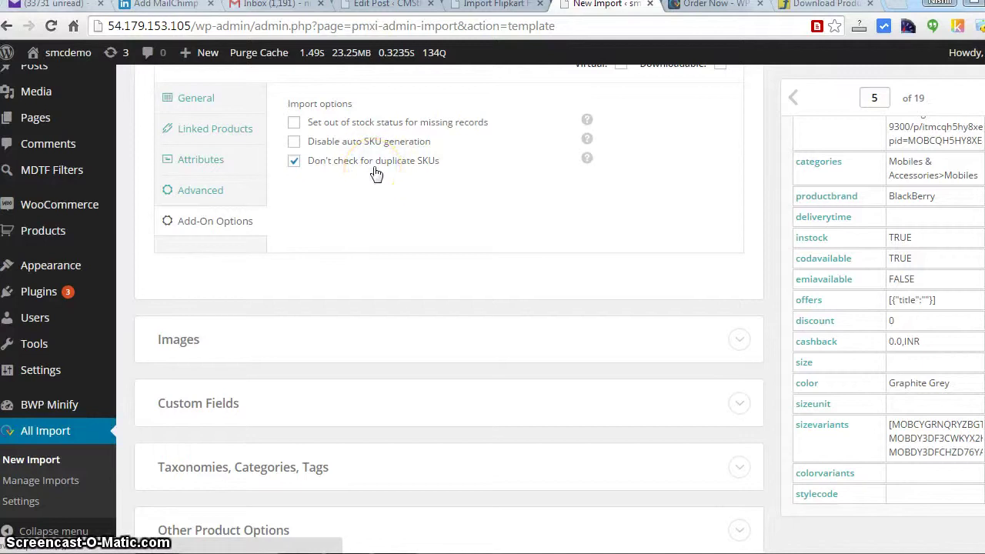
{"action": "left_click", "coordinate": [304, 163]}
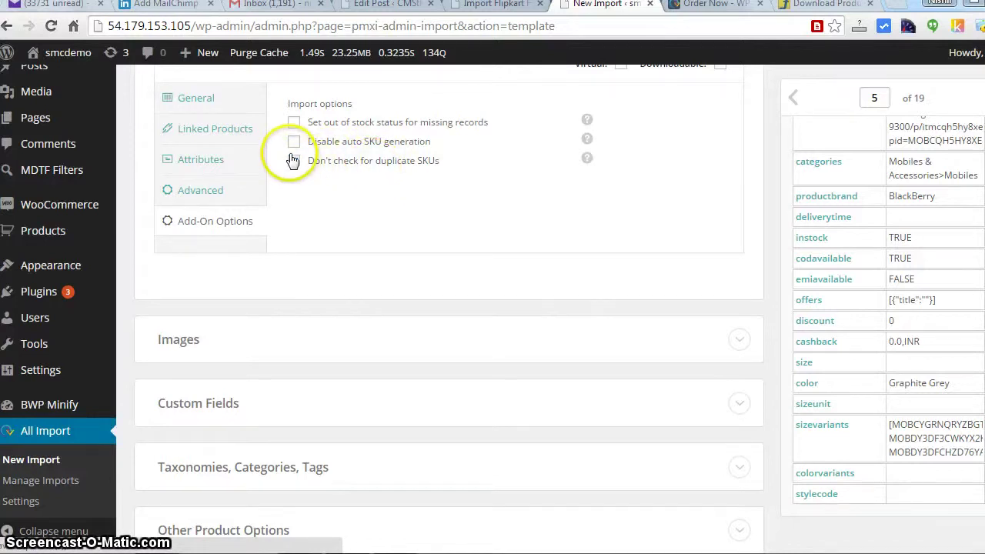
{"action": "left_click", "coordinate": [296, 164]}
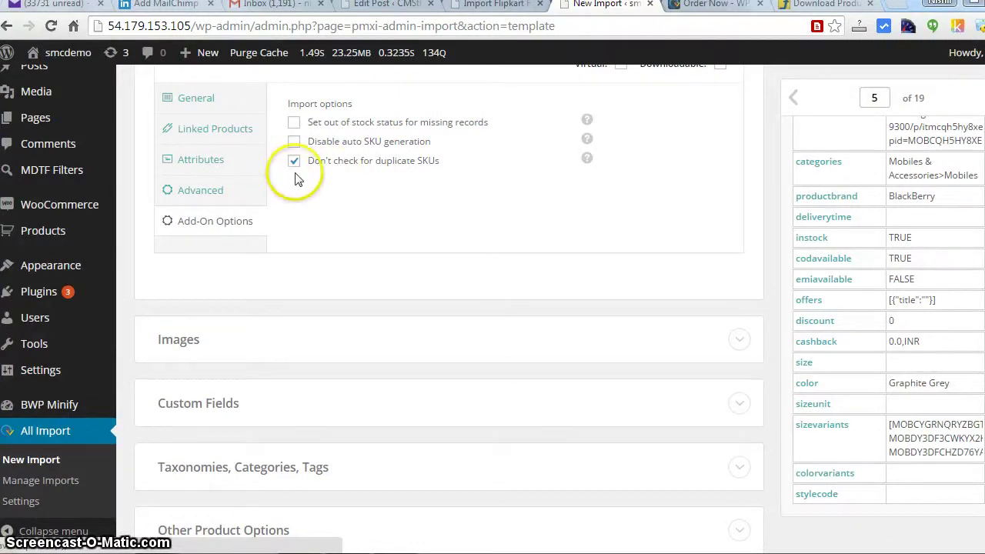
{"action": "left_click", "coordinate": [294, 161]}
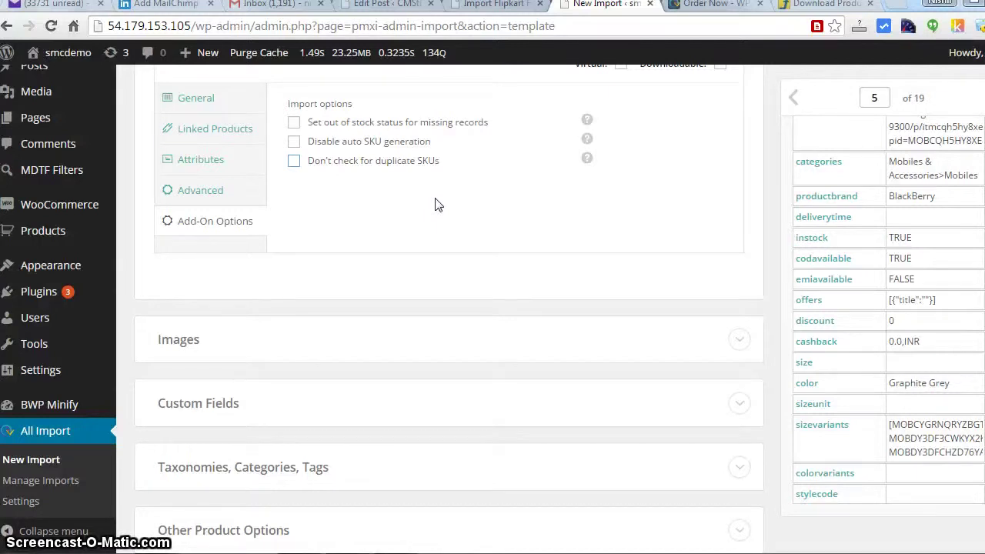
{"action": "left_click", "coordinate": [929, 252]}
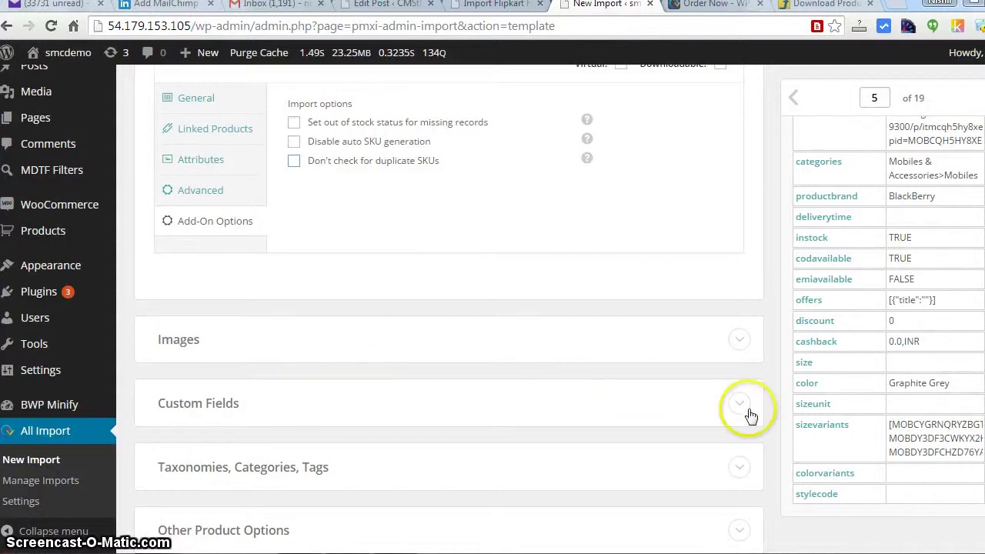
Step: Insert {imageurlstr[1]} as the product image URL source in the Images section
{"action": "left_click", "coordinate": [739, 341]}
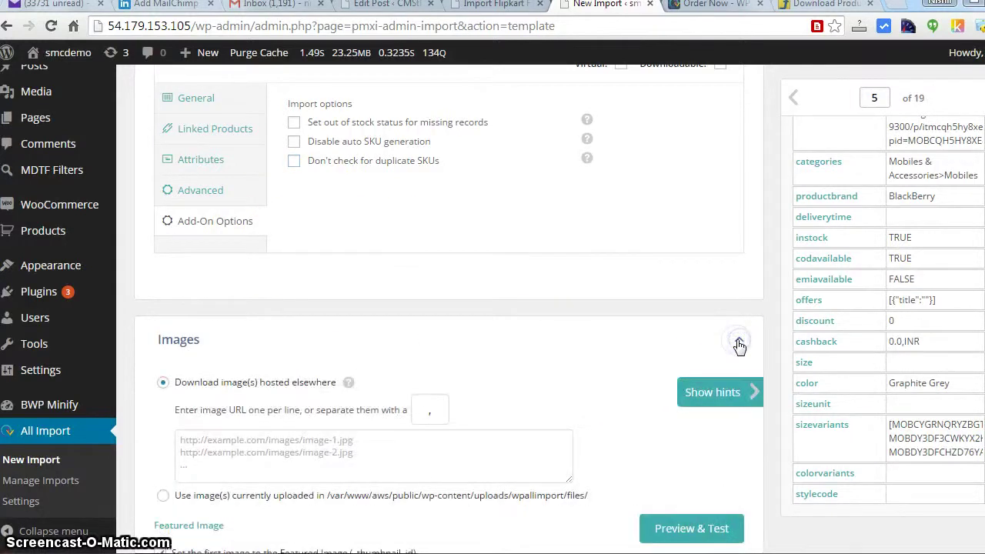
{"action": "scroll", "coordinate": [450, 308], "scroll_direction": "down", "scroll_amount": 2}
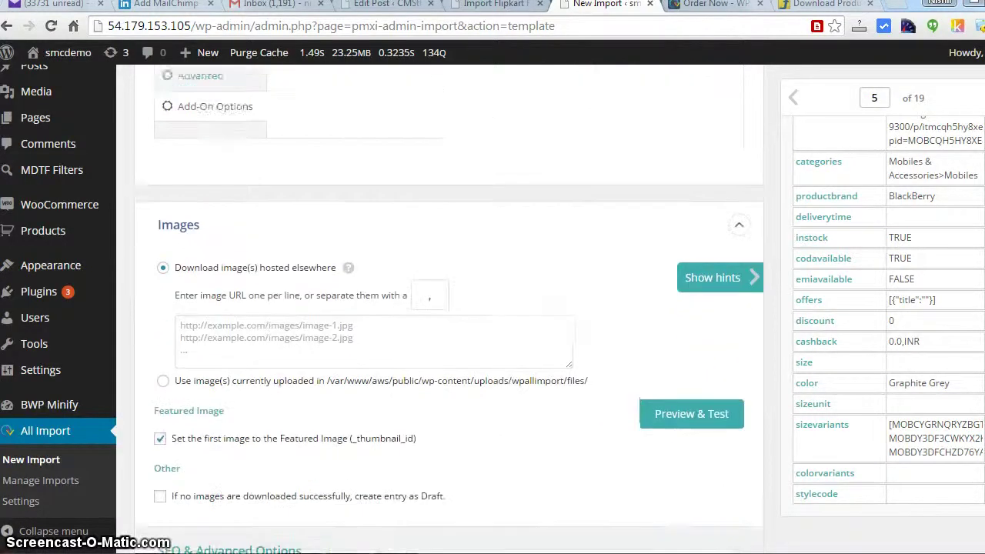
{"action": "scroll", "coordinate": [945, 180], "scroll_direction": "up", "scroll_amount": 8}
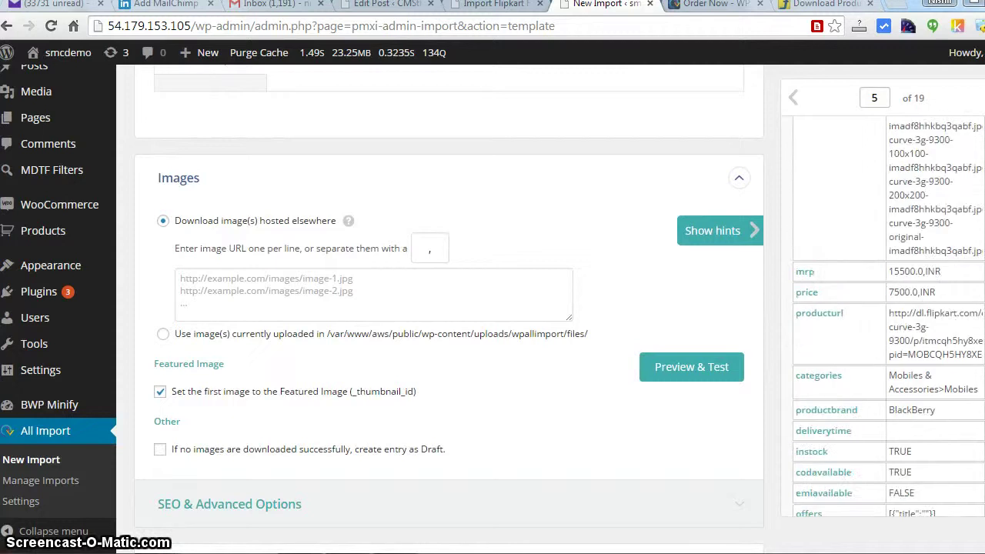
{"action": "left_click", "coordinate": [945, 180]}
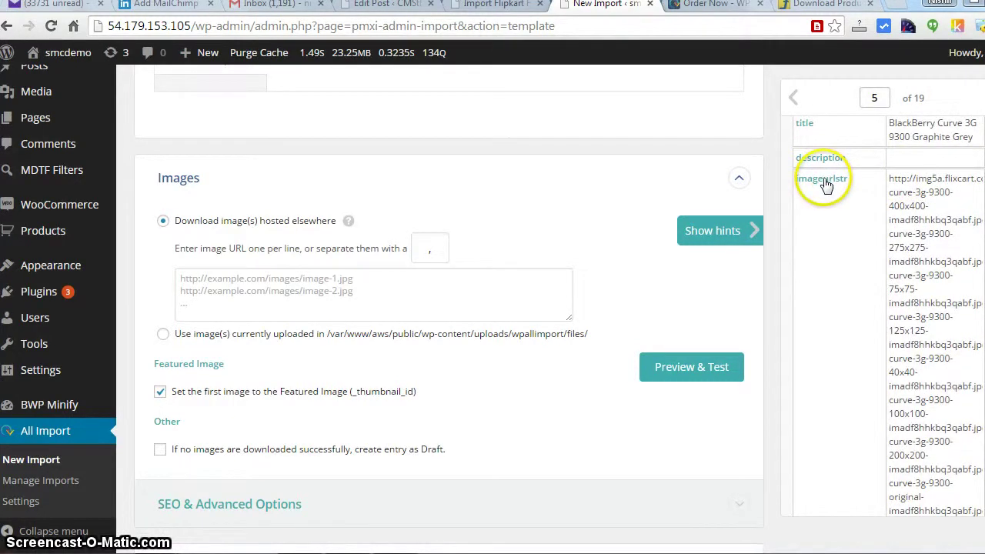
{"action": "left_click_drag", "start_coordinate": [825, 184], "coordinate": [325, 279]}
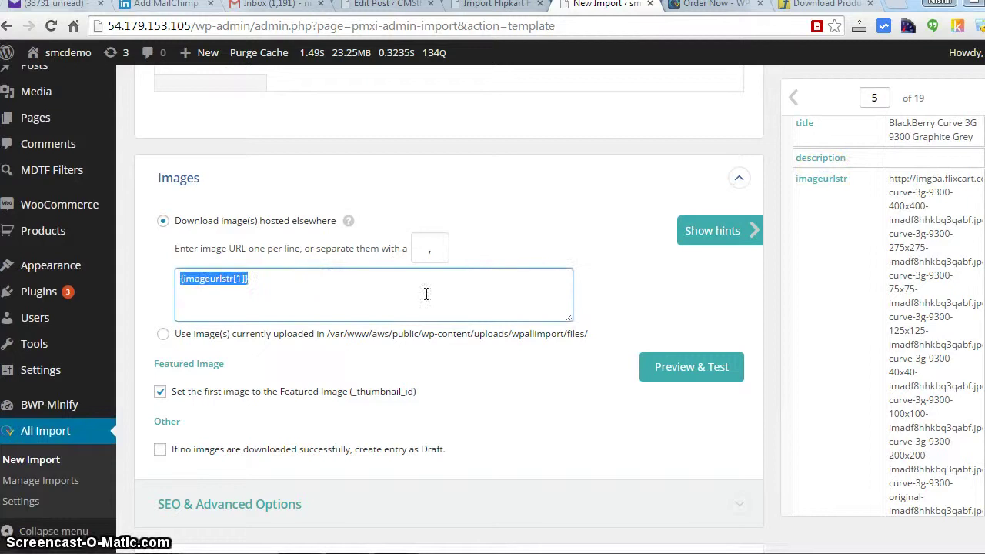
Step: Keep the first image as featured and run Preview & Test on the images
{"action": "left_click", "coordinate": [426, 293]}
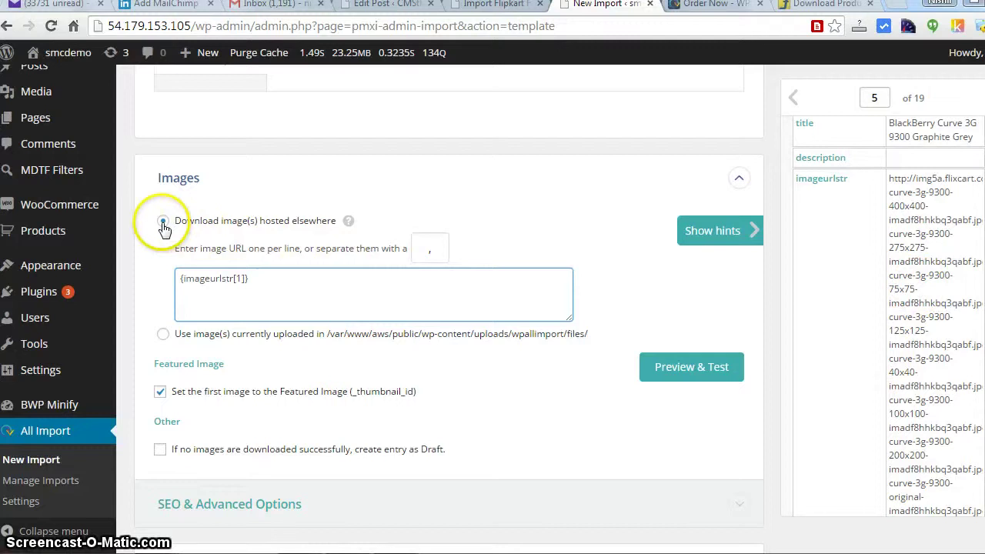
{"action": "left_click", "coordinate": [434, 248]}
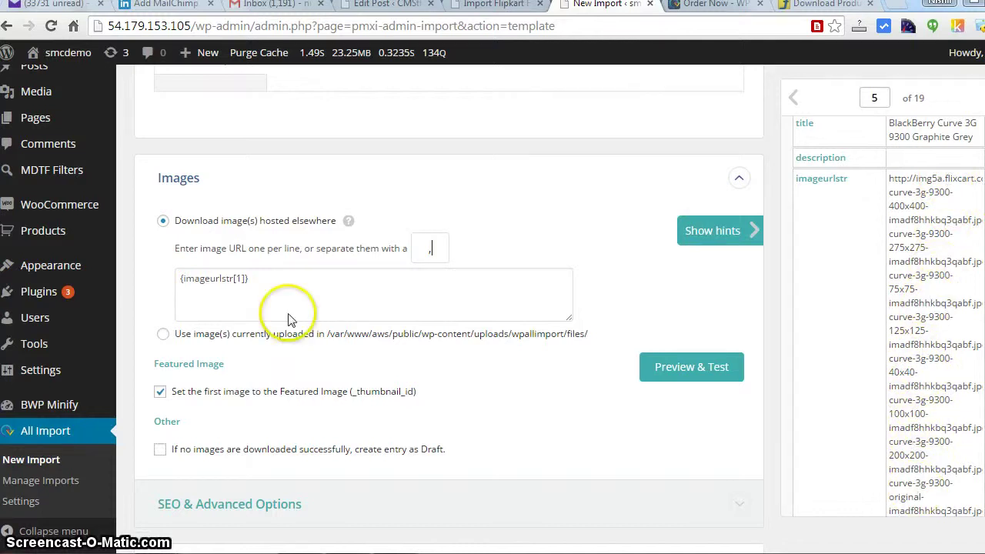
{"action": "left_click", "coordinate": [362, 291]}
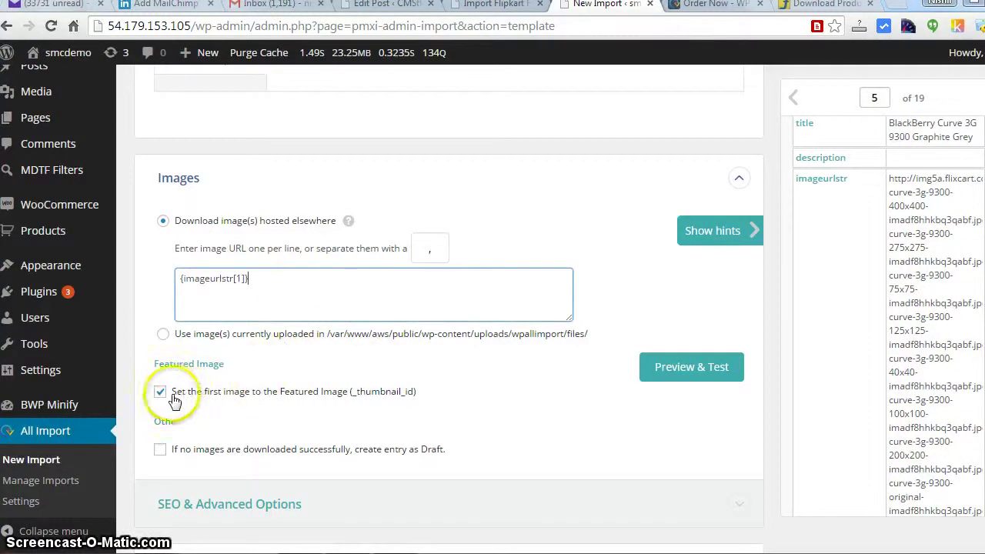
{"action": "left_click_drag", "start_coordinate": [889, 203], "coordinate": [931, 206]}
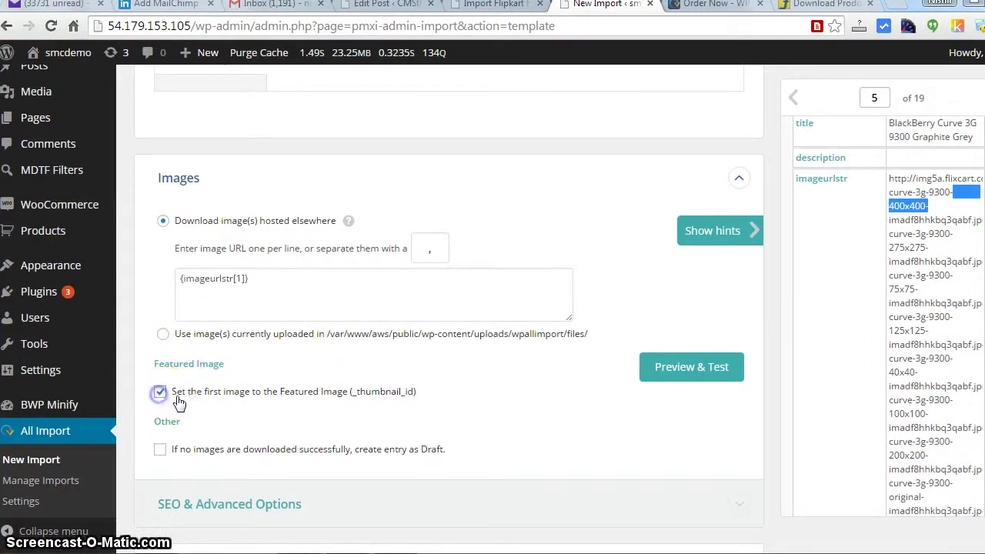
{"action": "left_click", "coordinate": [718, 381]}
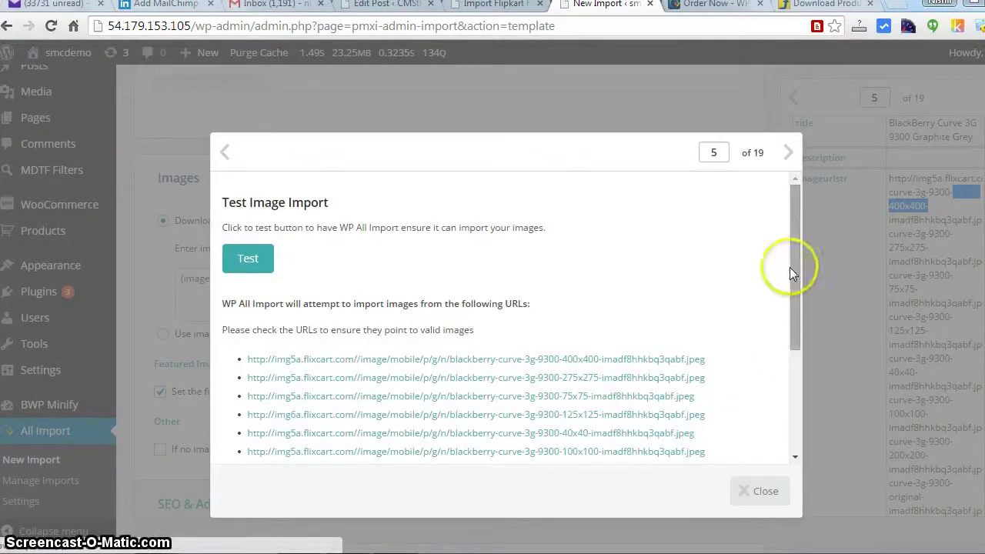
Step: Review the eight BlackBerry Curve test images, then close the preview
{"action": "left_click_drag", "start_coordinate": [797, 231], "coordinate": [746, 345]}
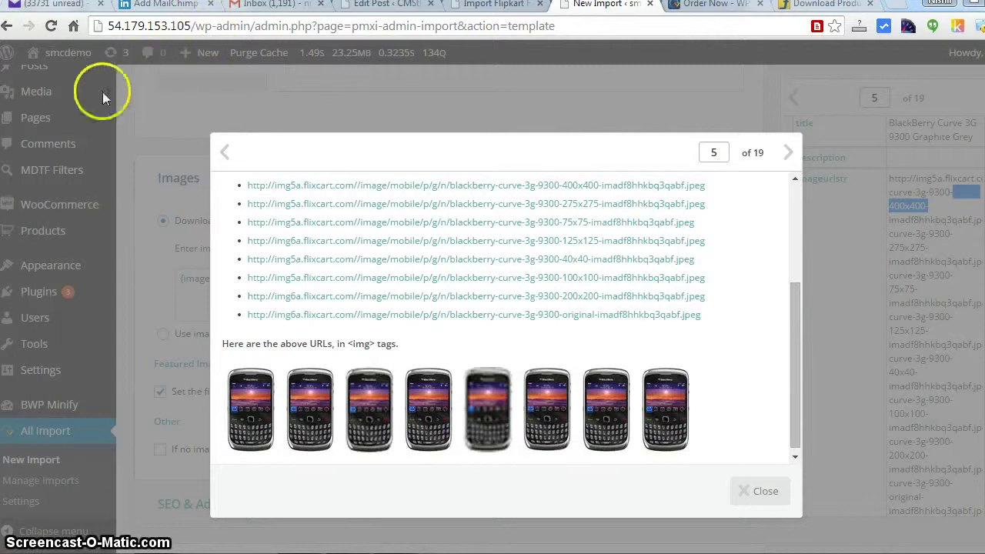
{"action": "left_click", "coordinate": [765, 496]}
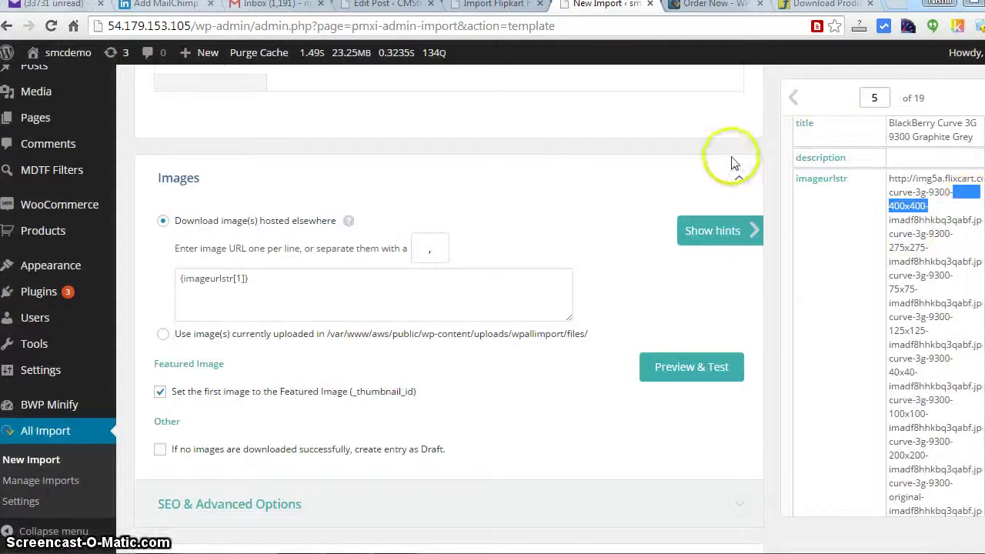
Step: Enable importing Product Categories in the Taxonomies, Categories, Tags section
{"action": "left_click", "coordinate": [738, 177]}
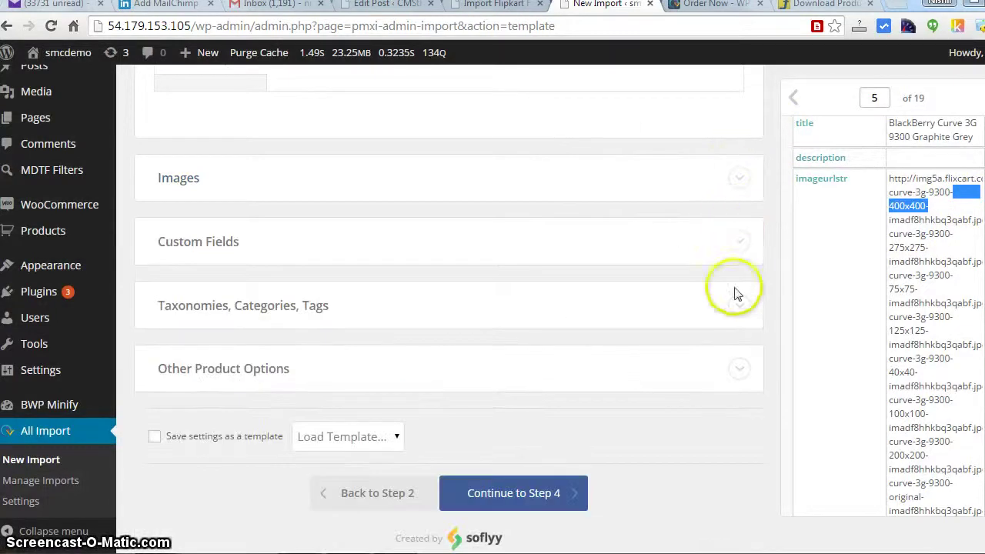
{"action": "left_click", "coordinate": [740, 303]}
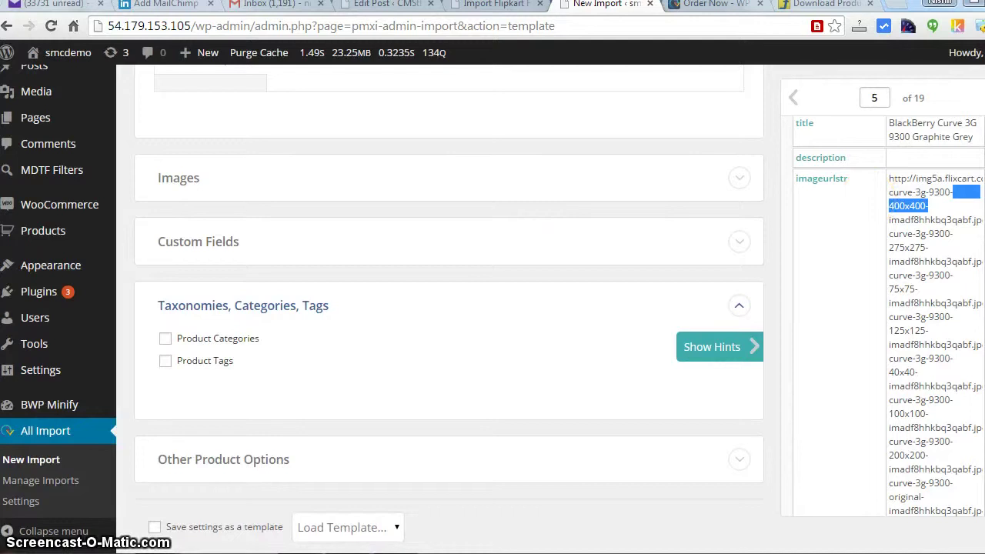
{"action": "scroll", "coordinate": [885, 315], "scroll_direction": "down", "scroll_amount": 4}
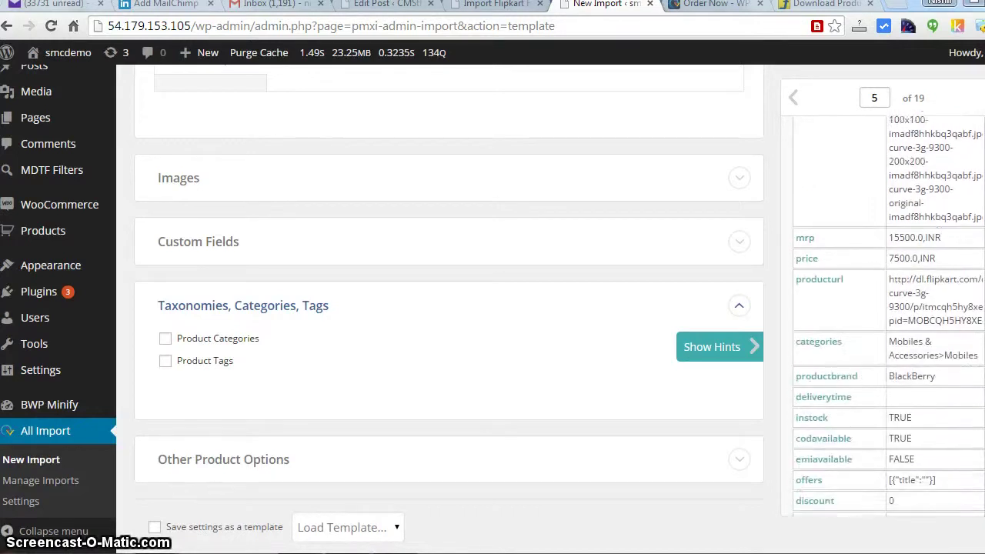
{"action": "scroll", "coordinate": [889, 315], "scroll_direction": "down", "scroll_amount": 1}
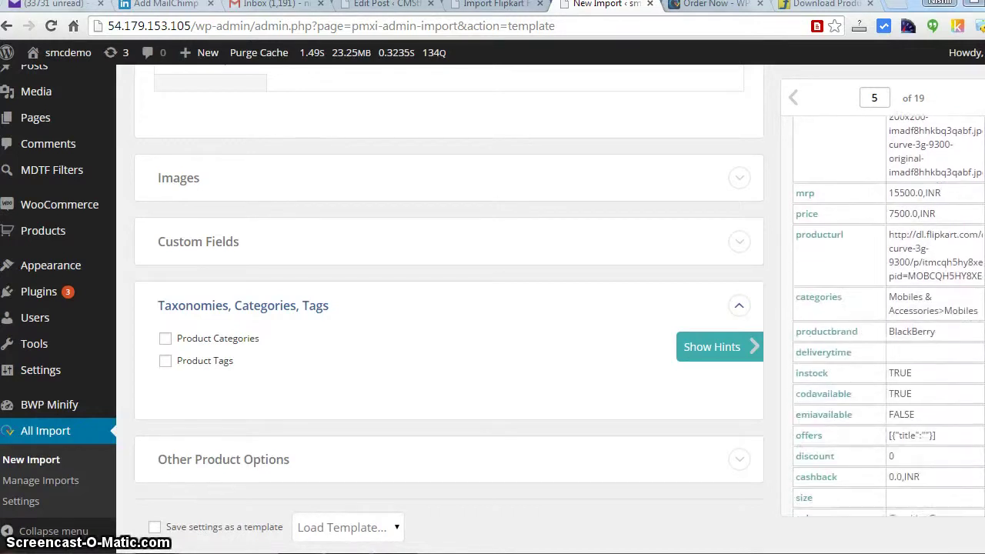
{"action": "left_click", "coordinate": [166, 339]}
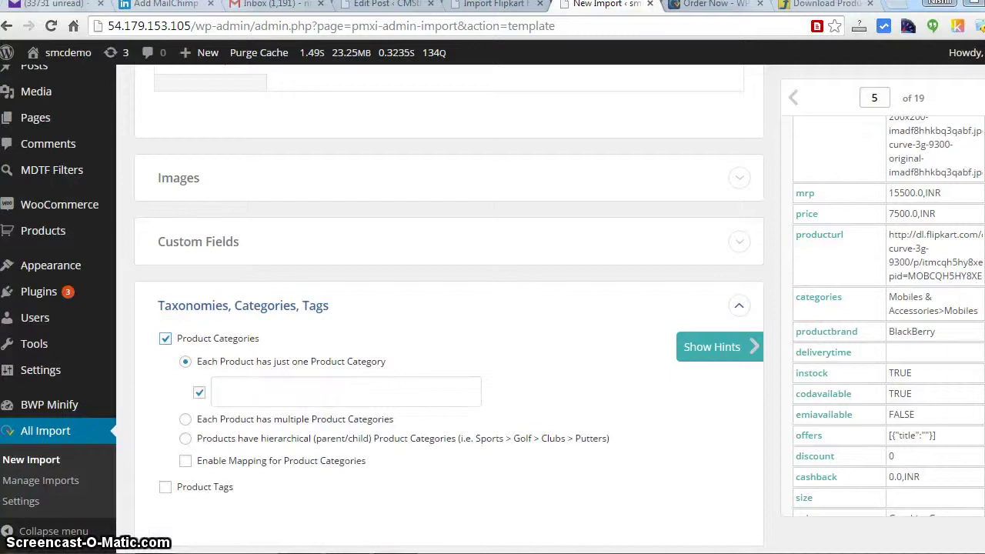
Step: Make categories hierarchical with a manually designed hierarchy and two empty rows
{"action": "scroll", "coordinate": [731, 297], "scroll_direction": "down", "scroll_amount": 2}
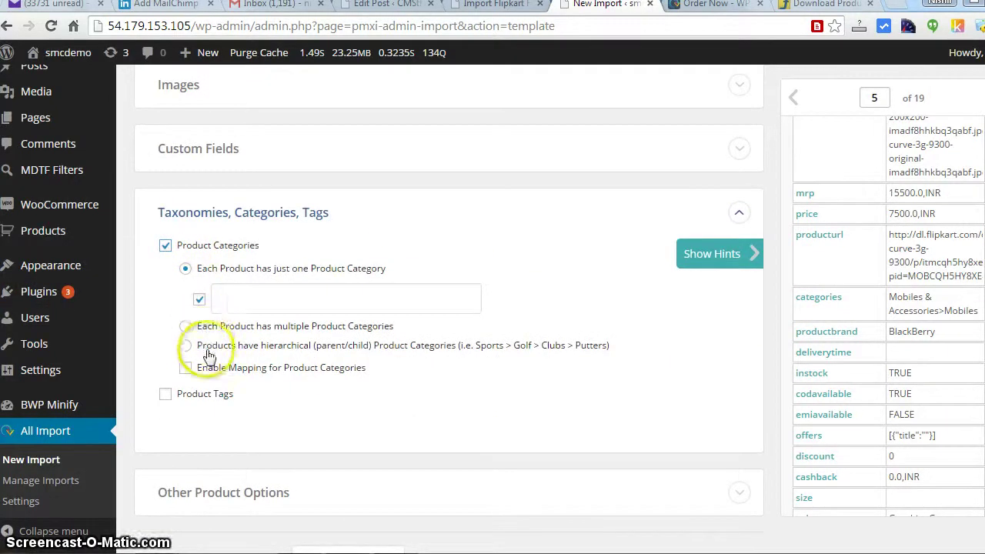
{"action": "left_click", "coordinate": [185, 269]}
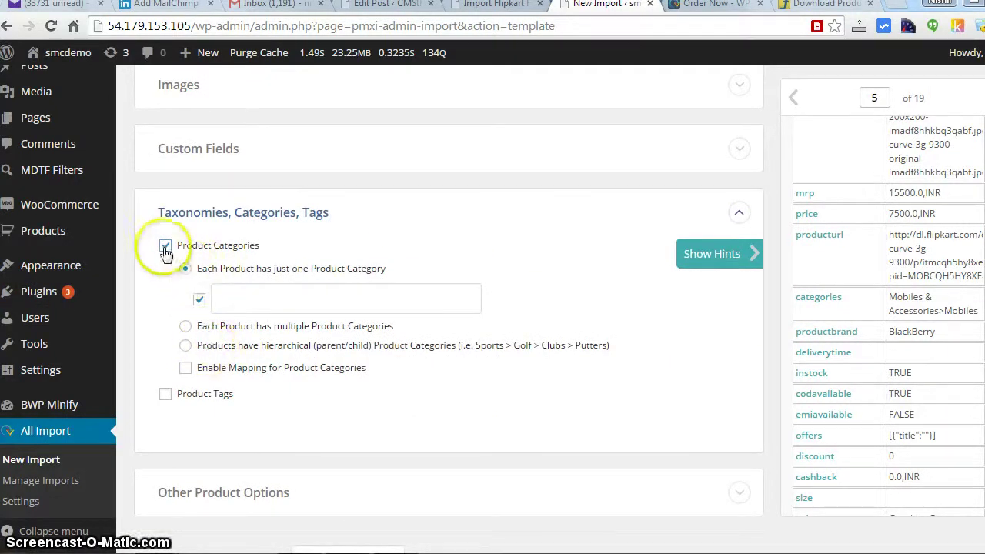
{"action": "left_click", "coordinate": [185, 346]}
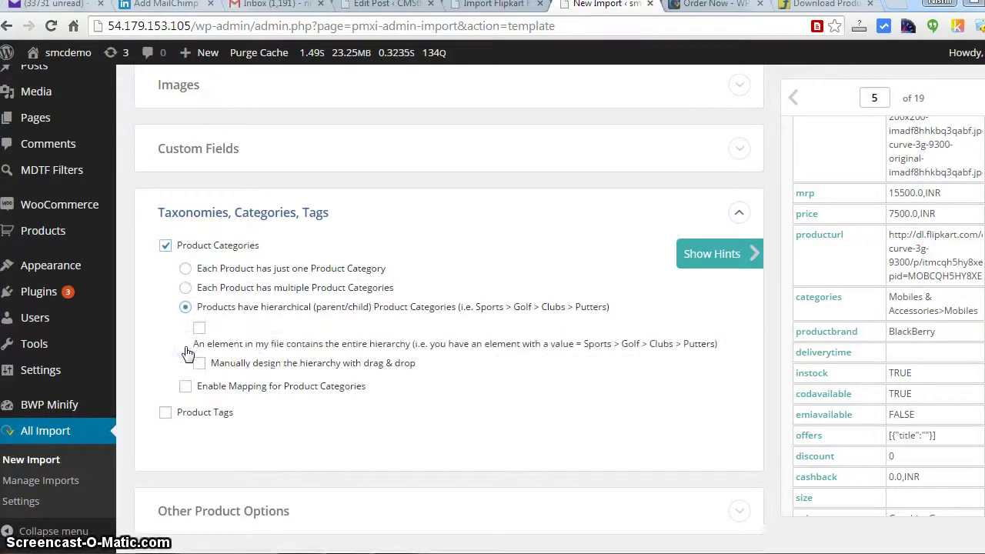
{"action": "left_click", "coordinate": [200, 365]}
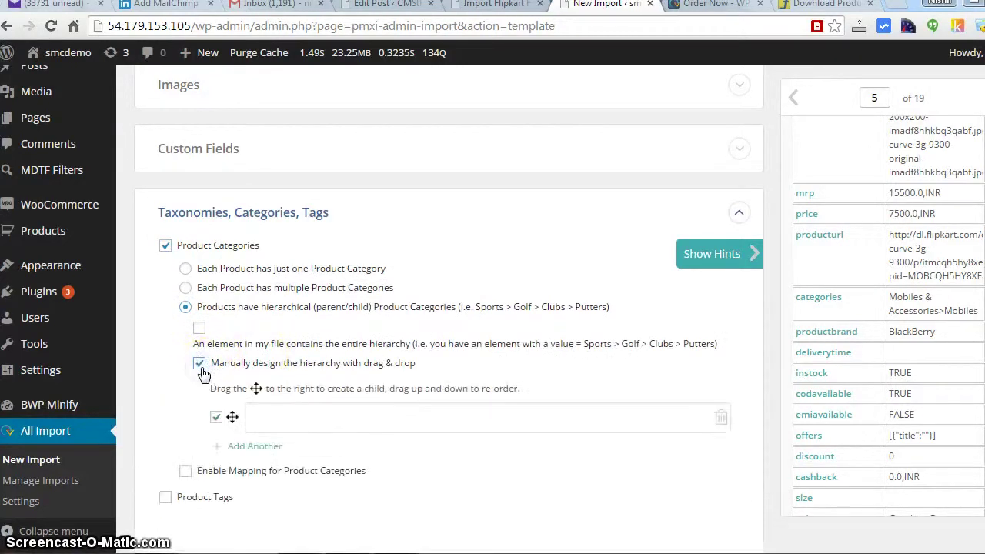
{"action": "left_click", "coordinate": [340, 430]}
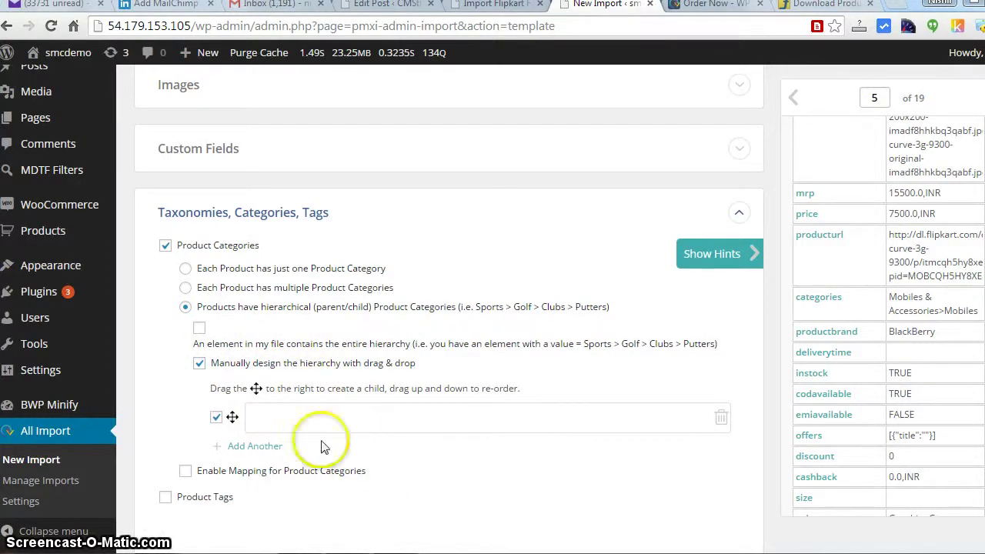
{"action": "left_click", "coordinate": [245, 445]}
{"action": "left_click", "coordinate": [337, 408]}
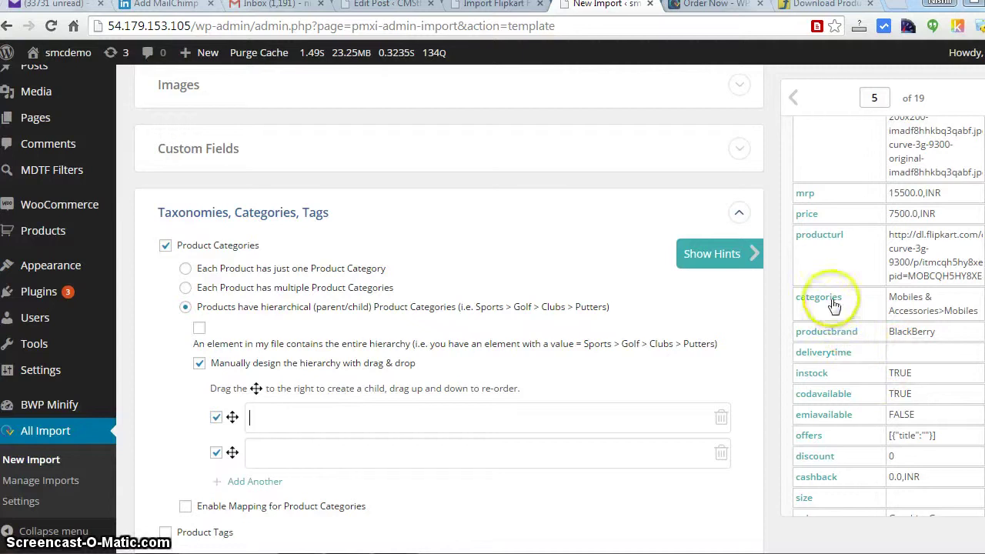
Step: Enter Electonics as the parent category with {categories[1]} nested as its child
{"action": "left_click_drag", "start_coordinate": [831, 299], "coordinate": [285, 459]}
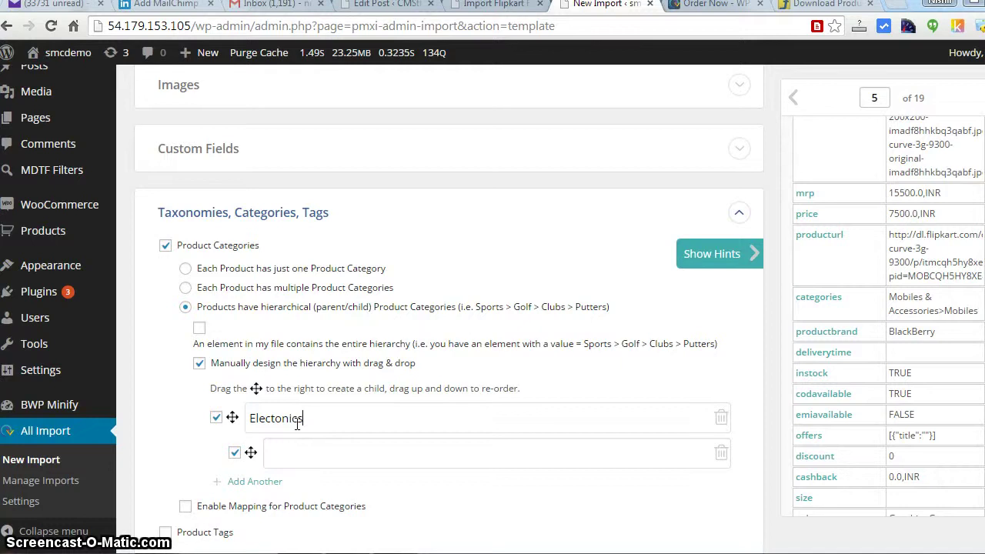
{"action": "left_click", "coordinate": [302, 446]}
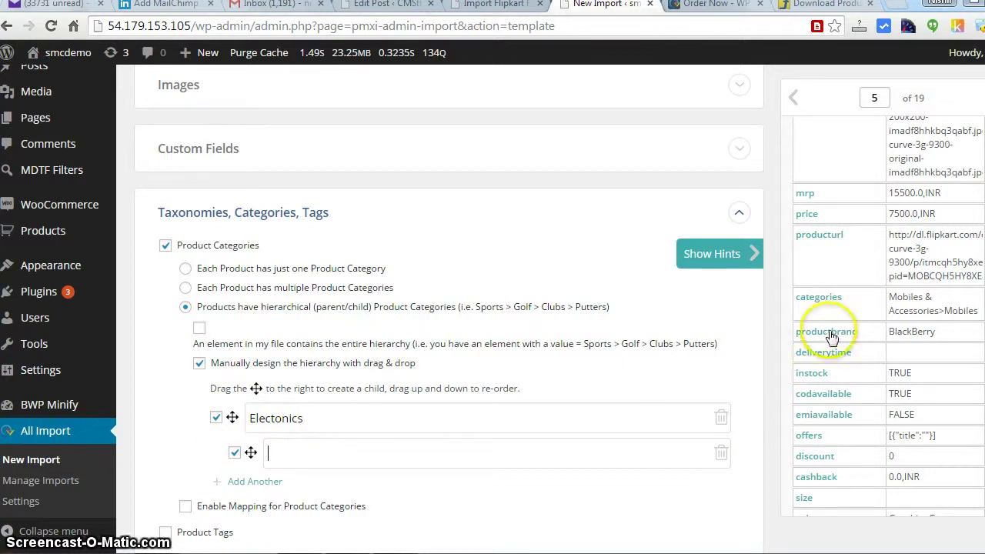
{"action": "left_click_drag", "start_coordinate": [819, 299], "coordinate": [385, 450]}
{"action": "left_click", "coordinate": [315, 418]}
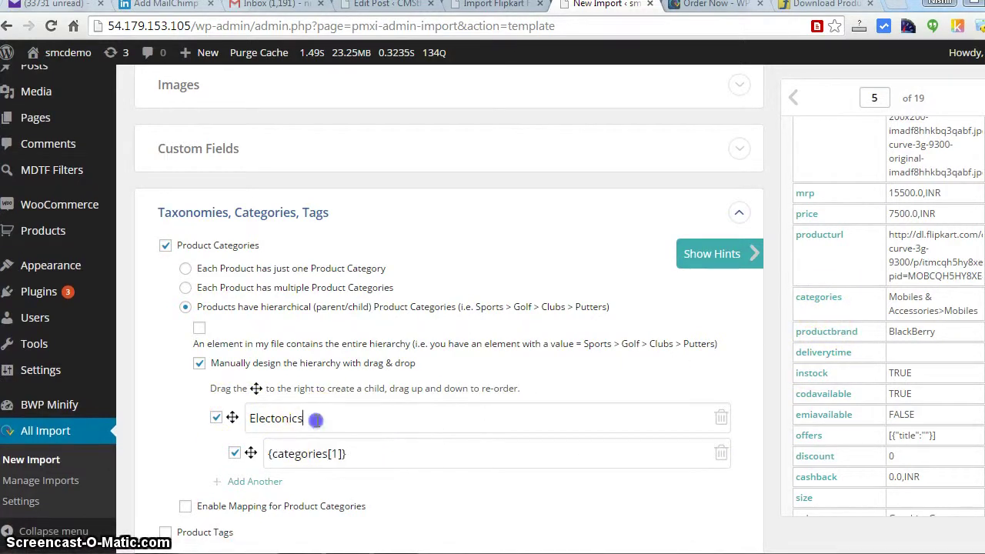
{"action": "left_click_drag", "start_coordinate": [246, 417], "coordinate": [309, 420]}
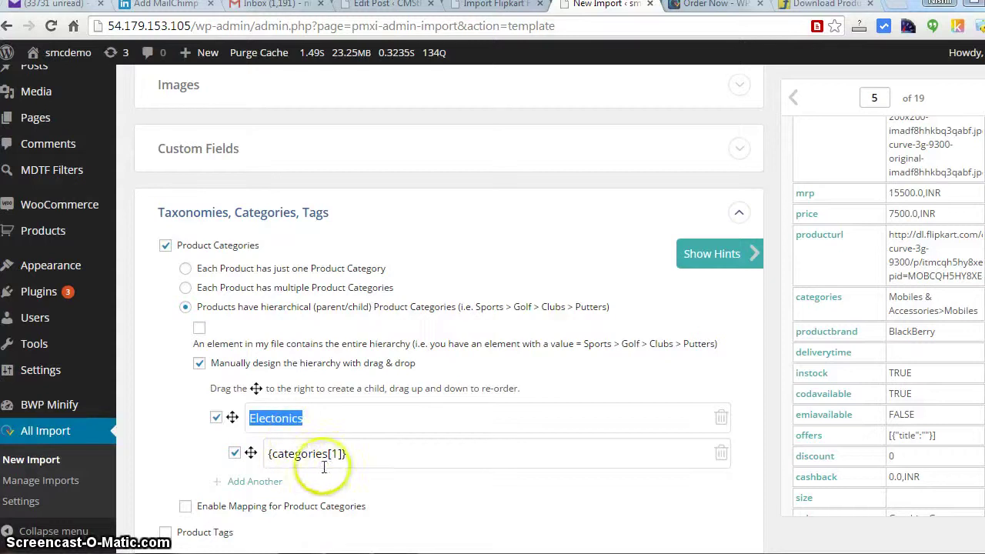
{"action": "left_click", "coordinate": [377, 455]}
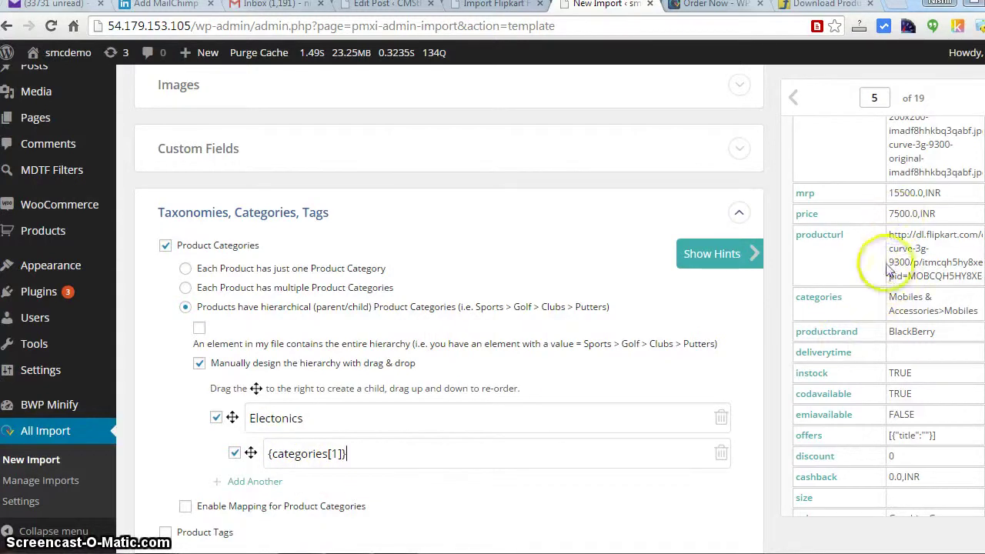
{"action": "left_click_drag", "start_coordinate": [891, 300], "coordinate": [979, 311]}
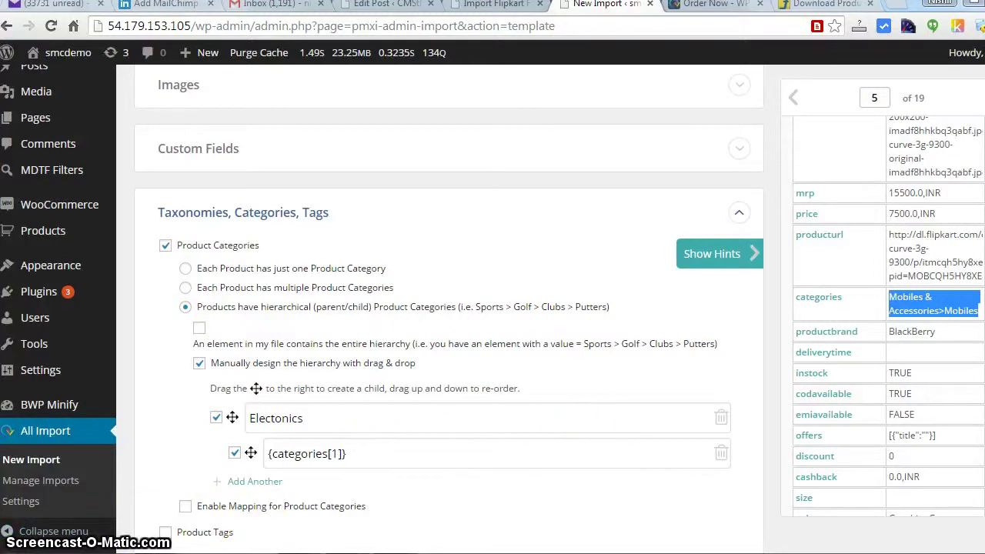
{"action": "scroll", "coordinate": [966, 289], "scroll_direction": "down", "scroll_amount": 1}
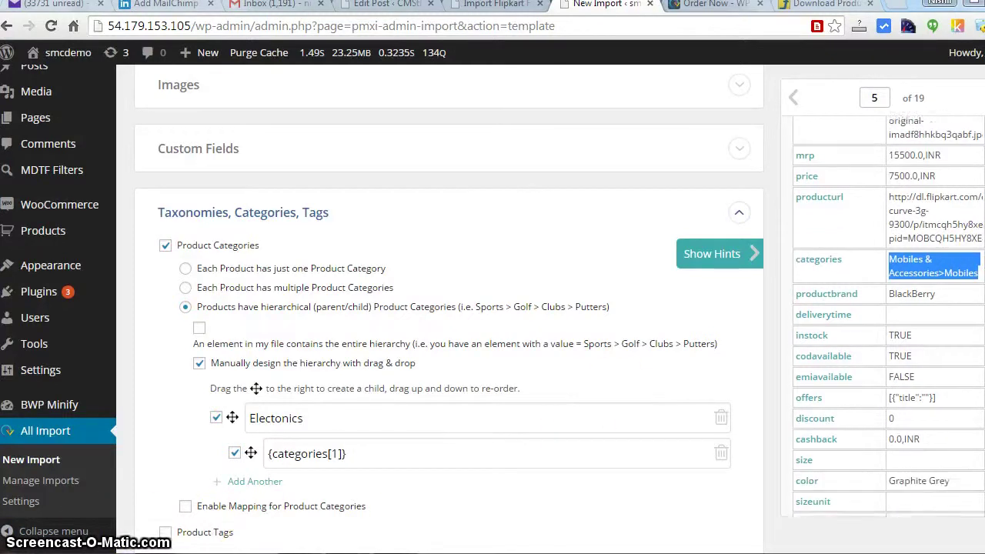
Step: Rename the parent category from Electonics to Mobiles
{"action": "scroll", "coordinate": [348, 287], "scroll_direction": "down", "scroll_amount": 2}
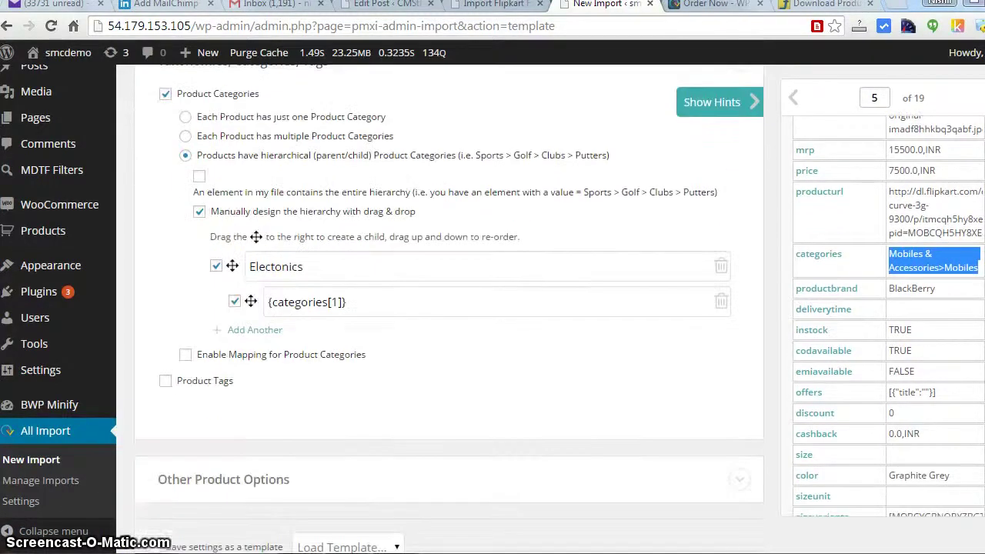
{"action": "left_click", "coordinate": [341, 267]}
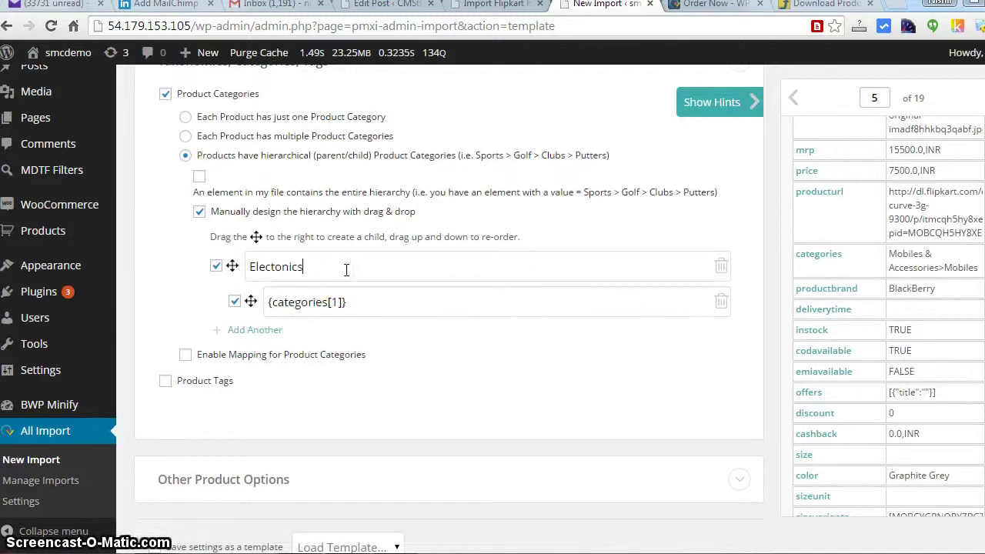
{"action": "left_click", "coordinate": [385, 306]}
{"action": "left_click", "coordinate": [323, 268]}
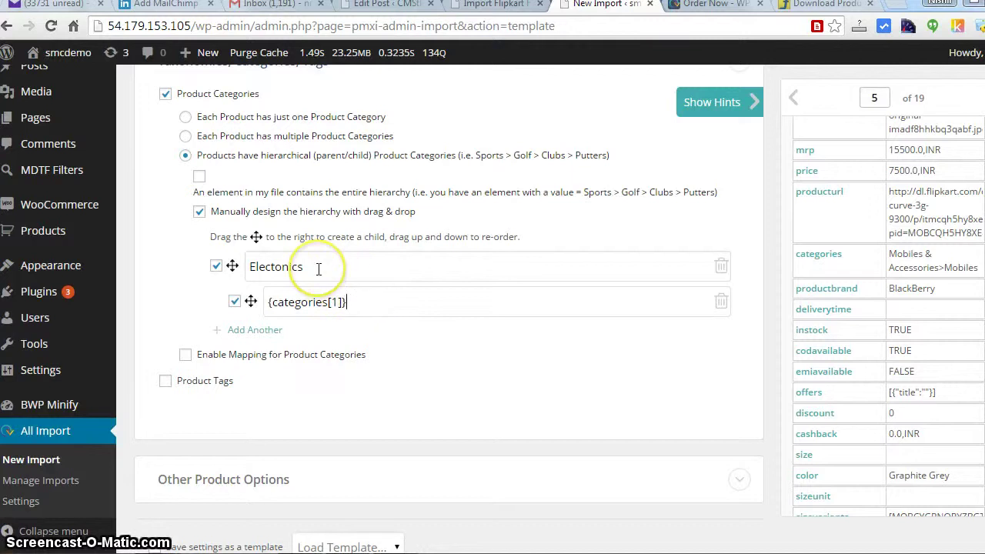
{"action": "double_click", "coordinate": [317, 269]}
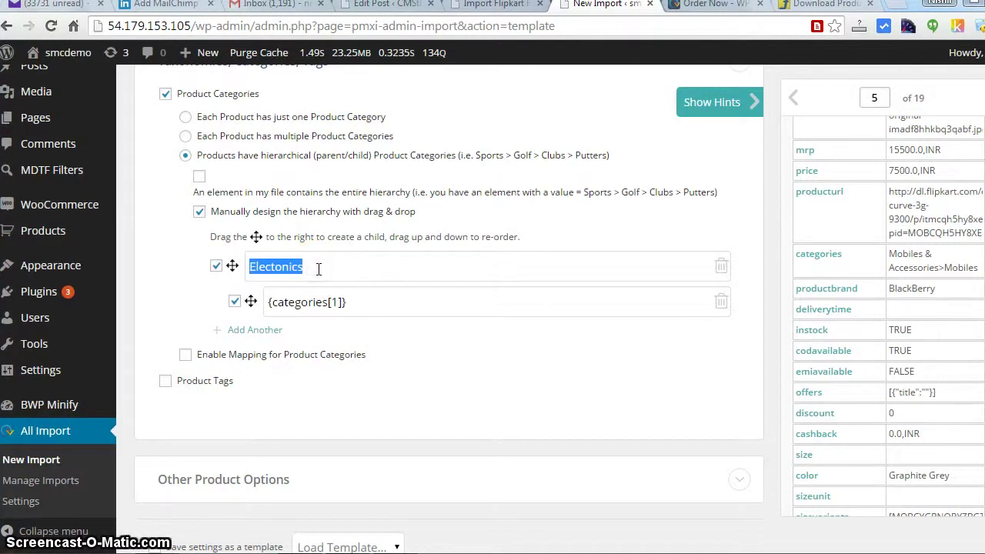
{"action": "type", "text": "MOb"}
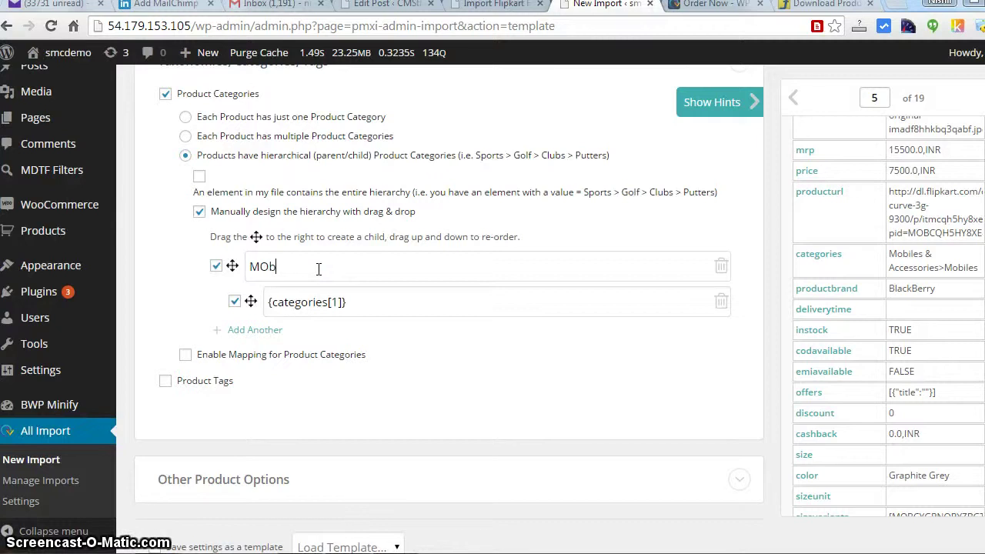
{"action": "key", "text": "BackSpace"}
{"action": "key", "text": "BackSpace"}
{"action": "type", "text": "obiles"}
Step: Replace the child category {categories[1]} with {productbrand[1]}
{"action": "scroll", "coordinate": [954, 292], "scroll_direction": "up", "scroll_amount": 1}
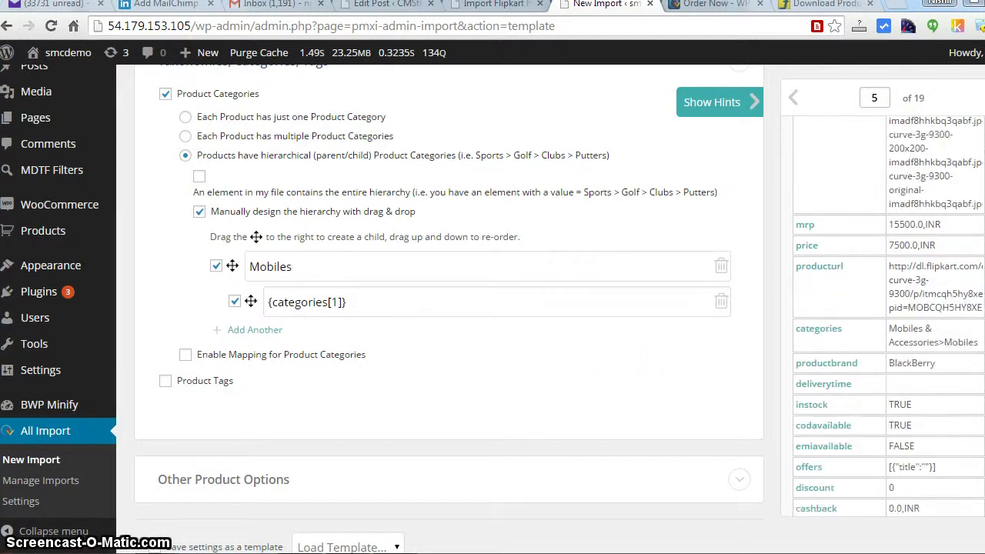
{"action": "scroll", "coordinate": [889, 308], "scroll_direction": "up", "scroll_amount": 5}
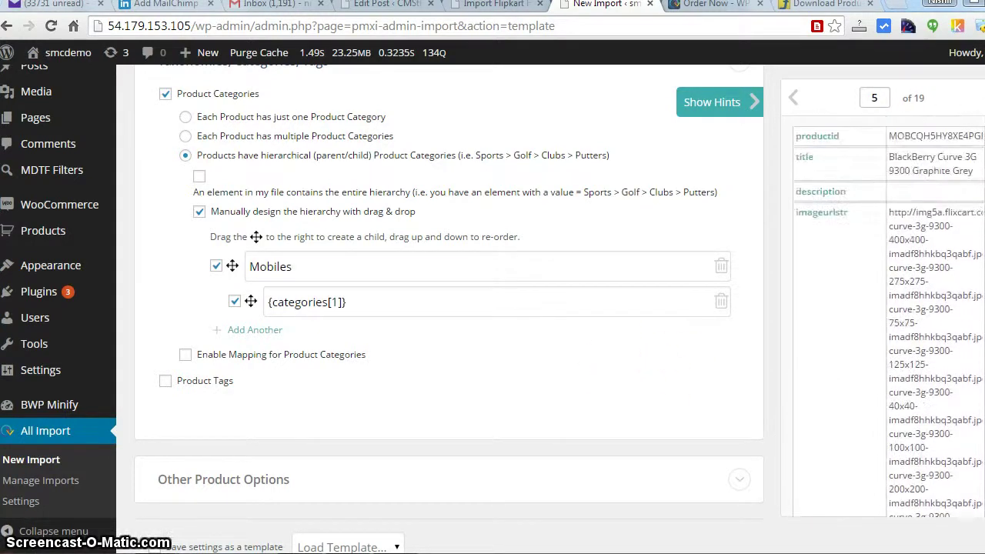
{"action": "scroll", "coordinate": [889, 307], "scroll_direction": "down", "scroll_amount": 5}
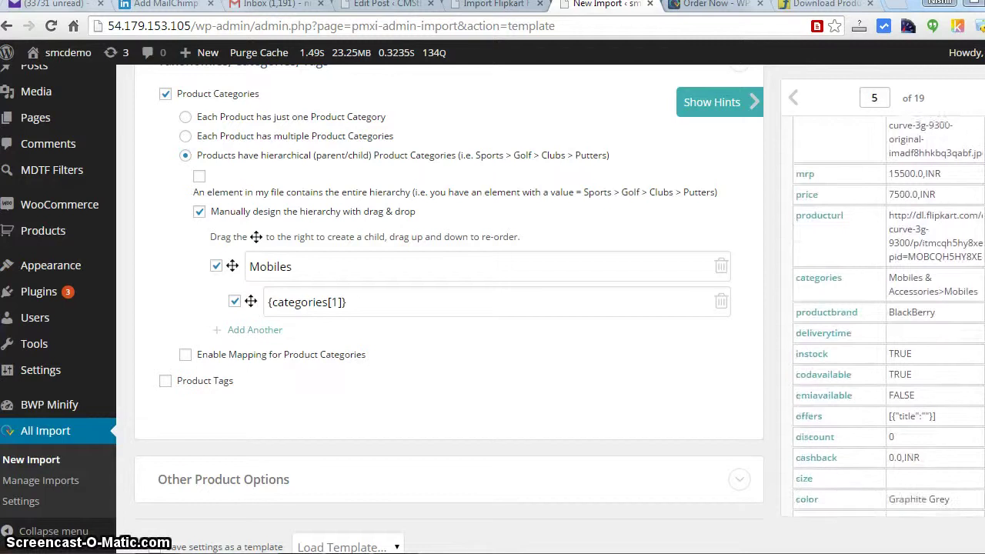
{"action": "left_click_drag", "start_coordinate": [813, 296], "coordinate": [416, 300]}
{"action": "left_click_drag", "start_coordinate": [342, 301], "coordinate": [273, 302]}
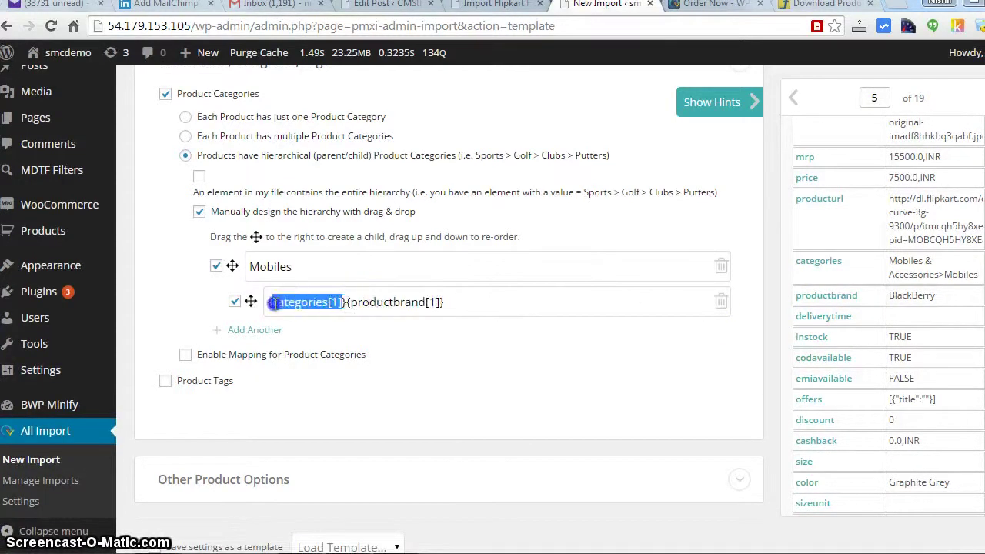
{"action": "key", "text": "BackSpace"}
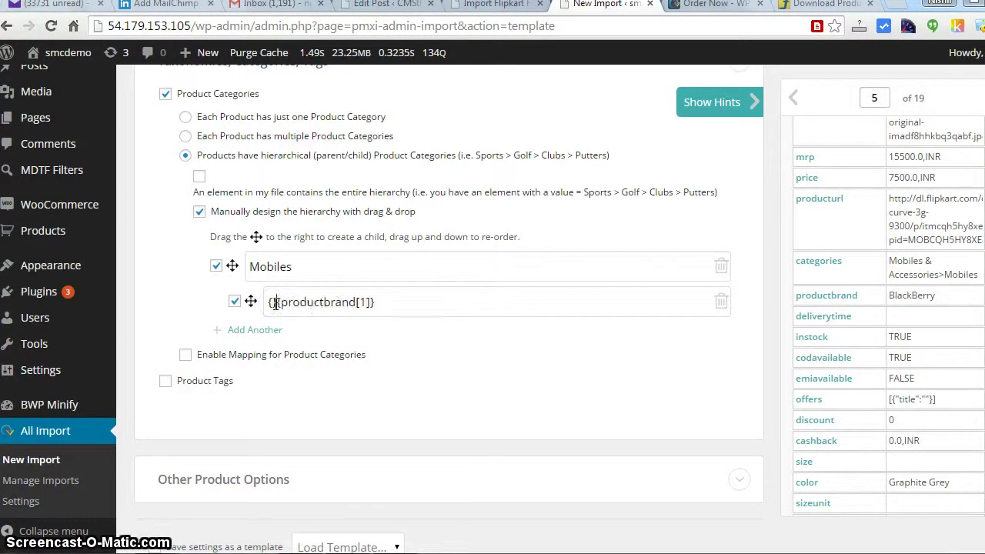
{"action": "key", "text": "Delete"}
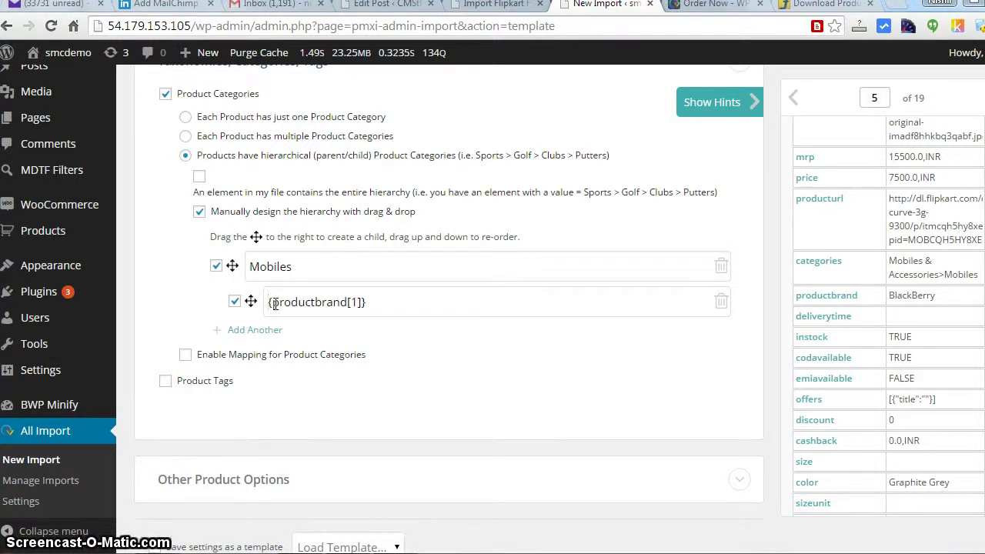
{"action": "left_click_drag", "start_coordinate": [295, 266], "coordinate": [243, 262]}
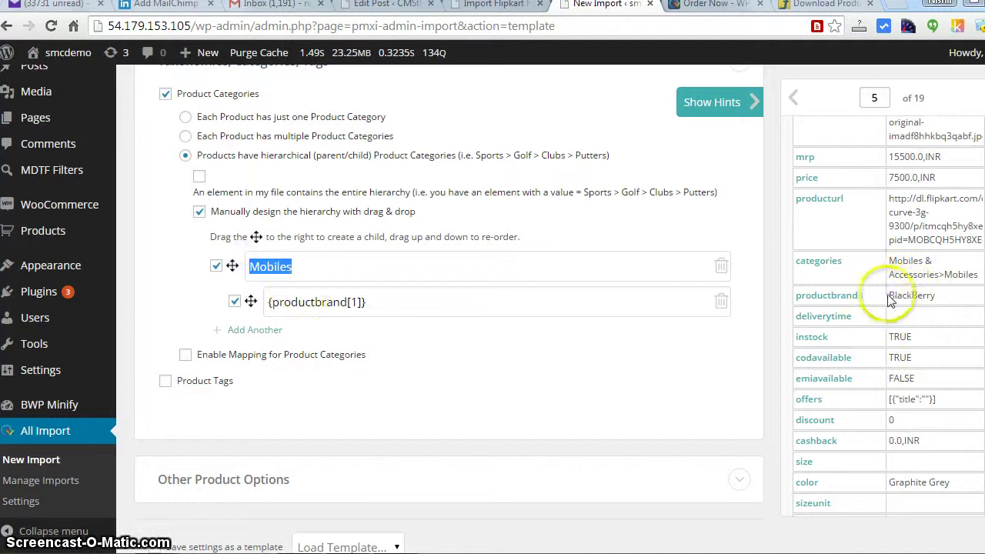
{"action": "left_click_drag", "start_coordinate": [887, 300], "coordinate": [948, 320]}
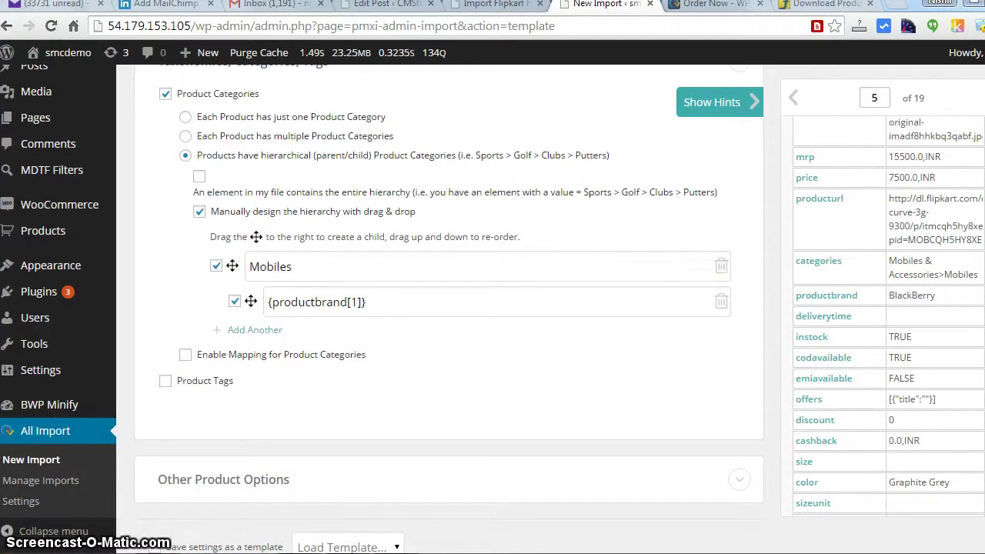
Step: Set Post Status to Published under Other Product Options
{"action": "scroll", "coordinate": [831, 408], "scroll_direction": "down", "scroll_amount": 2}
{"action": "scroll", "coordinate": [446, 308], "scroll_direction": "down", "scroll_amount": 2}
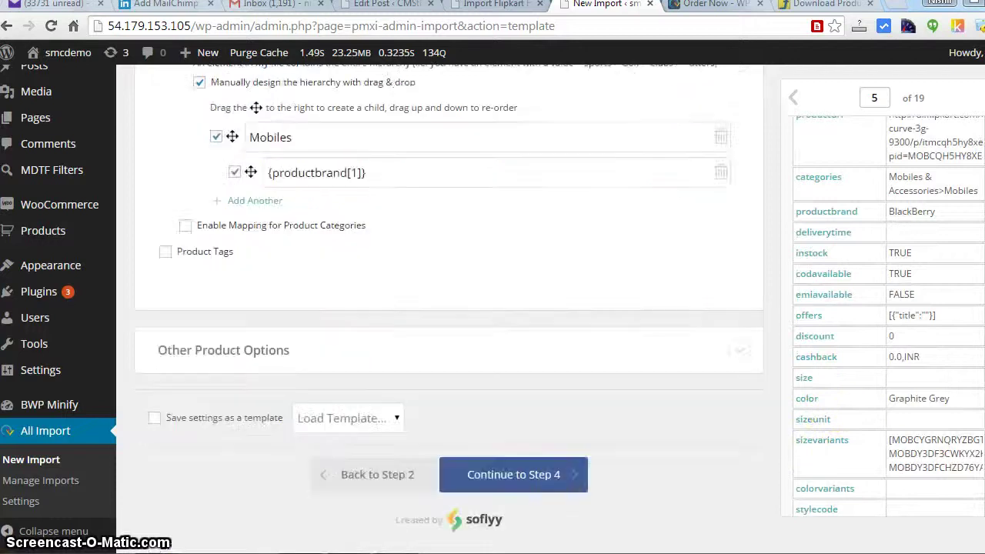
{"action": "left_click", "coordinate": [245, 353]}
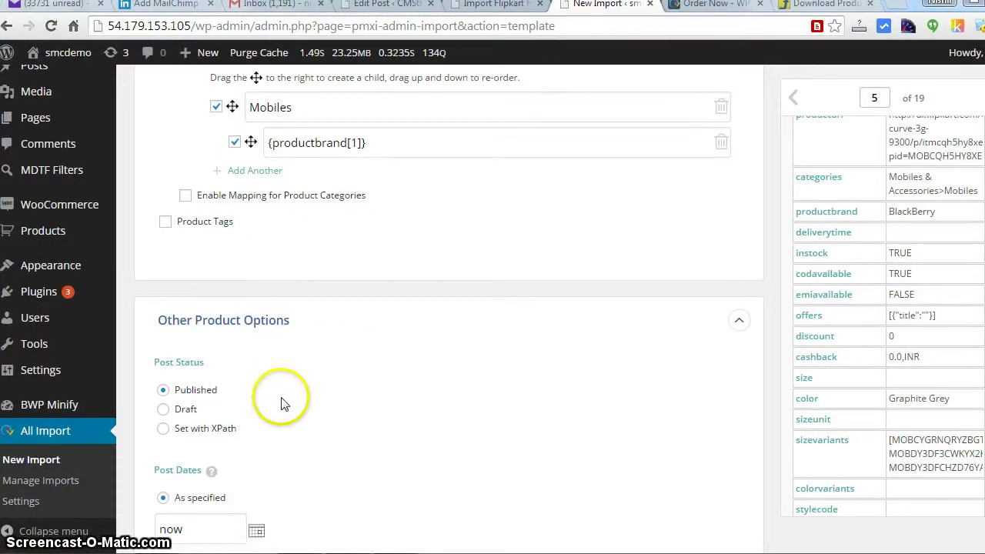
{"action": "scroll", "coordinate": [567, 362], "scroll_direction": "down", "scroll_amount": 2}
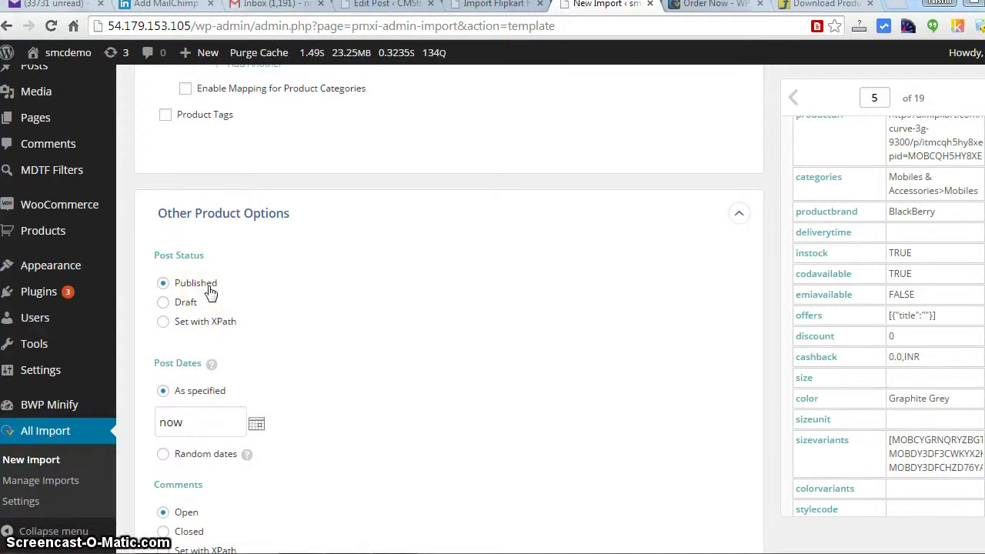
{"action": "left_click", "coordinate": [168, 288]}
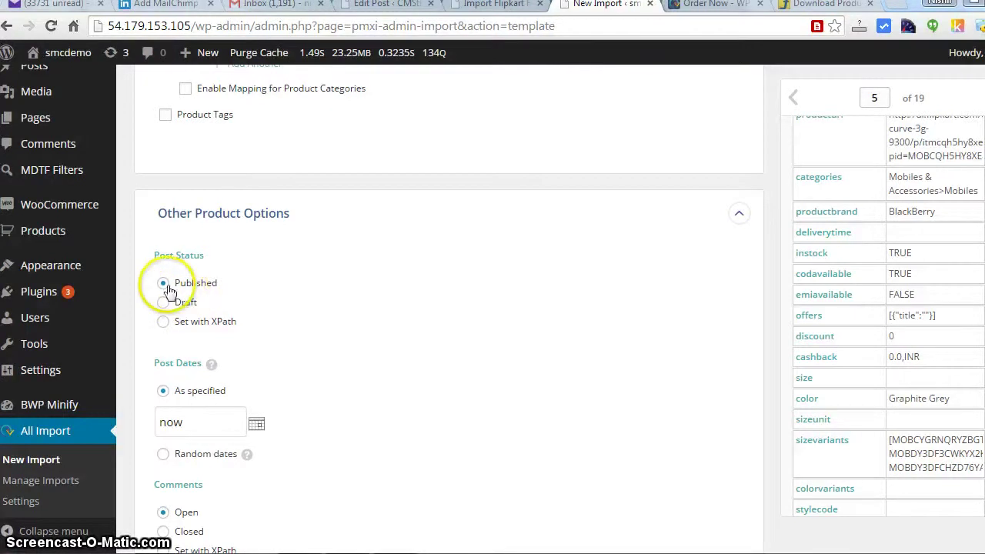
{"action": "left_click", "coordinate": [739, 213]}
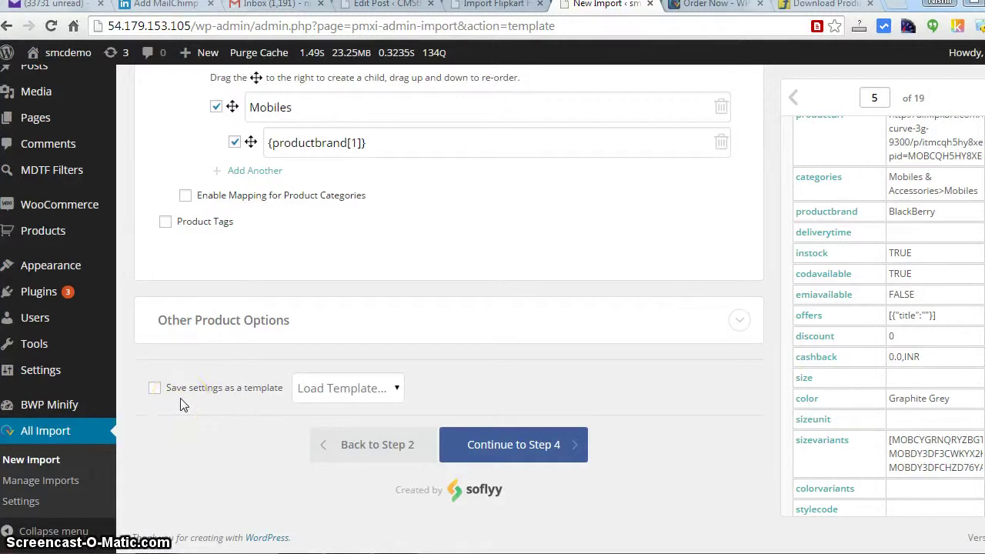
Step: Save the settings as template 'cmstest1' and continue to Step 4
{"action": "left_click", "coordinate": [156, 392]}
{"action": "left_click", "coordinate": [154, 395]}
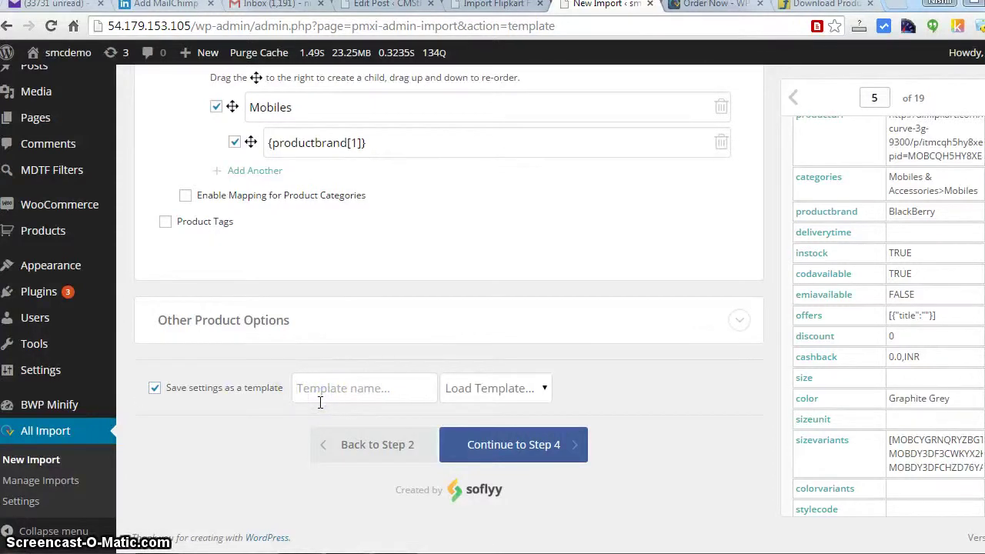
{"action": "type", "text": "cmstest1"}
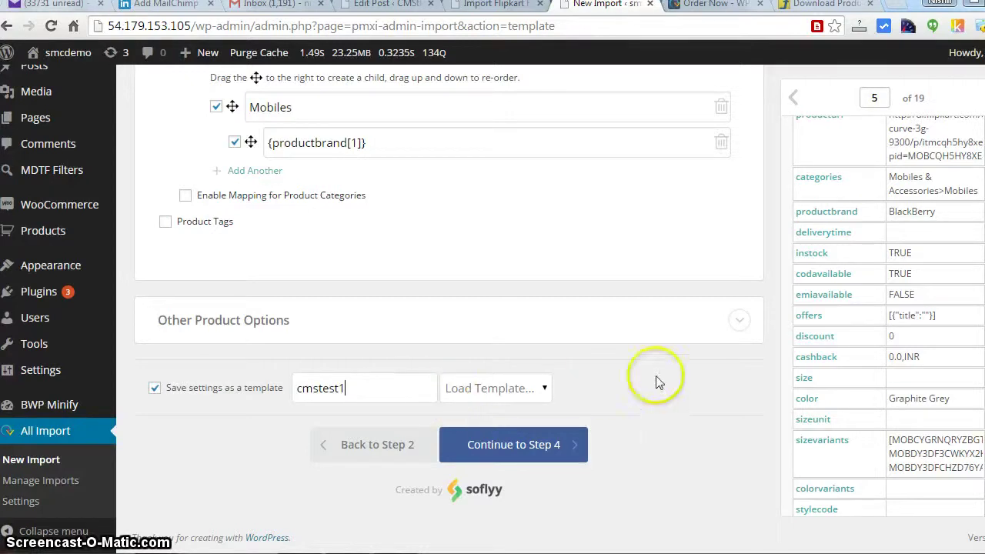
{"action": "left_click", "coordinate": [539, 451]}
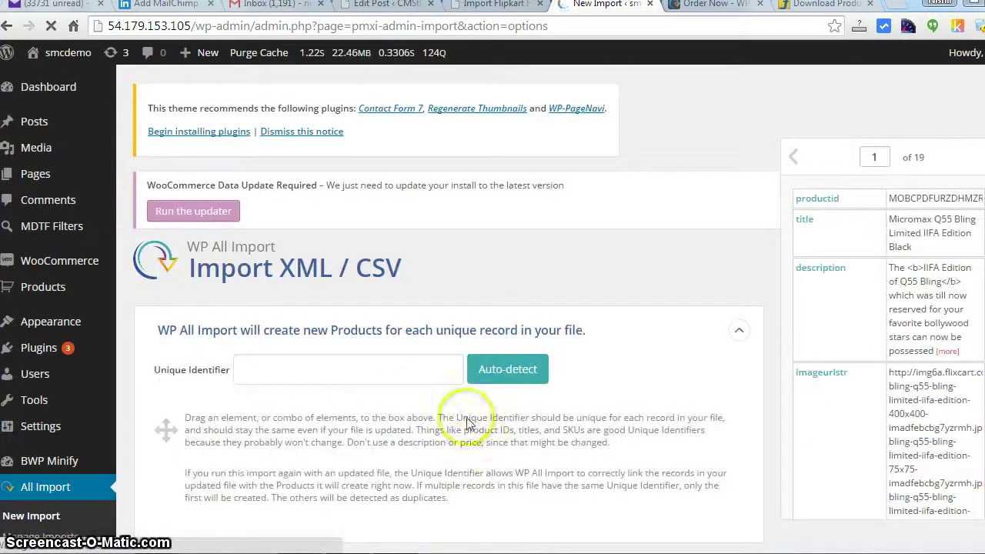
Step: Auto-detect the unique identifier from title, productid and imageurlstr and review it
{"action": "scroll", "coordinate": [800, 344], "scroll_direction": "down", "scroll_amount": 2}
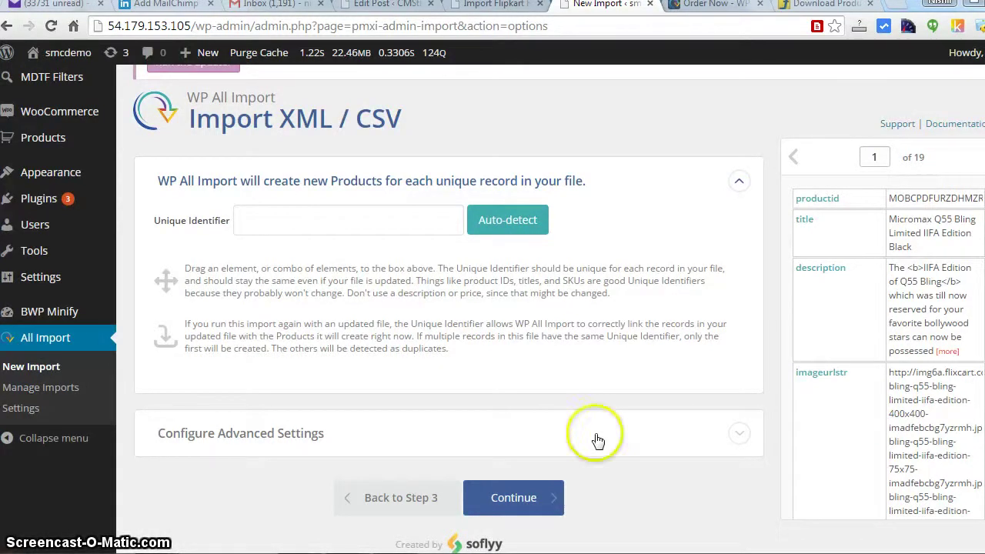
{"action": "left_click", "coordinate": [378, 217]}
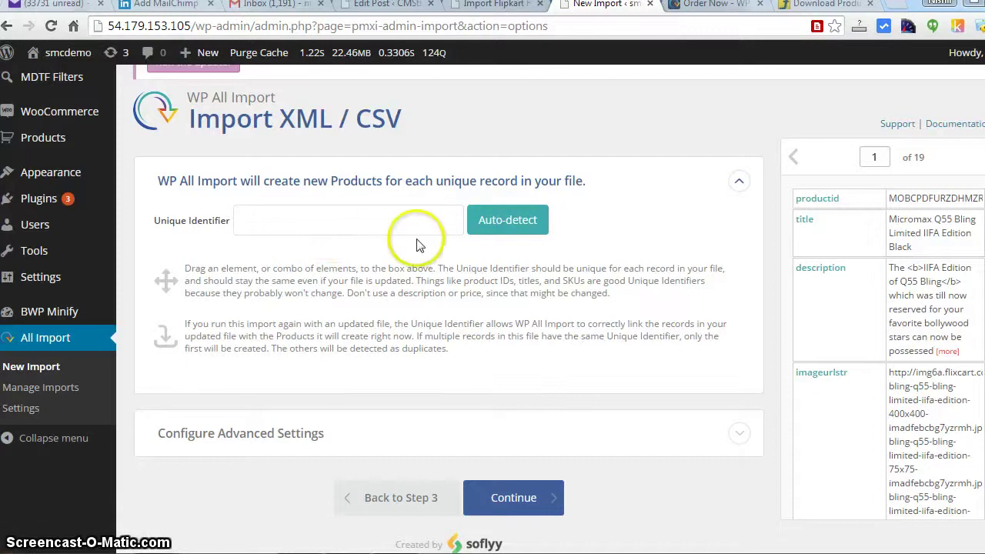
{"action": "left_click", "coordinate": [517, 225]}
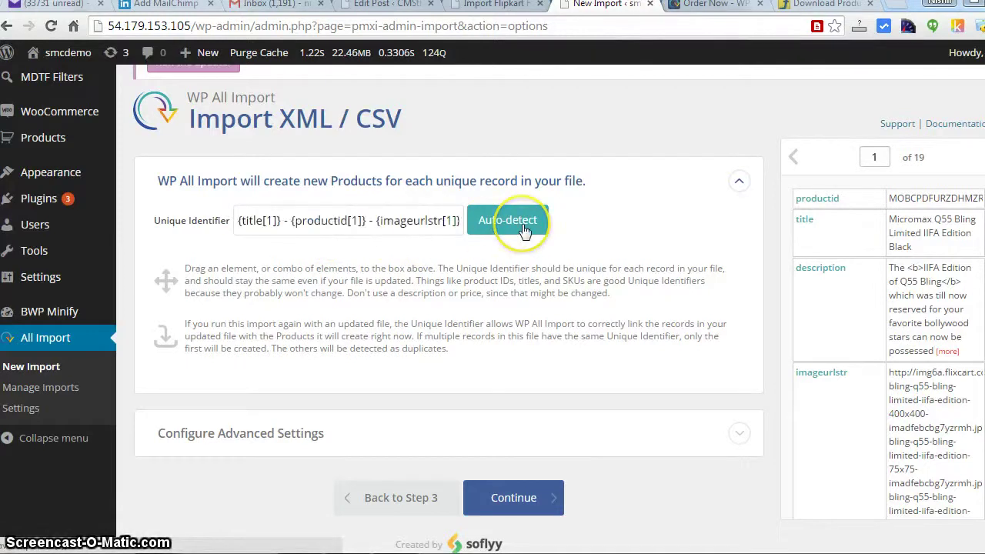
{"action": "left_click", "coordinate": [250, 222]}
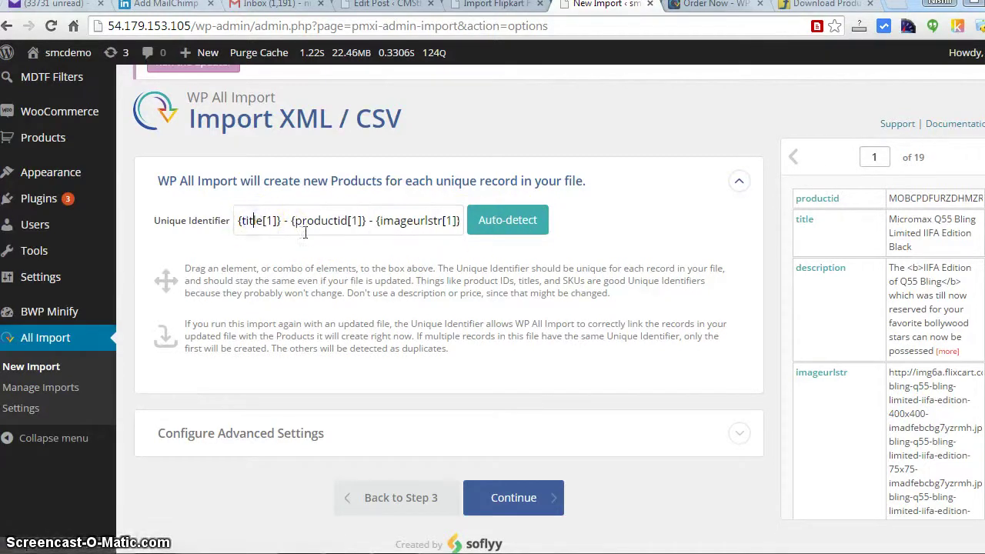
{"action": "left_click", "coordinate": [389, 219]}
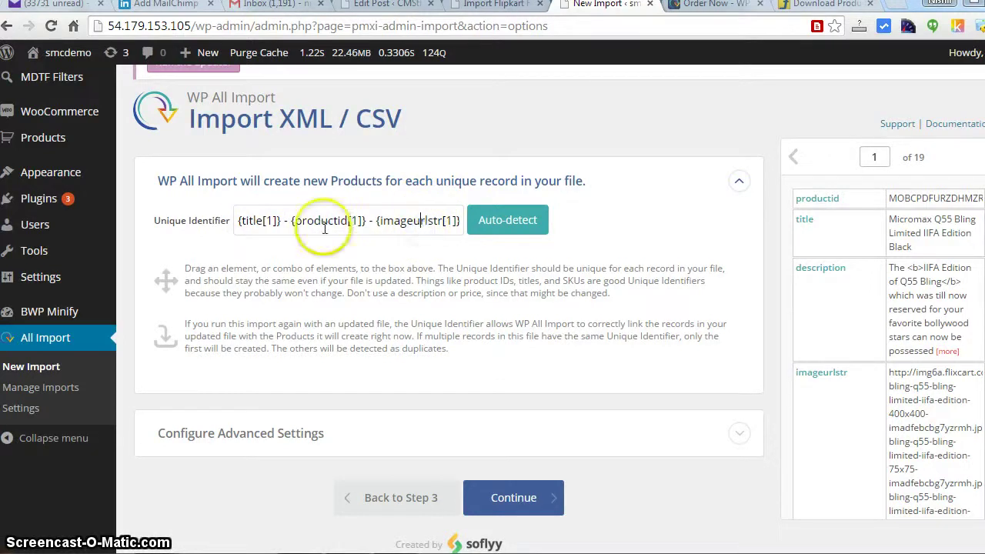
{"action": "left_click_drag", "start_coordinate": [235, 221], "coordinate": [454, 243]}
{"action": "left_click", "coordinate": [453, 243]}
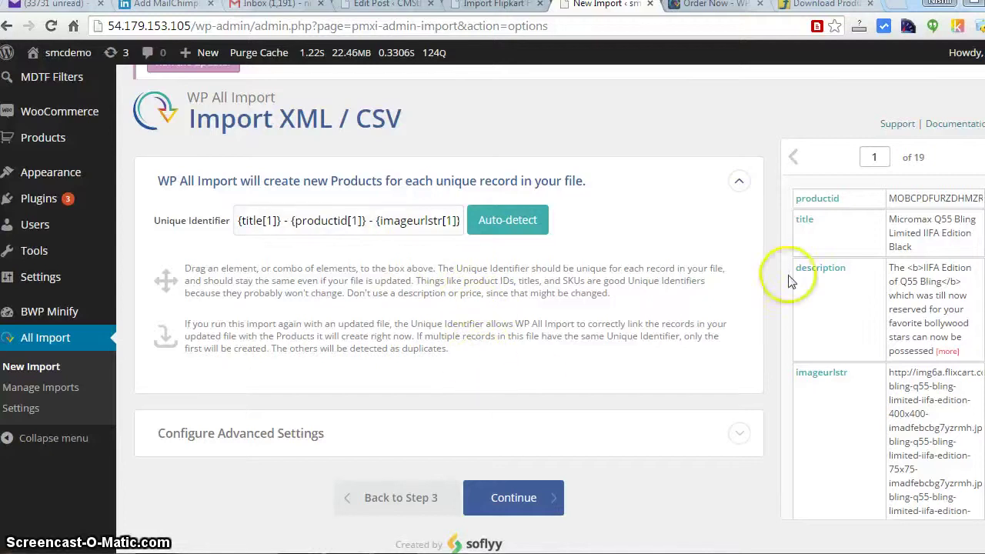
Step: Leave Advanced Settings unchanged and continue to the import confirmation page
{"action": "left_click", "coordinate": [738, 448]}
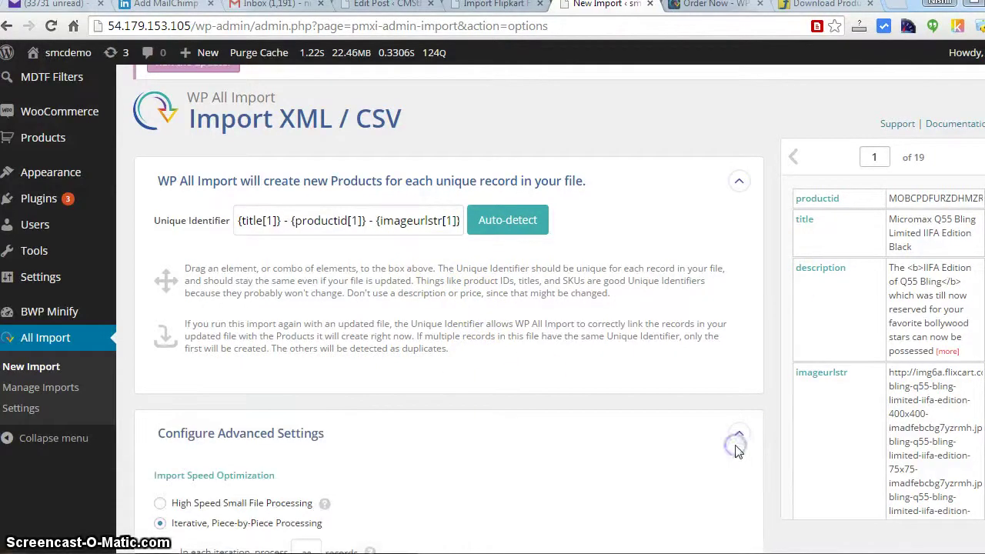
{"action": "left_click", "coordinate": [740, 445]}
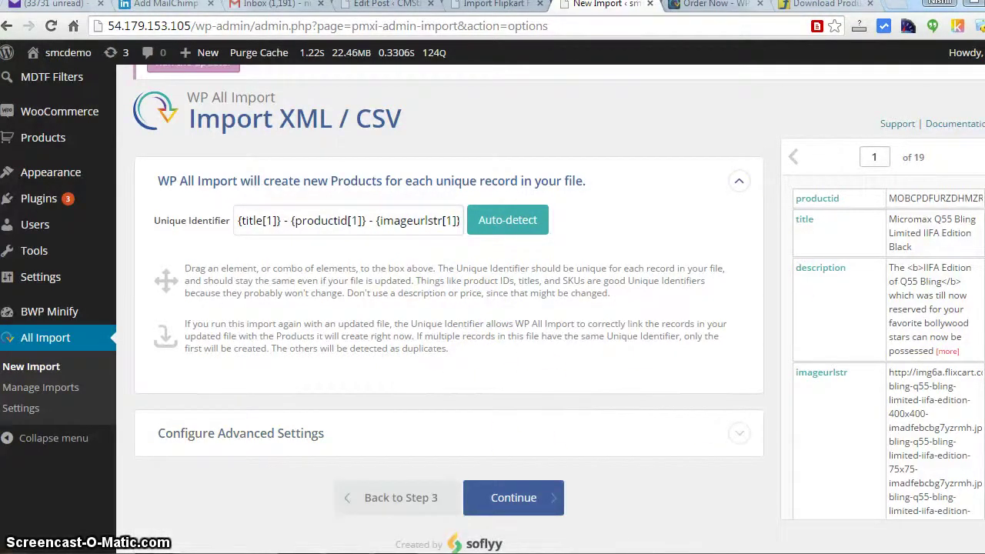
{"action": "scroll", "coordinate": [891, 330], "scroll_direction": "down", "scroll_amount": 1}
{"action": "left_click", "coordinate": [500, 443]}
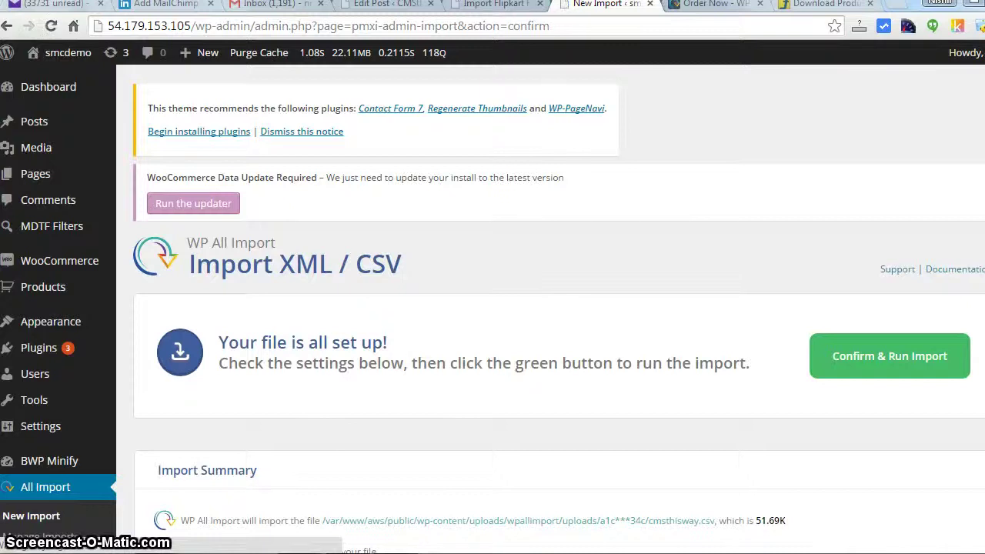
Step: Run the cmsthisway.csv import to completion, then go to the Products list
{"action": "scroll", "coordinate": [913, 377], "scroll_direction": "down", "scroll_amount": 3}
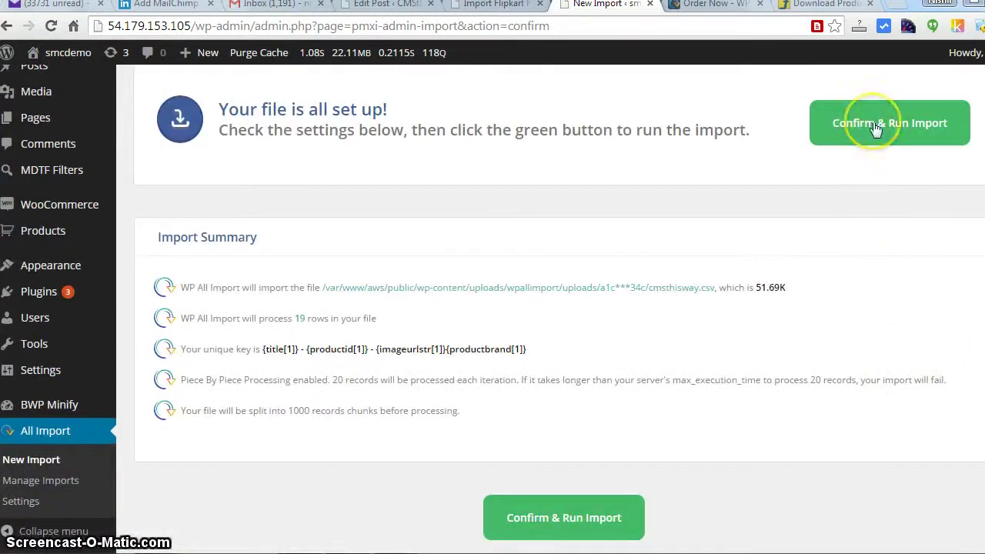
{"action": "left_click", "coordinate": [562, 518]}
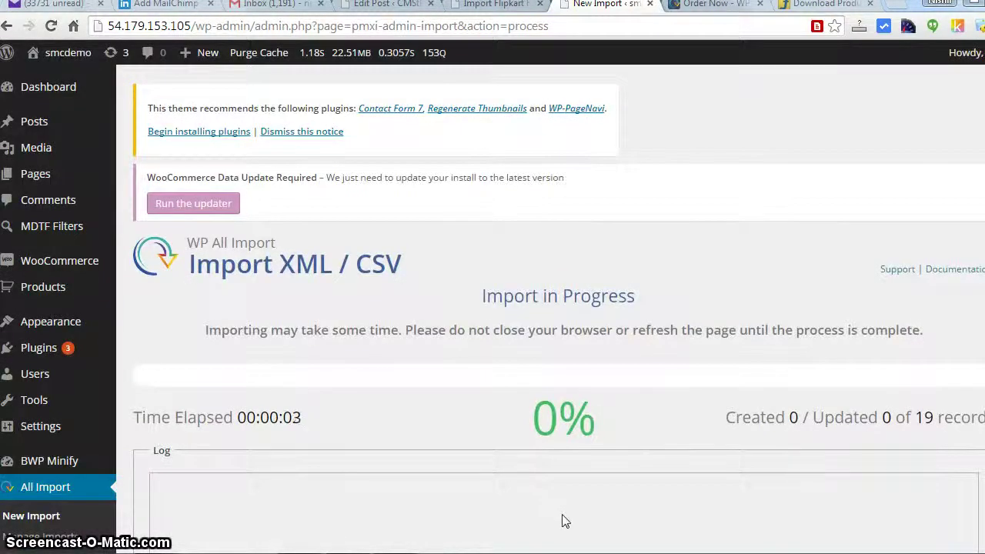
{"action": "scroll", "coordinate": [563, 521], "scroll_direction": "down", "scroll_amount": 3}
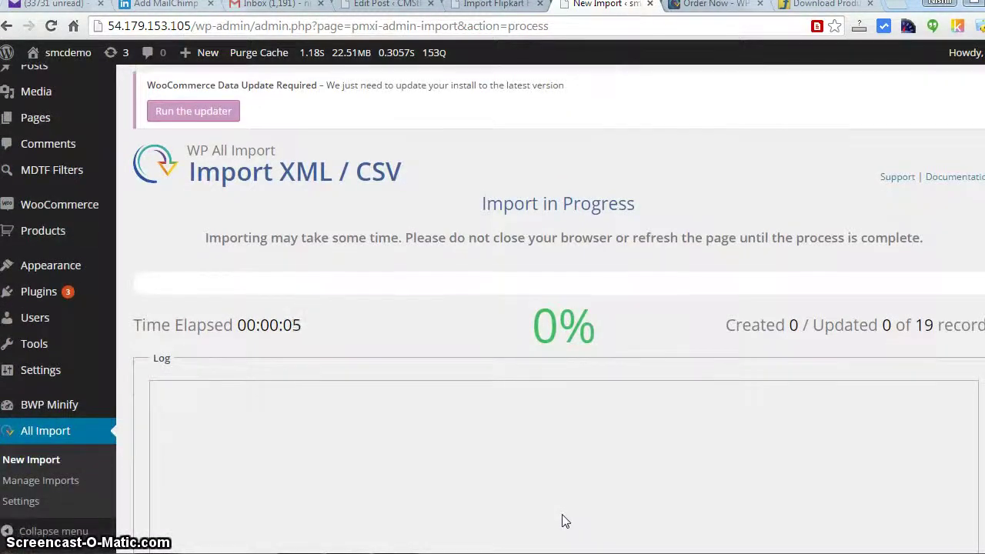
{"action": "scroll", "coordinate": [563, 521], "scroll_direction": "down", "scroll_amount": 2}
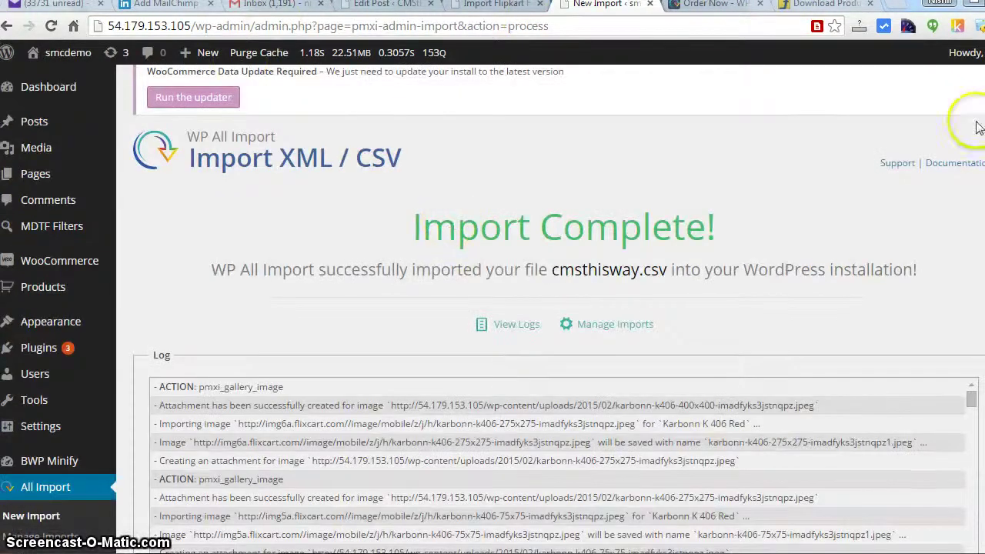
{"action": "scroll", "coordinate": [550, 308], "scroll_direction": "down", "scroll_amount": 4}
{"action": "scroll", "coordinate": [550, 308], "scroll_direction": "up", "scroll_amount": 5}
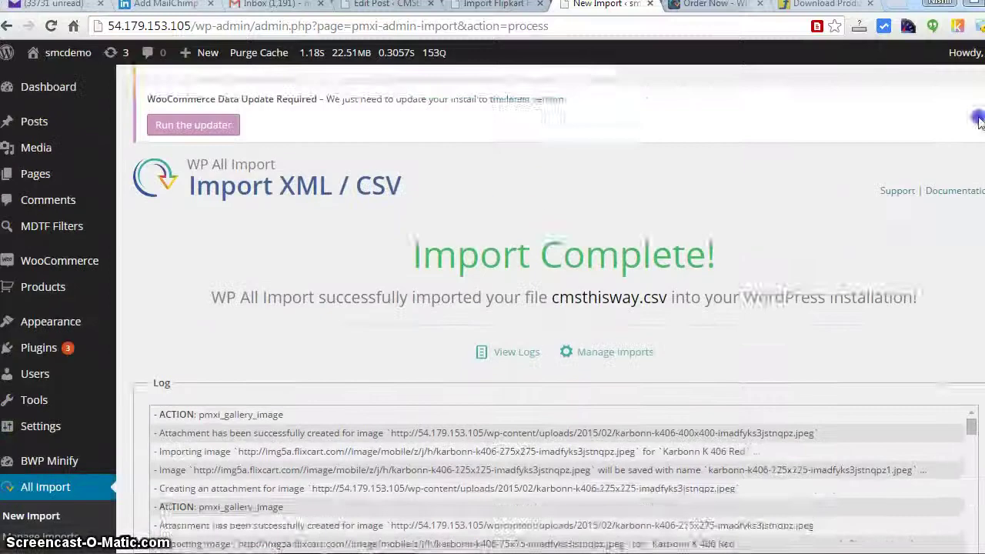
{"action": "scroll", "coordinate": [558, 308], "scroll_direction": "up", "scroll_amount": 1}
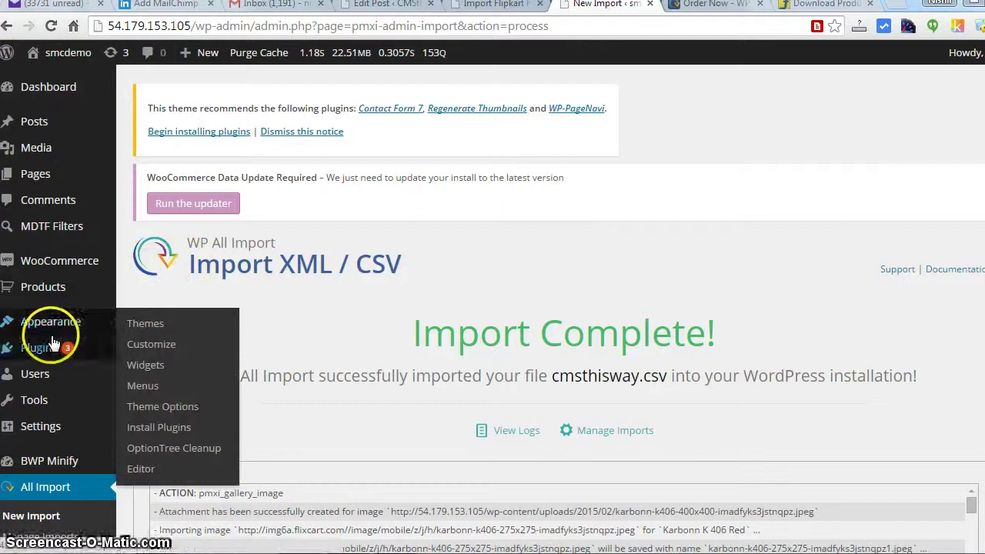
{"action": "mouse_move", "coordinate": [77, 286]}
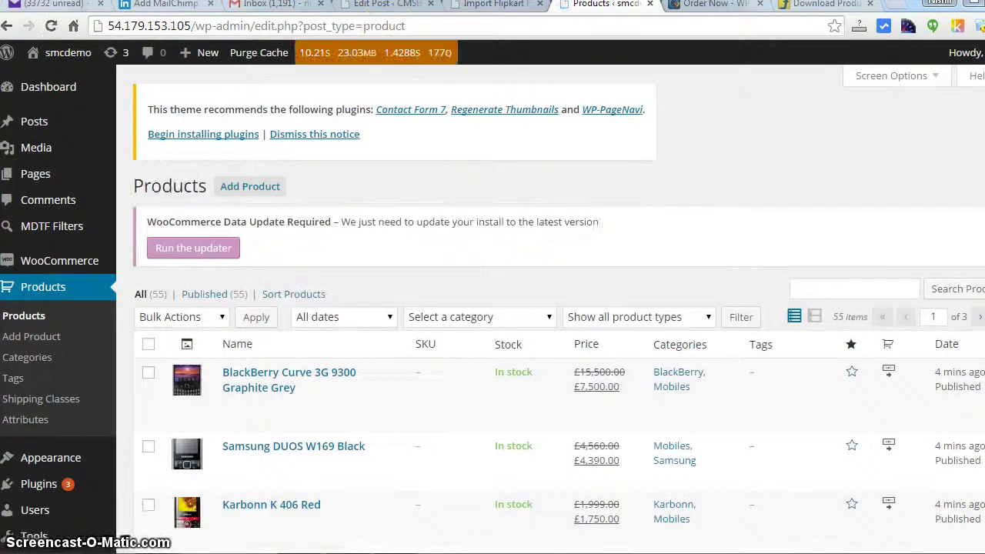
Step: Review the 55 published products, including the imported mobiles, then open the smcdemo site in a new tab
{"action": "scroll", "coordinate": [550, 308], "scroll_direction": "down", "scroll_amount": 5}
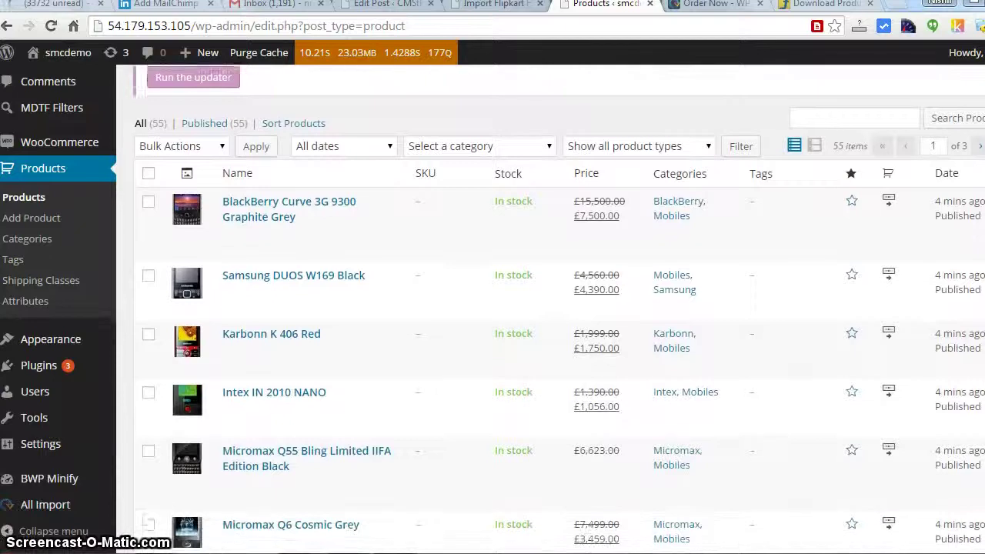
{"action": "scroll", "coordinate": [550, 308], "scroll_direction": "down", "scroll_amount": 5}
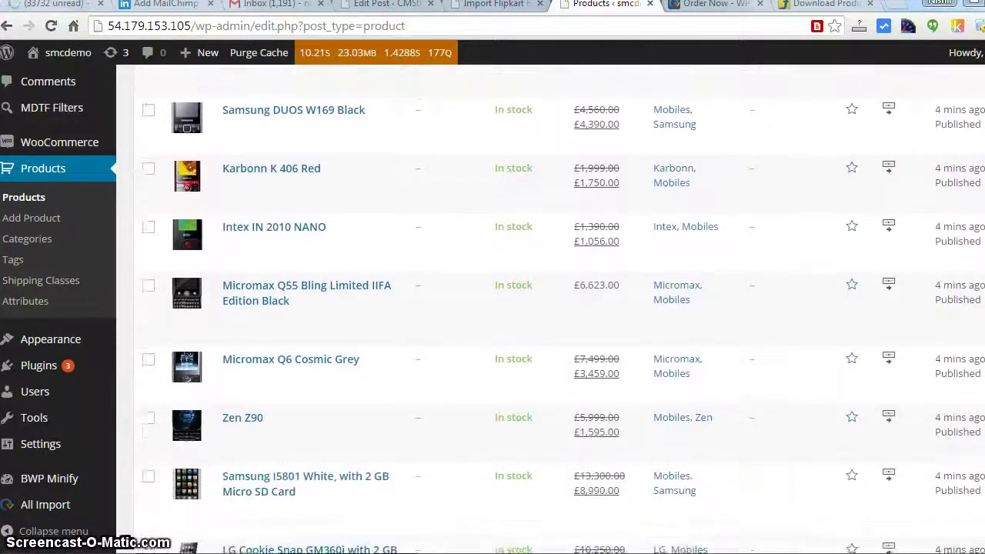
{"action": "scroll", "coordinate": [551, 308], "scroll_direction": "up", "scroll_amount": 10}
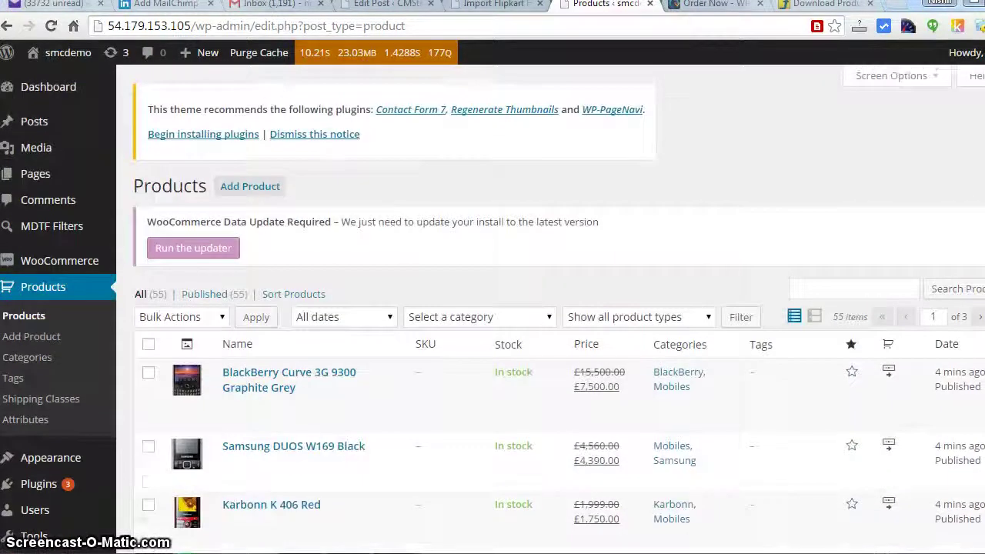
{"action": "scroll", "coordinate": [550, 308], "scroll_direction": "down", "scroll_amount": 5}
{"action": "scroll", "coordinate": [551, 308], "scroll_direction": "down", "scroll_amount": 7}
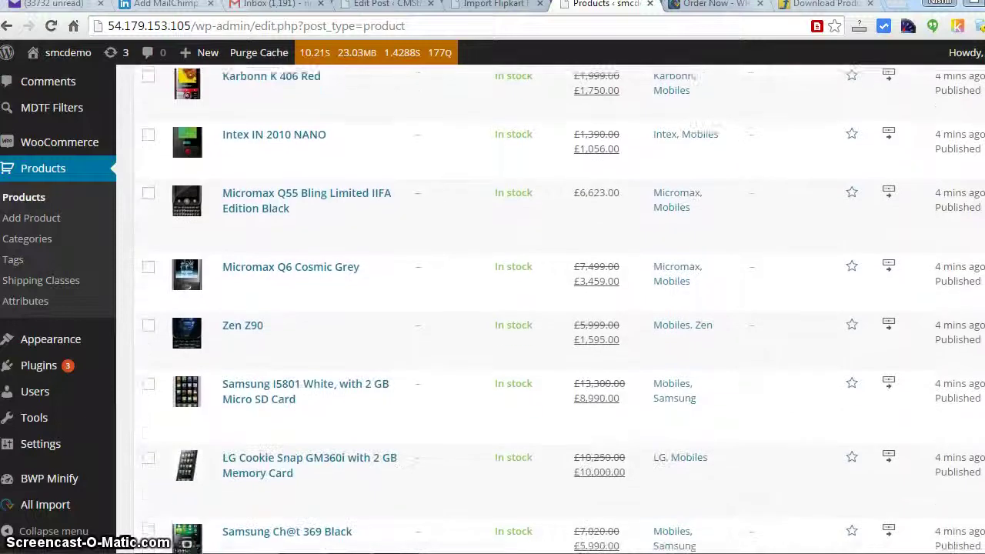
{"action": "scroll", "coordinate": [550, 307], "scroll_direction": "down", "scroll_amount": 2}
{"action": "scroll", "coordinate": [550, 308], "scroll_direction": "up", "scroll_amount": 10}
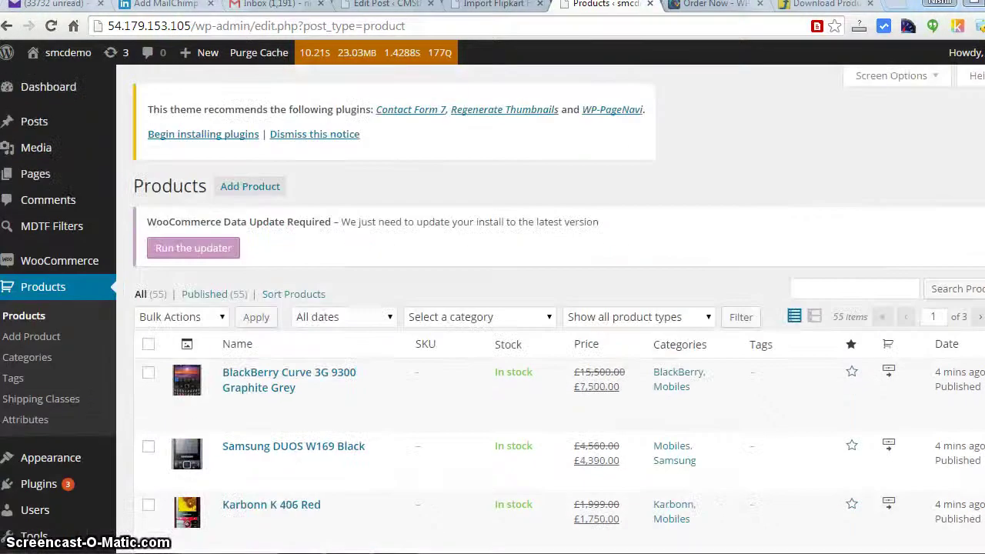
{"action": "mouse_move", "coordinate": [66, 54]}
{"action": "right_click", "coordinate": [68, 77]}
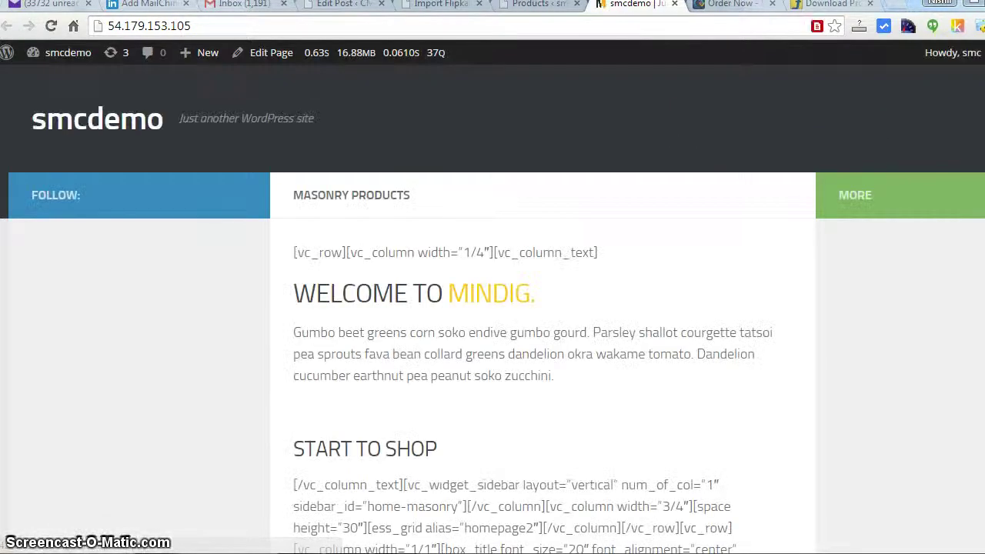
Step: Open the storefront's shop page and sort the products by newness
{"action": "left_click", "coordinate": [245, 25]}
{"action": "left_click", "coordinate": [254, 25]}
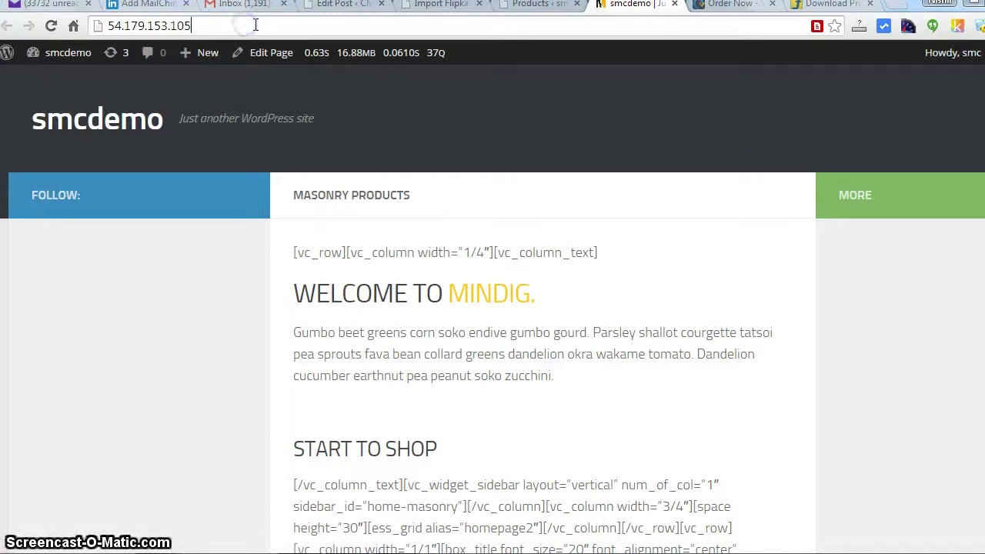
{"action": "type", "text": "/"}
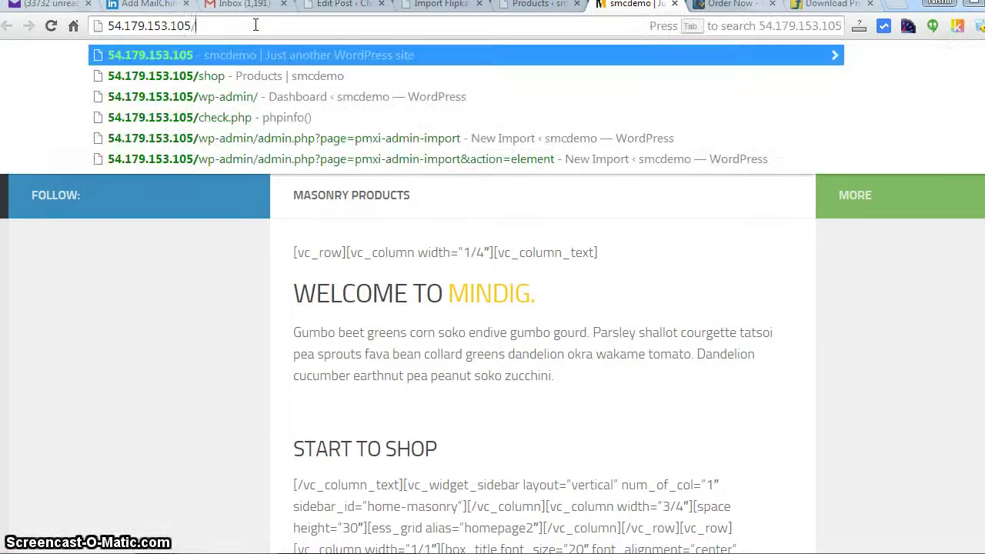
{"action": "left_click", "coordinate": [219, 73]}
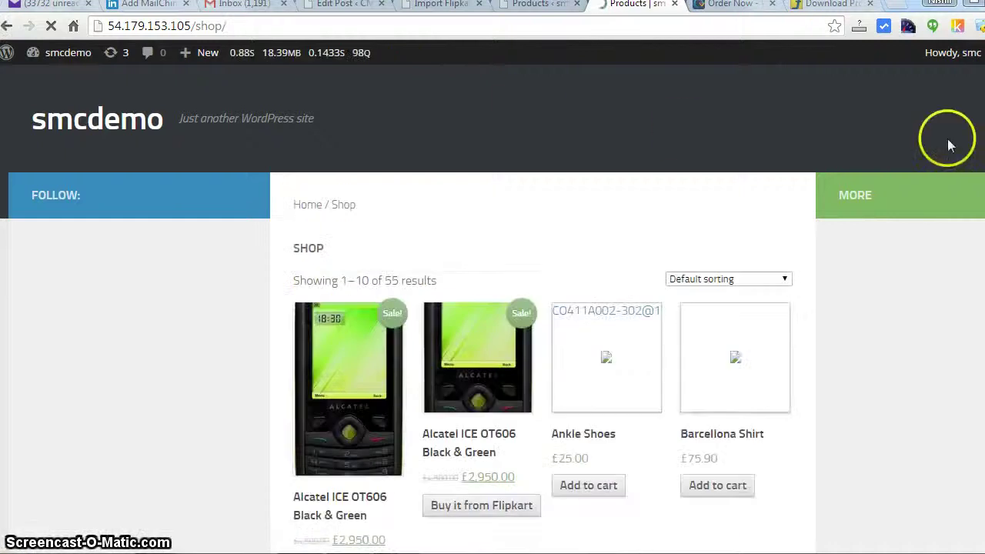
{"action": "scroll", "coordinate": [787, 254], "scroll_direction": "down", "scroll_amount": 2}
{"action": "scroll", "coordinate": [787, 253], "scroll_direction": "up", "scroll_amount": 1}
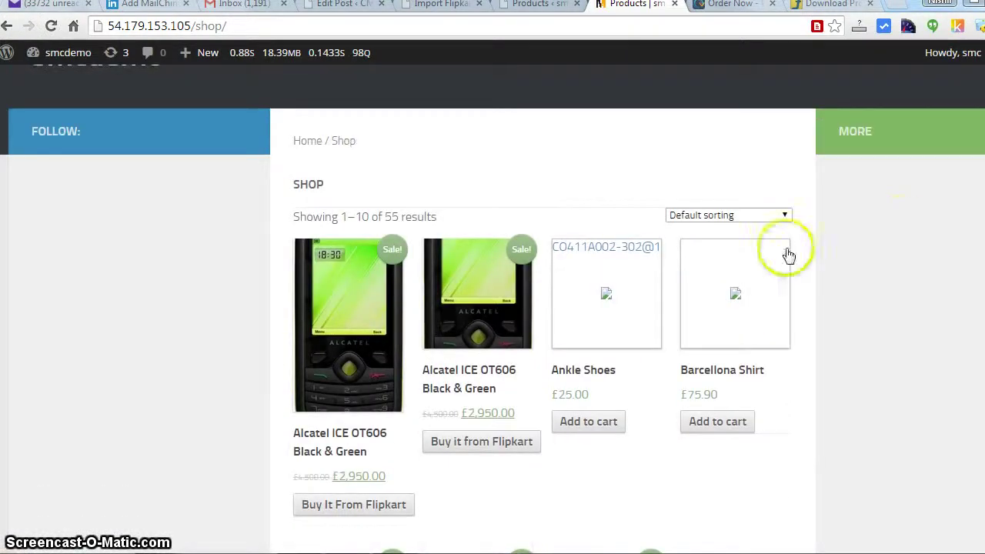
{"action": "left_click", "coordinate": [775, 218]}
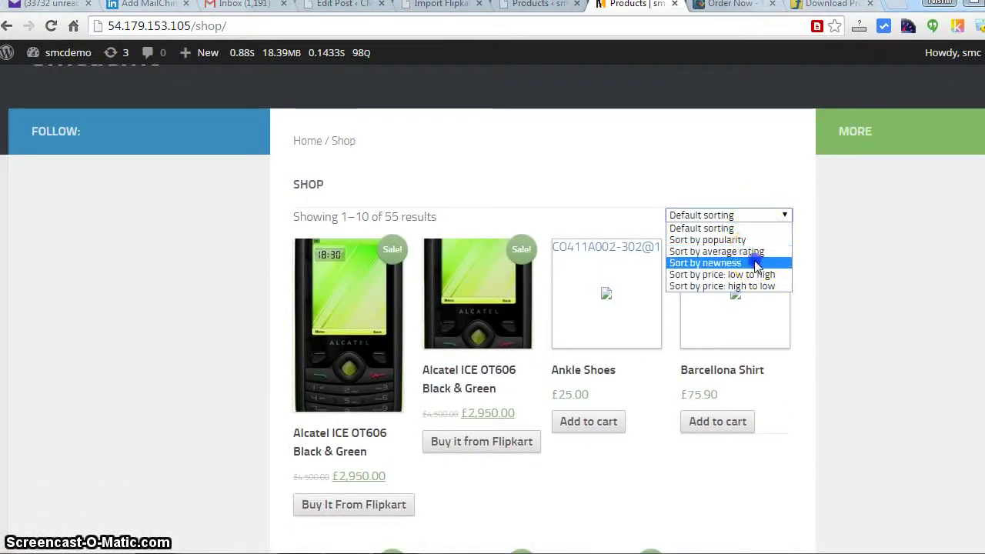
{"action": "left_click", "coordinate": [757, 265]}
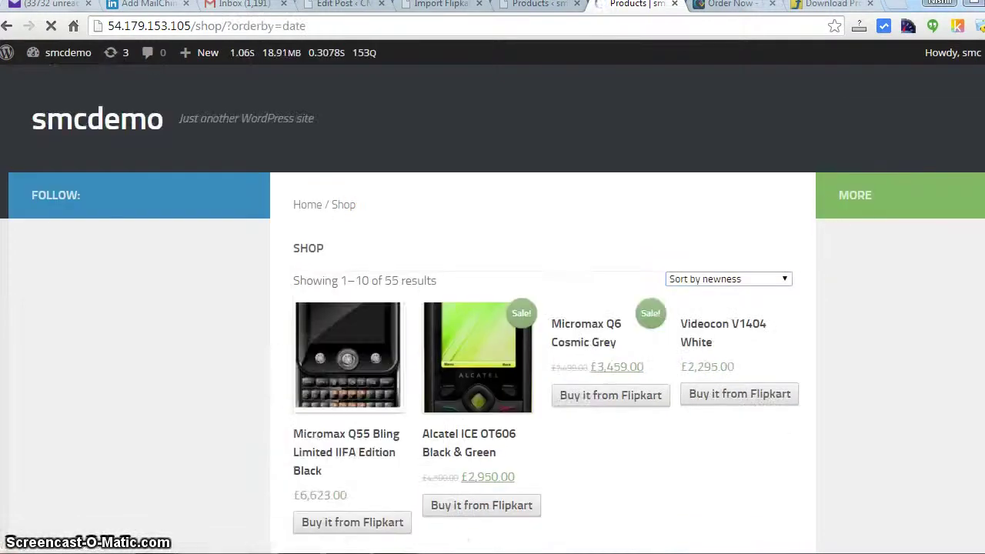
Step: On shop page 2, follow Nokia E5 Carbon Black's Buy it from Flipkart button
{"action": "scroll", "coordinate": [649, 389], "scroll_direction": "down", "scroll_amount": 4}
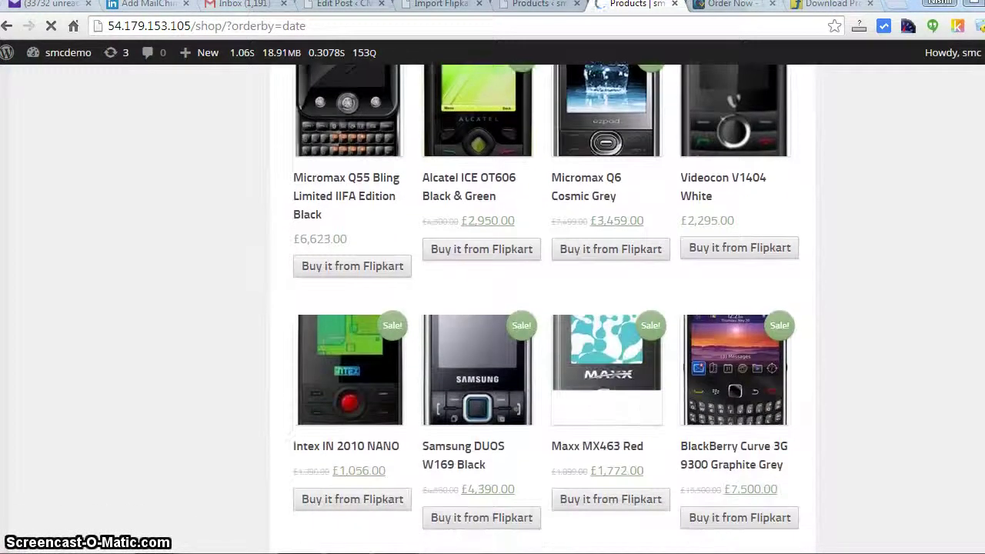
{"action": "scroll", "coordinate": [493, 308], "scroll_direction": "down", "scroll_amount": 2}
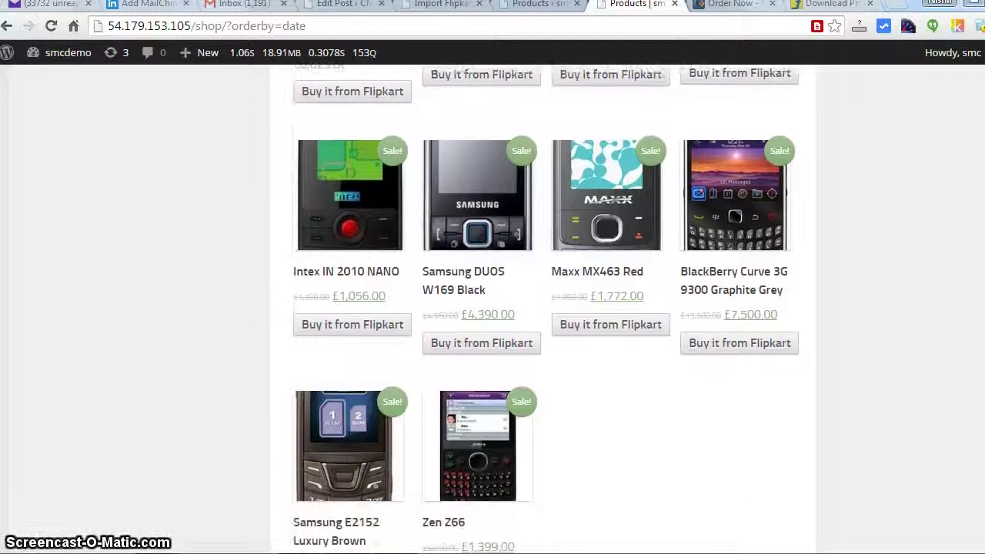
{"action": "scroll", "coordinate": [977, 395], "scroll_direction": "down", "scroll_amount": 3}
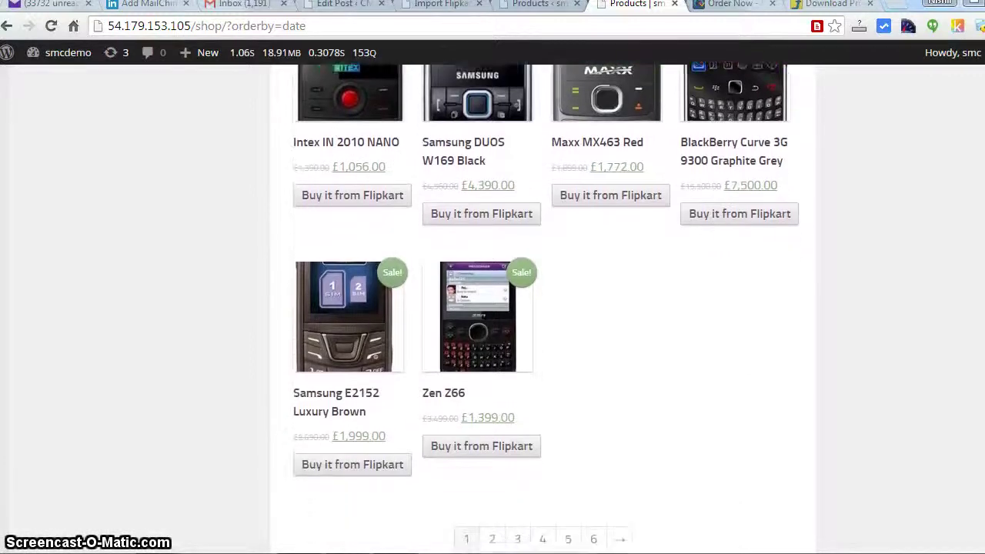
{"action": "left_click_drag", "start_coordinate": [977, 395], "coordinate": [951, 398]}
{"action": "scroll", "coordinate": [492, 307], "scroll_direction": "up", "scroll_amount": 1}
{"action": "left_click", "coordinate": [491, 438]}
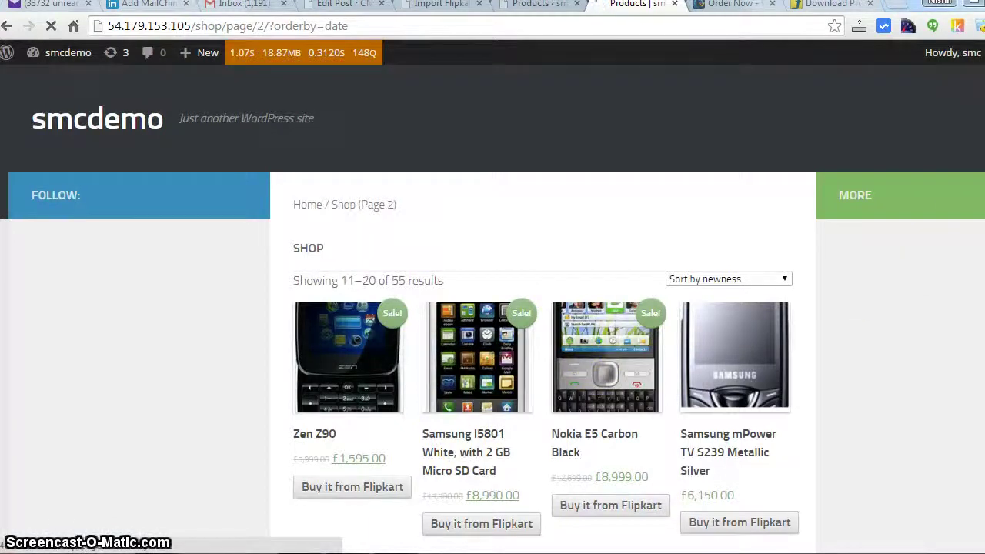
{"action": "scroll", "coordinate": [758, 331], "scroll_direction": "down", "scroll_amount": 3}
{"action": "left_click", "coordinate": [638, 331]}
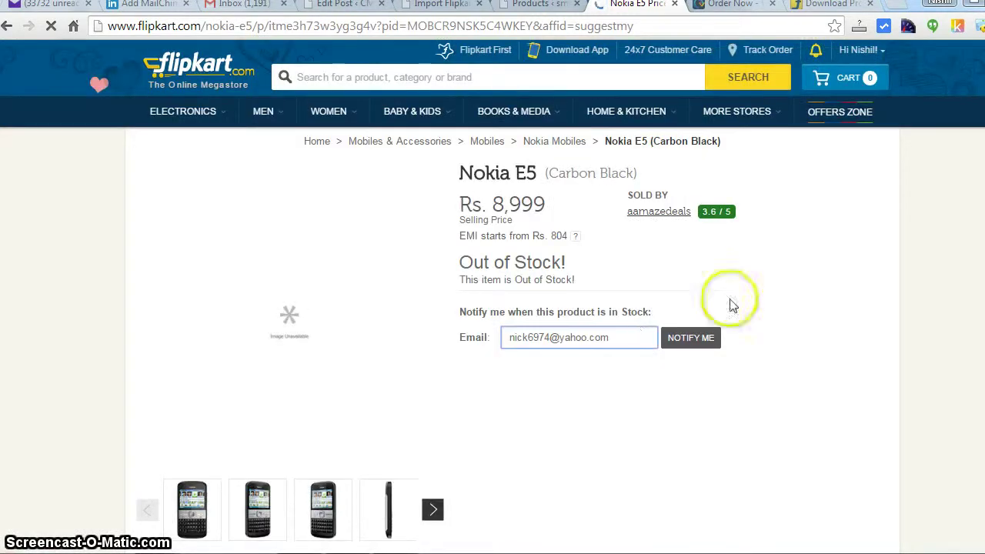
Step: Look over Flipkart's Nokia E5 (Carbon Black) page: Rs. 8,999 and marked Out of Stock
{"action": "left_click", "coordinate": [511, 337]}
{"action": "scroll", "coordinate": [492, 338], "scroll_direction": "down", "scroll_amount": 10}
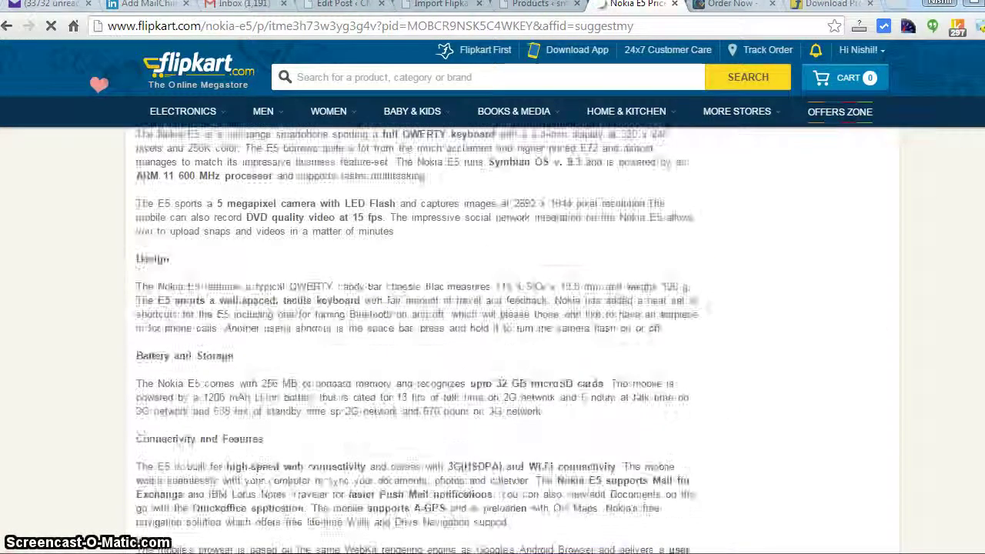
{"action": "scroll", "coordinate": [492, 338], "scroll_direction": "up", "scroll_amount": 4}
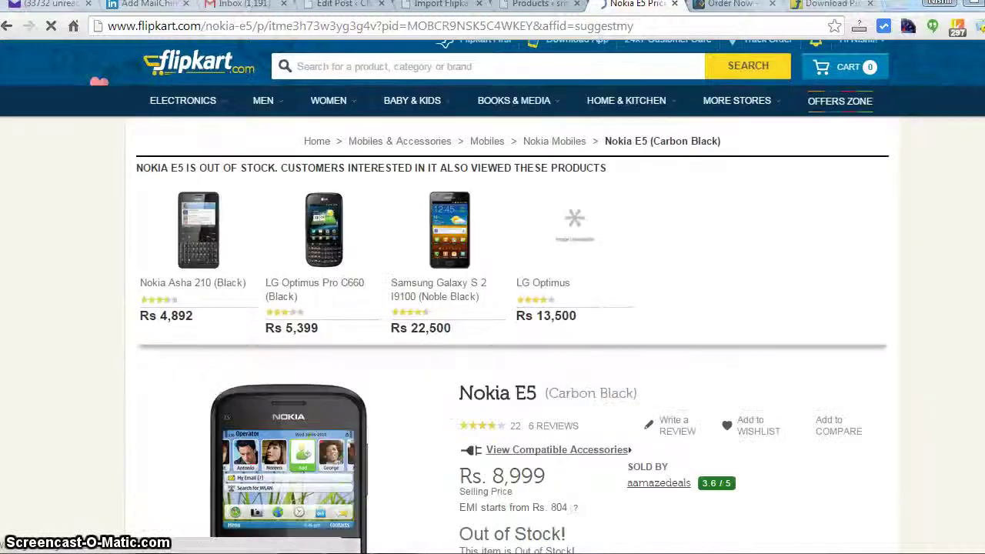